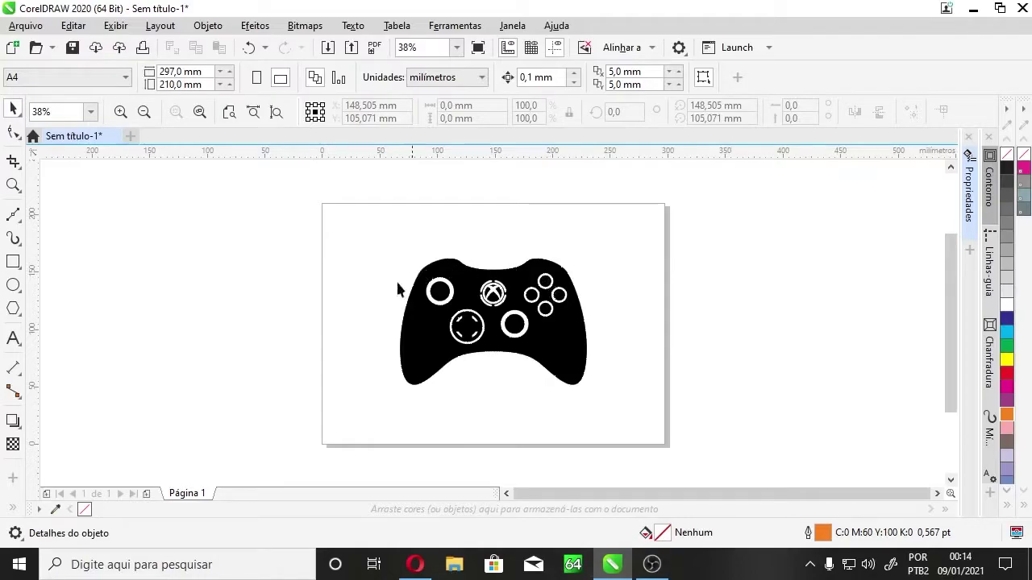
- Choose the Bézier tool for tracing the controller, with its lower left grip magnified
key(z)
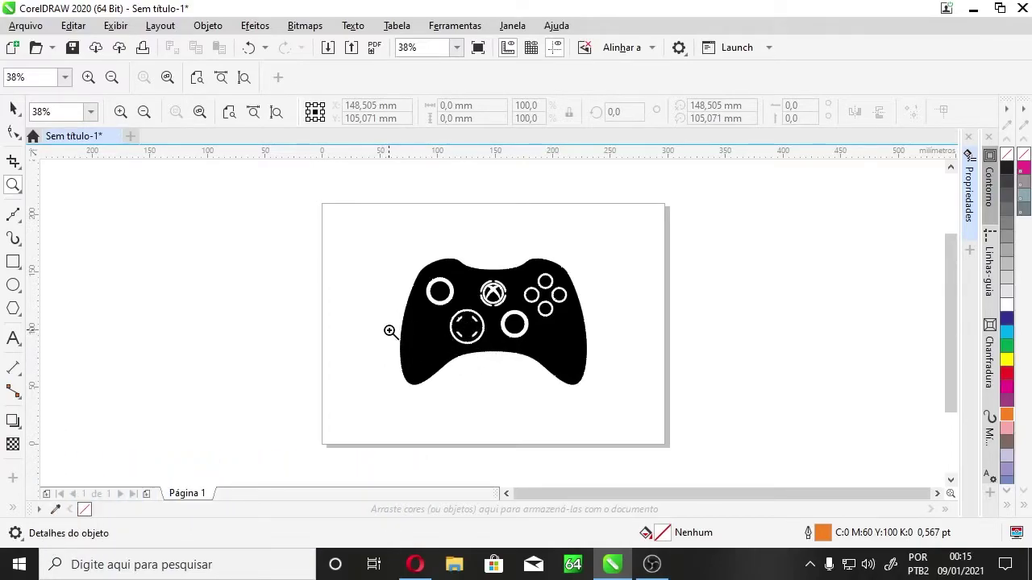
drag(404, 366, 465, 398)
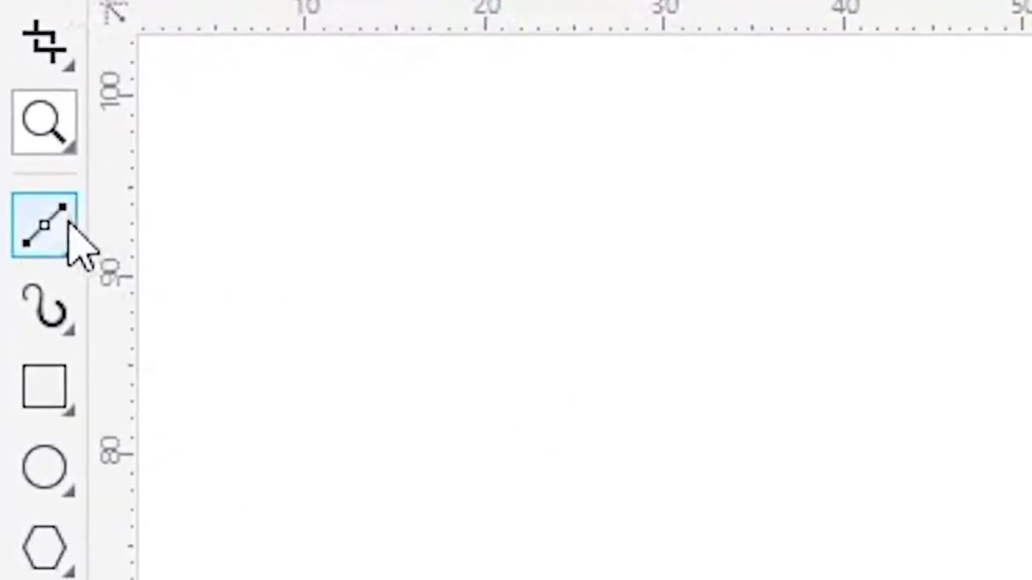
click(58, 216)
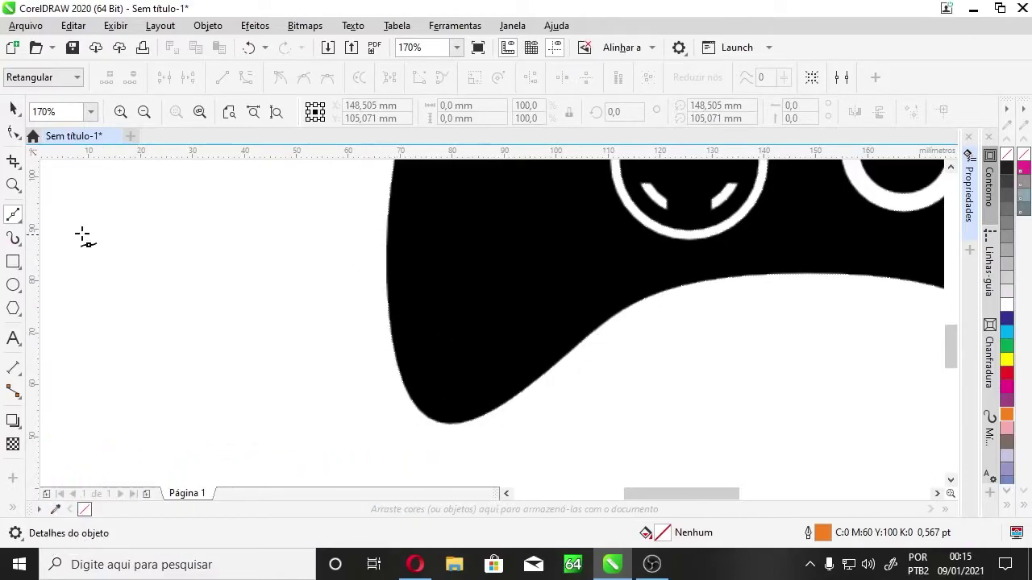
click(19, 222)
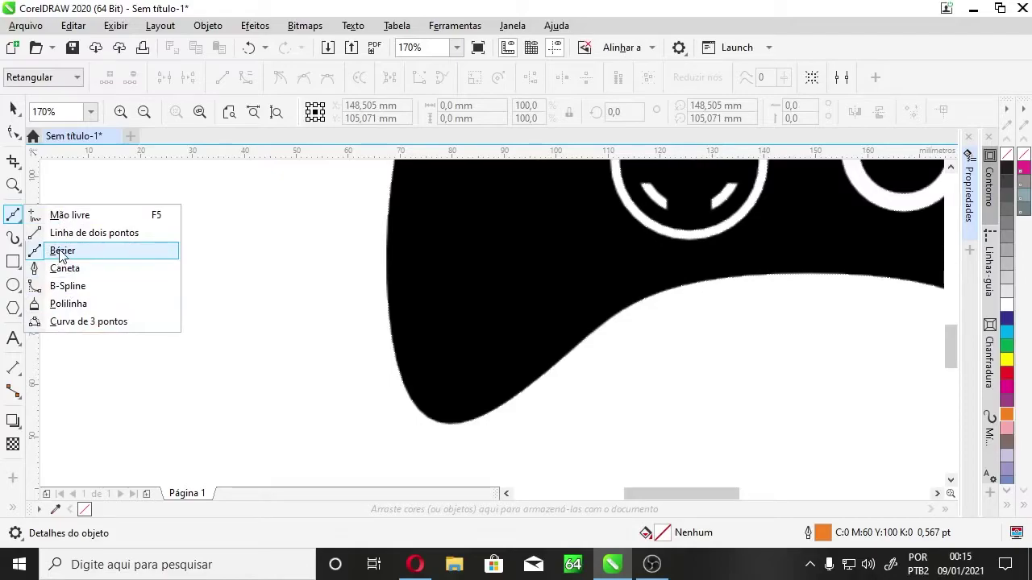
click(16, 220)
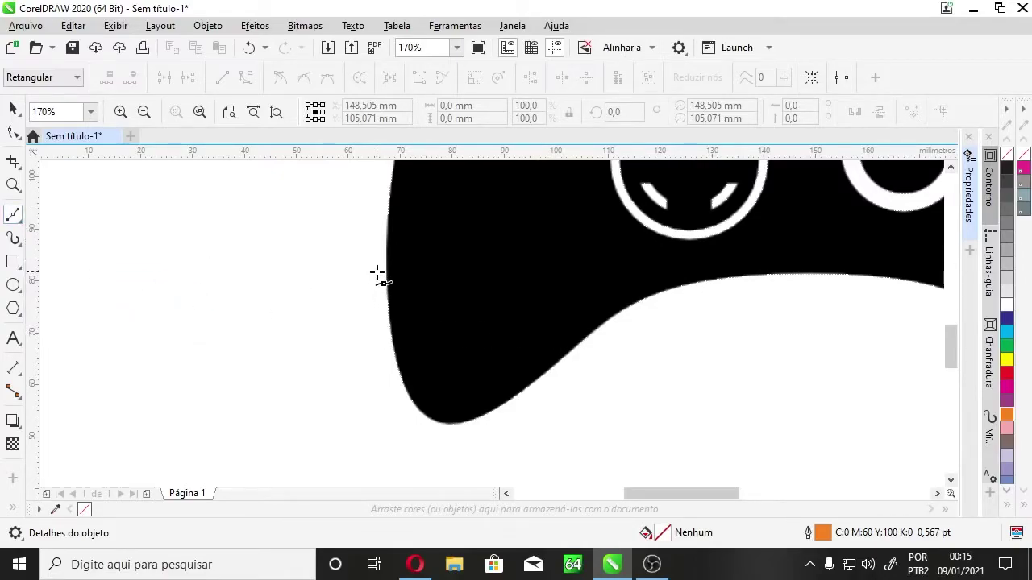
- Set orange as the default outline color for graphic objects only, leaving the default fill change cancelled
click(1007, 417)
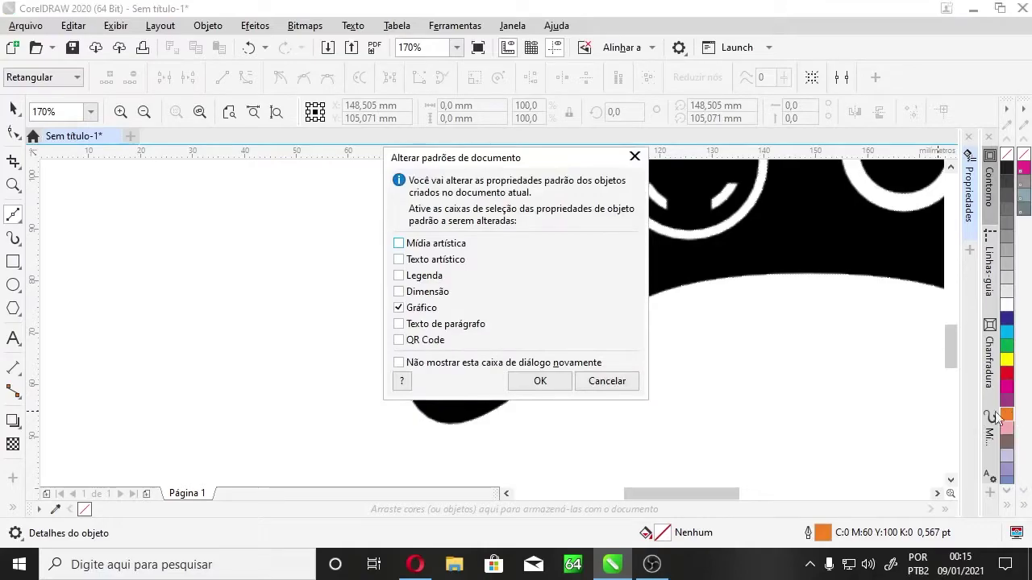
click(608, 384)
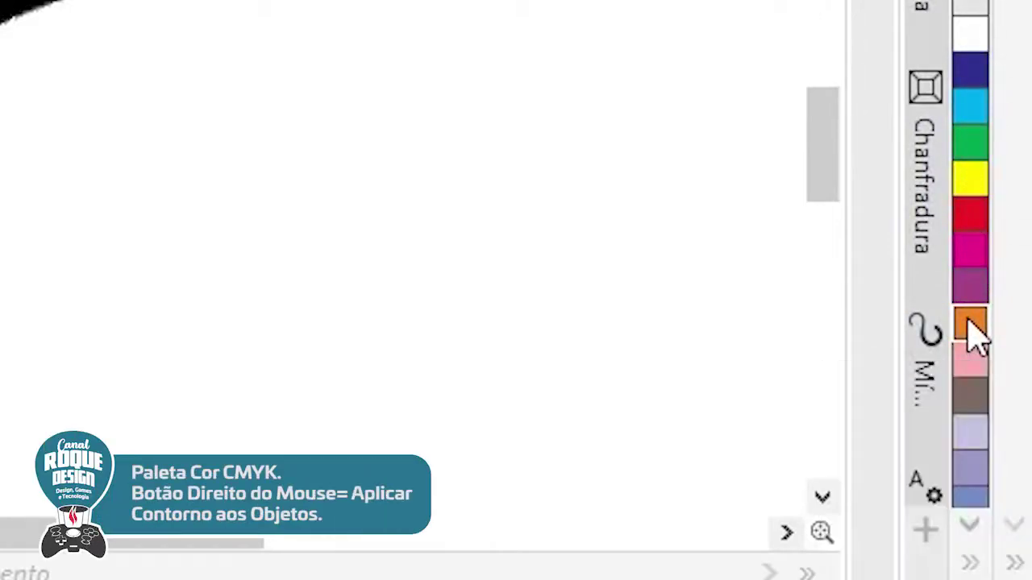
right_click(976, 330)
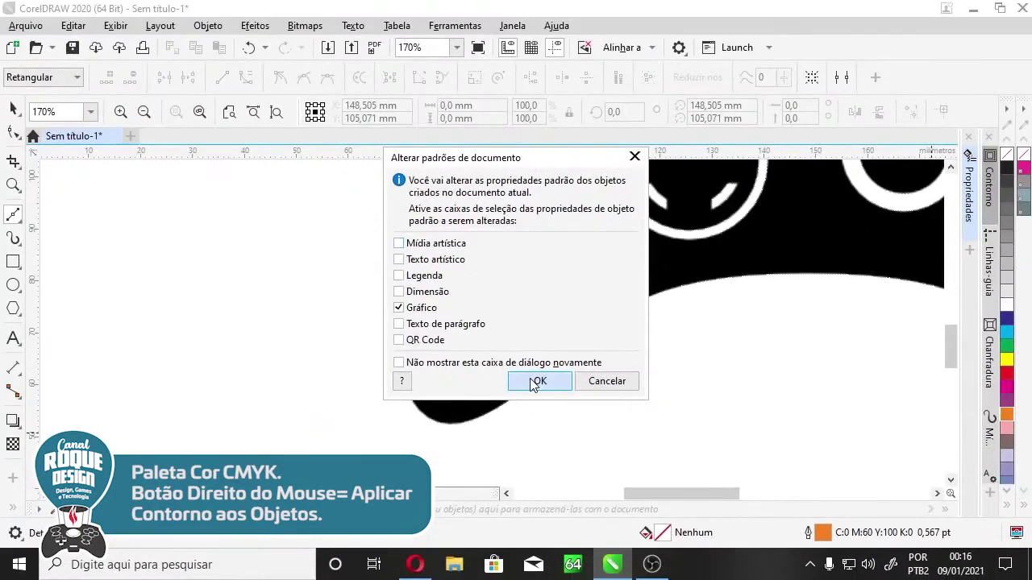
click(536, 381)
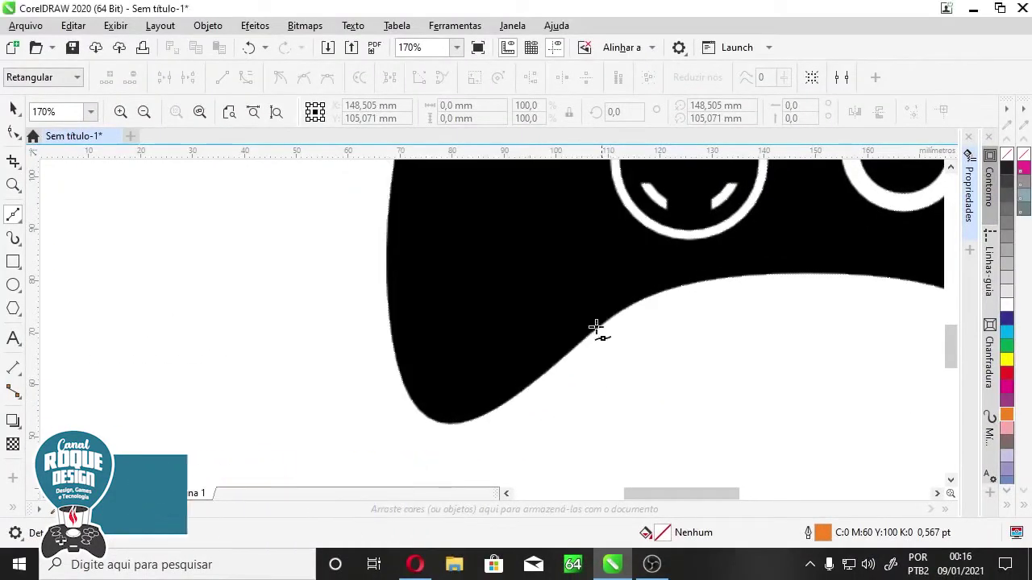
click(218, 306)
click(363, 425)
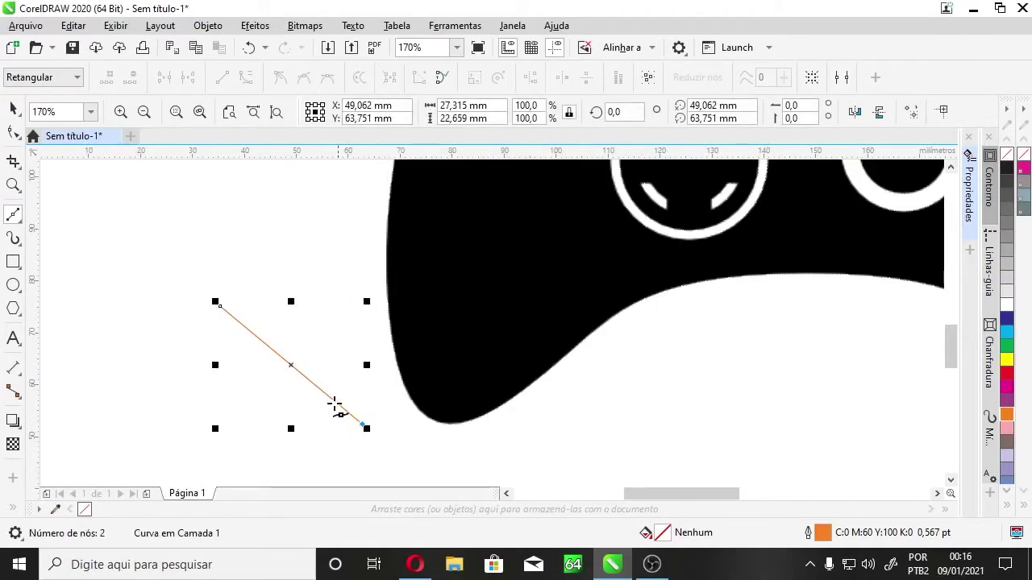
key(ctrl+z)
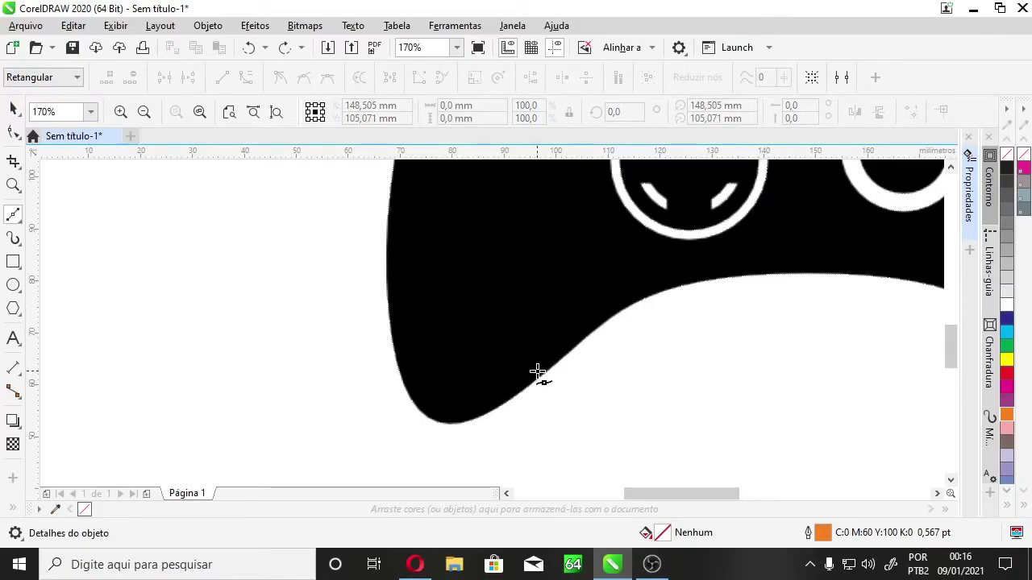
- Trace the controller's lower edge with straight Bézier segments through five nodes, from the left grip's outer edge to the right grip's outer edge
click(386, 297)
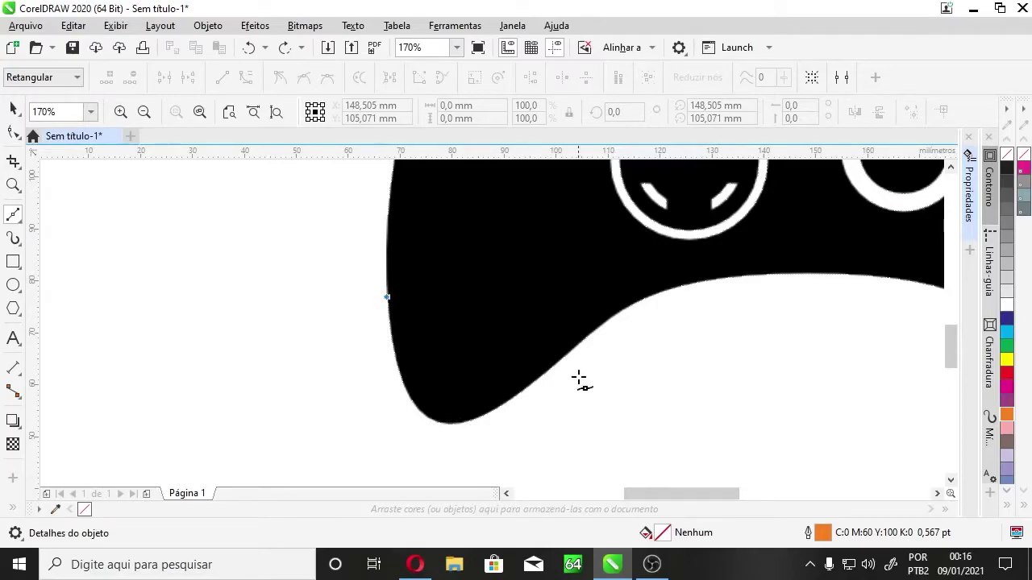
click(521, 391)
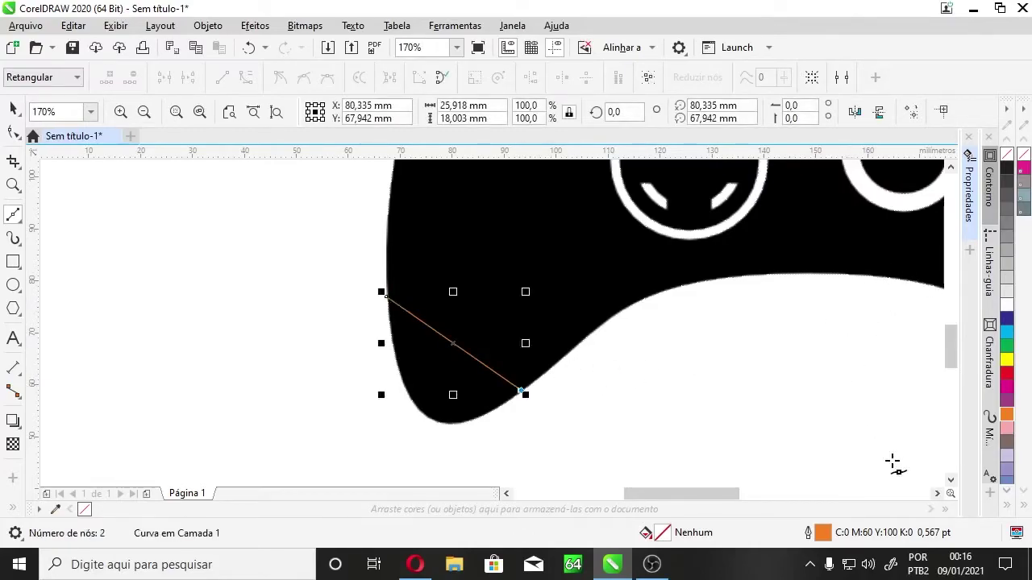
drag(698, 497, 741, 493)
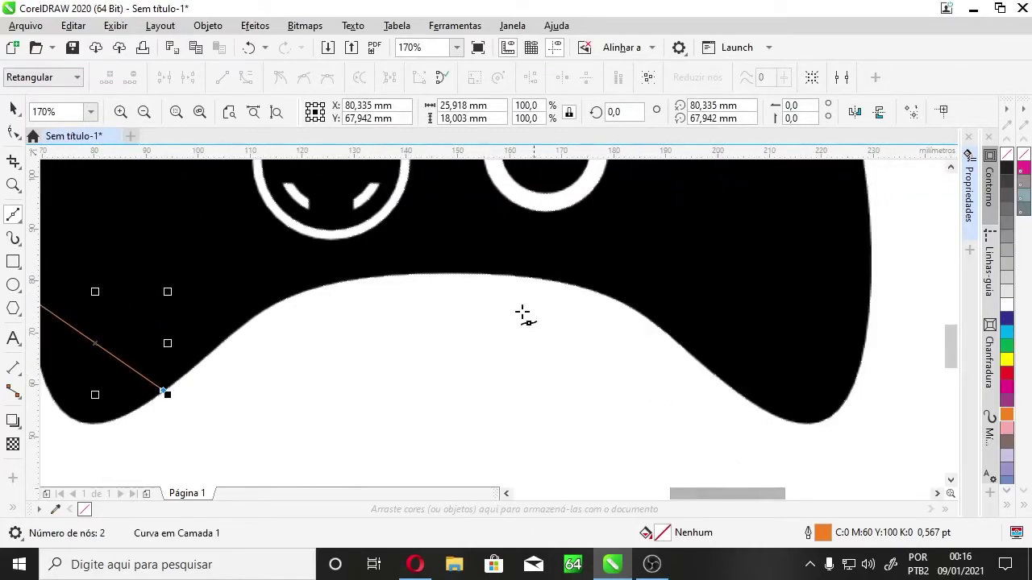
click(445, 274)
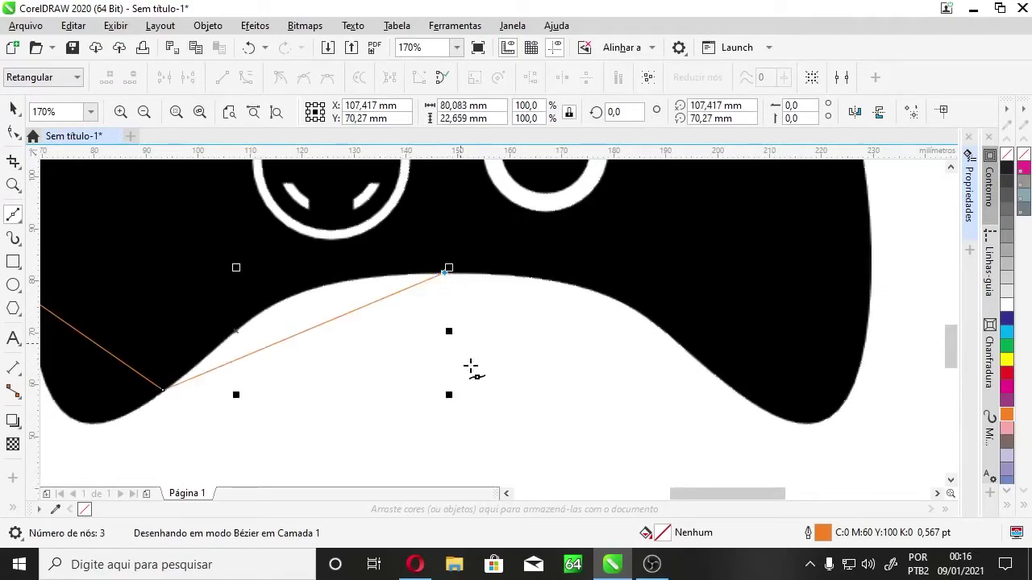
click(743, 397)
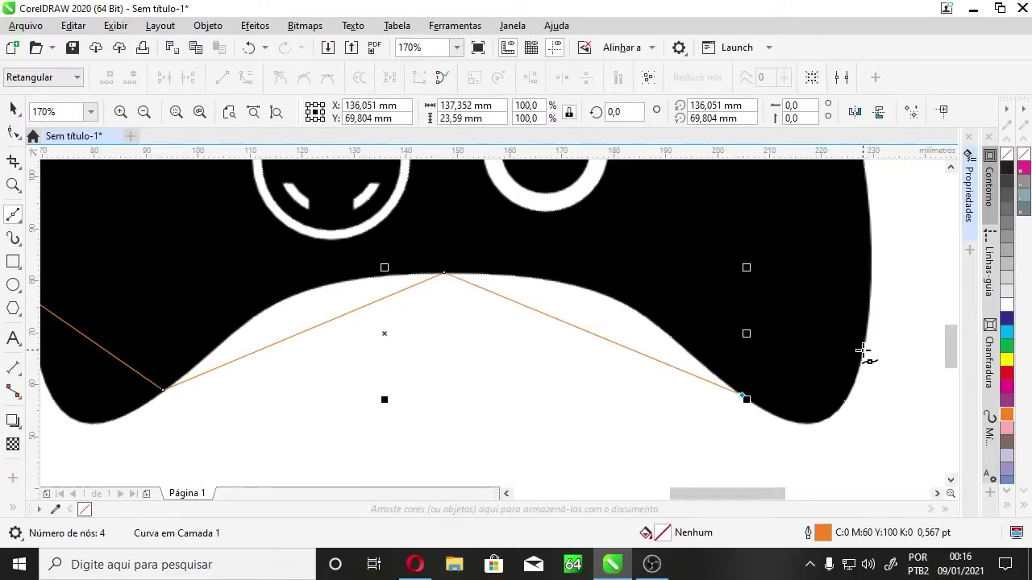
click(863, 348)
- Continue the Bézier outline up the controller's right side and over the right shoulder with three more nodes
click(949, 268)
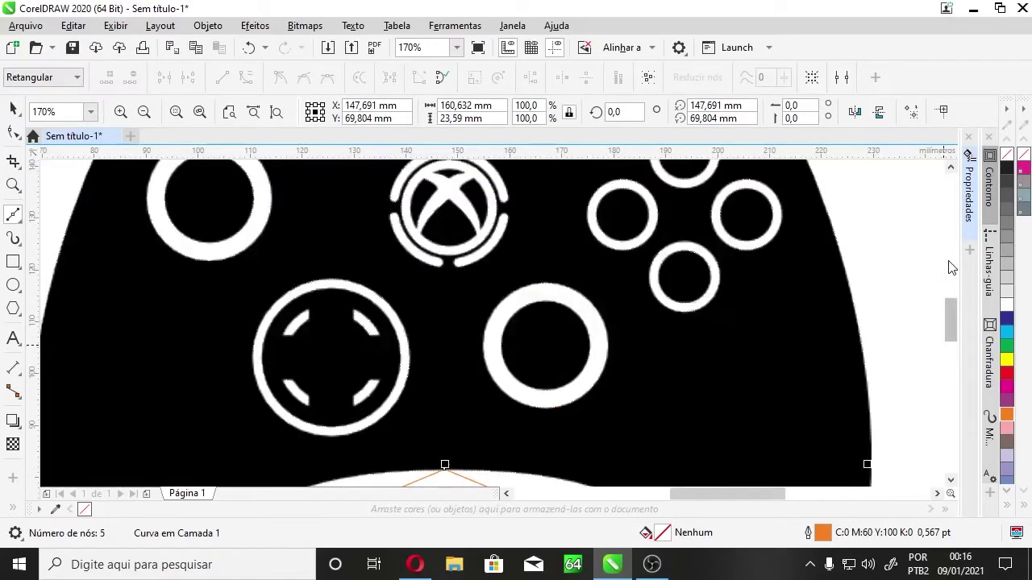
scroll(953, 174, up, 3)
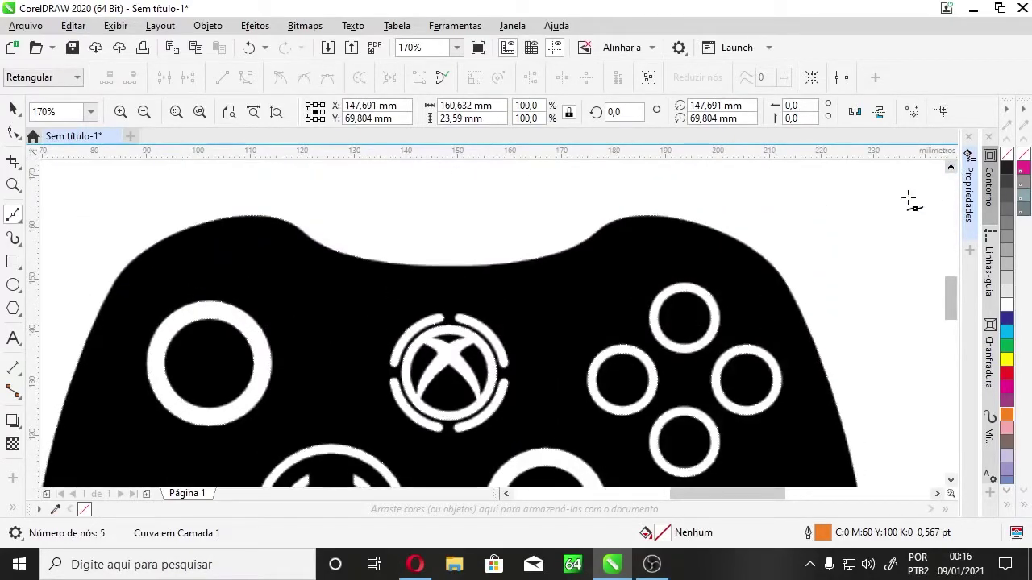
click(802, 314)
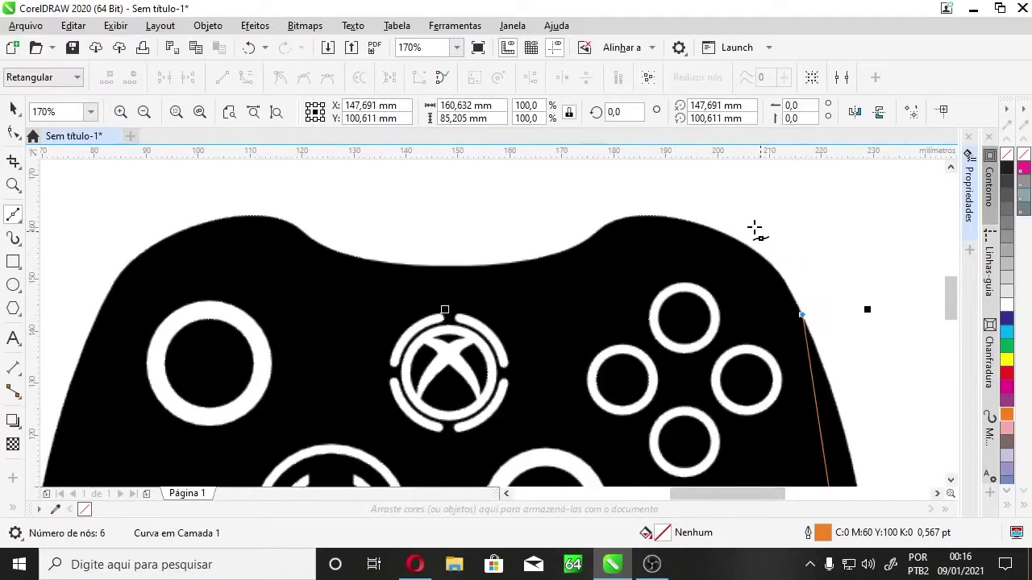
click(706, 228)
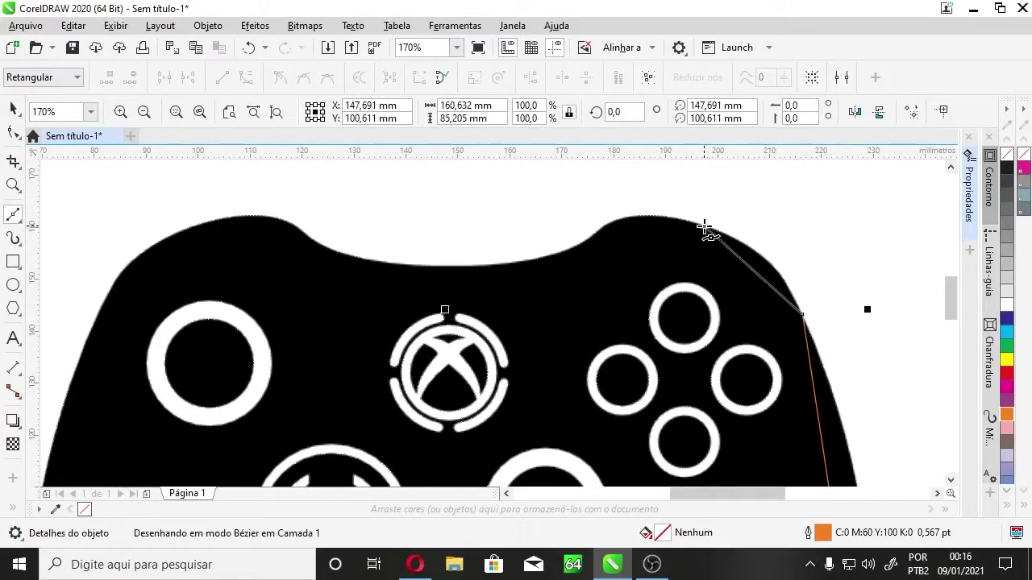
click(592, 234)
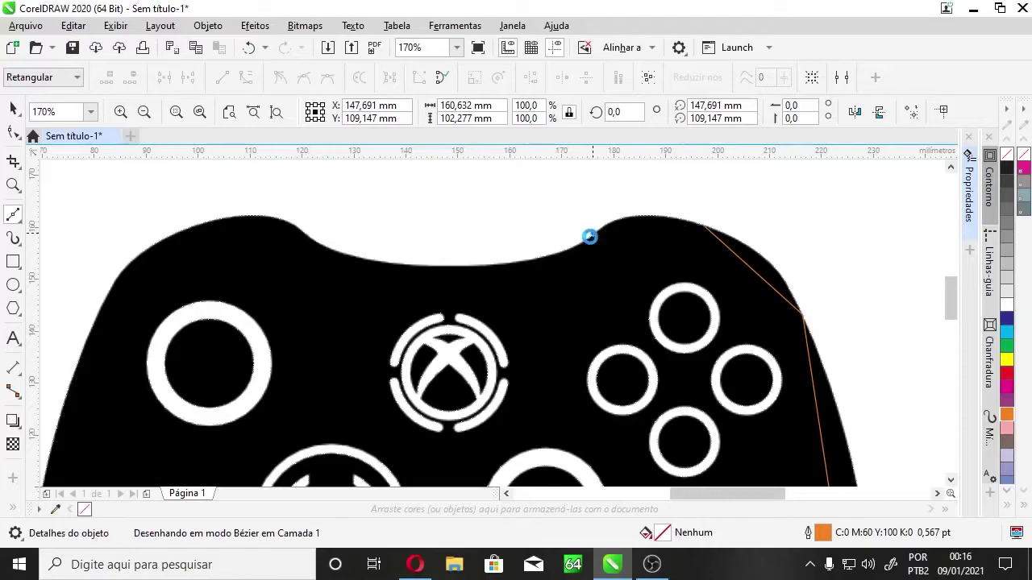
- Continue the outline across the top and left shoulder, then down the left side, closing it at the starting node
click(306, 235)
click(195, 227)
click(525, 493)
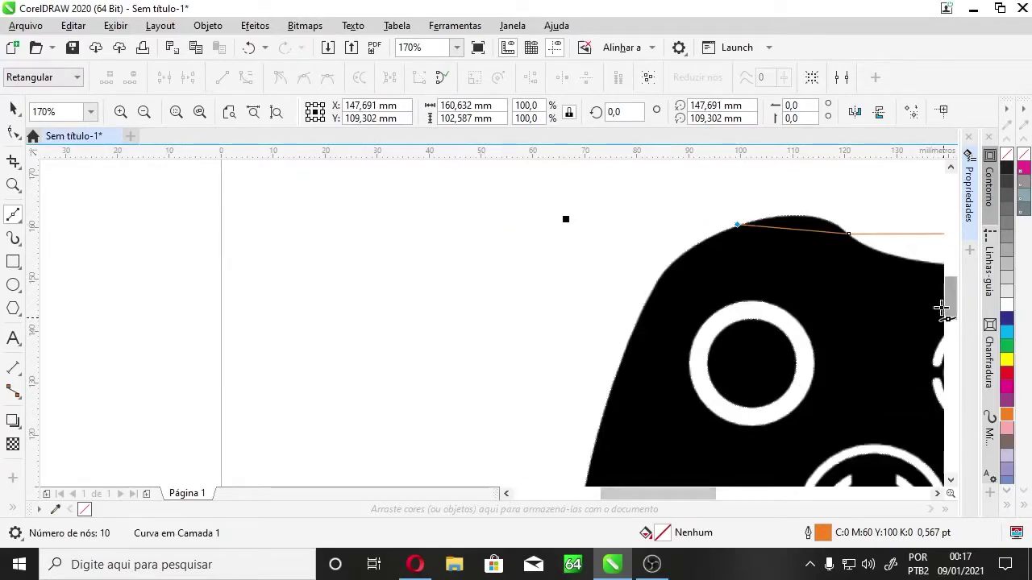
click(634, 325)
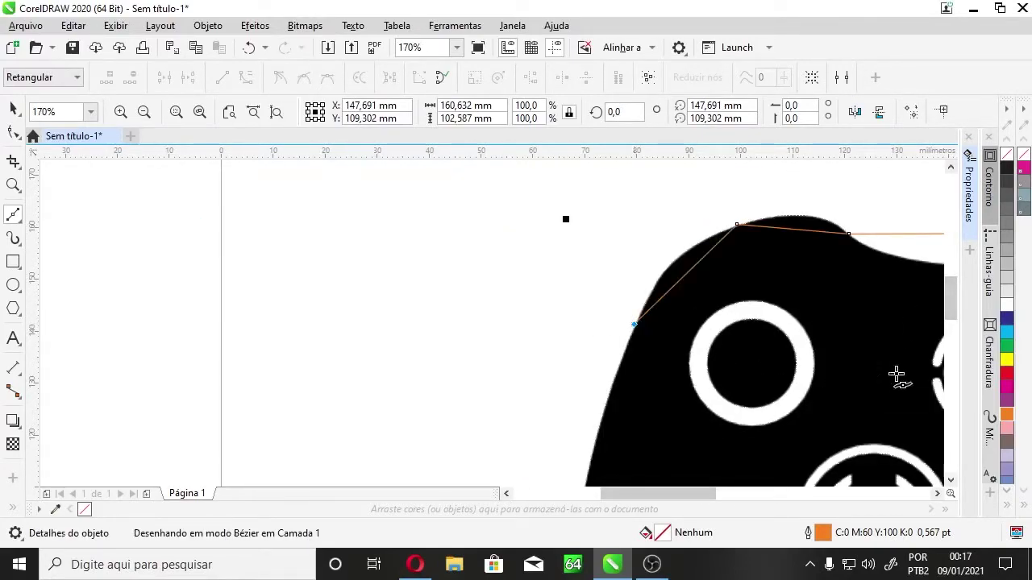
click(952, 373)
click(572, 462)
key(z)
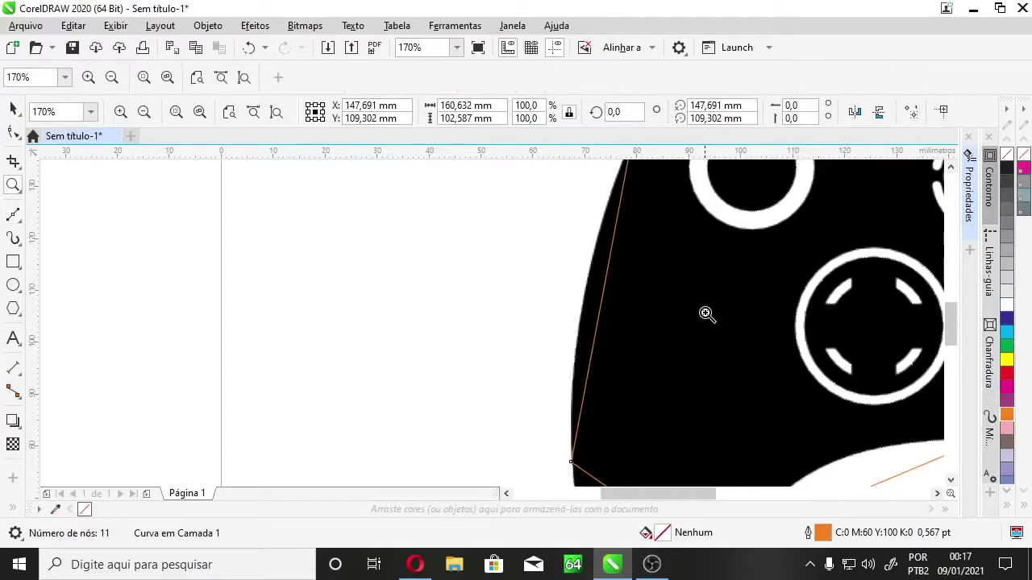
key(shift+F4)
drag(410, 238, 601, 404)
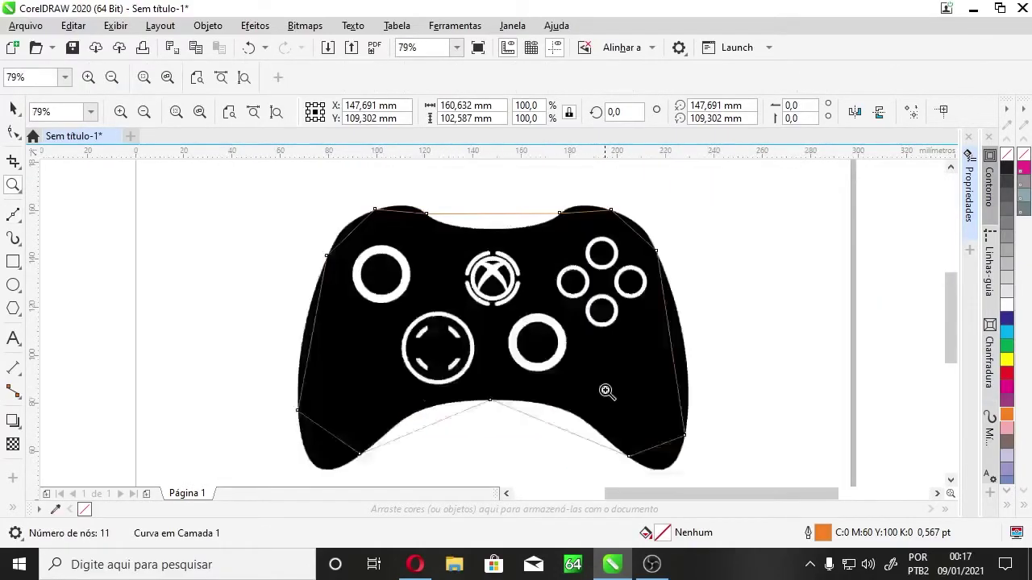
drag(337, 216, 661, 397)
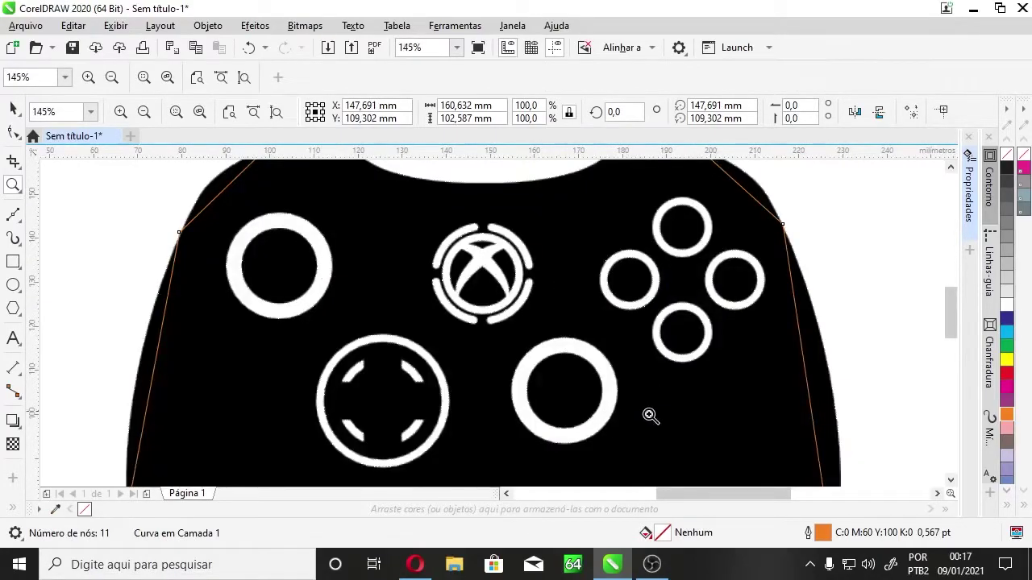
click(13, 285)
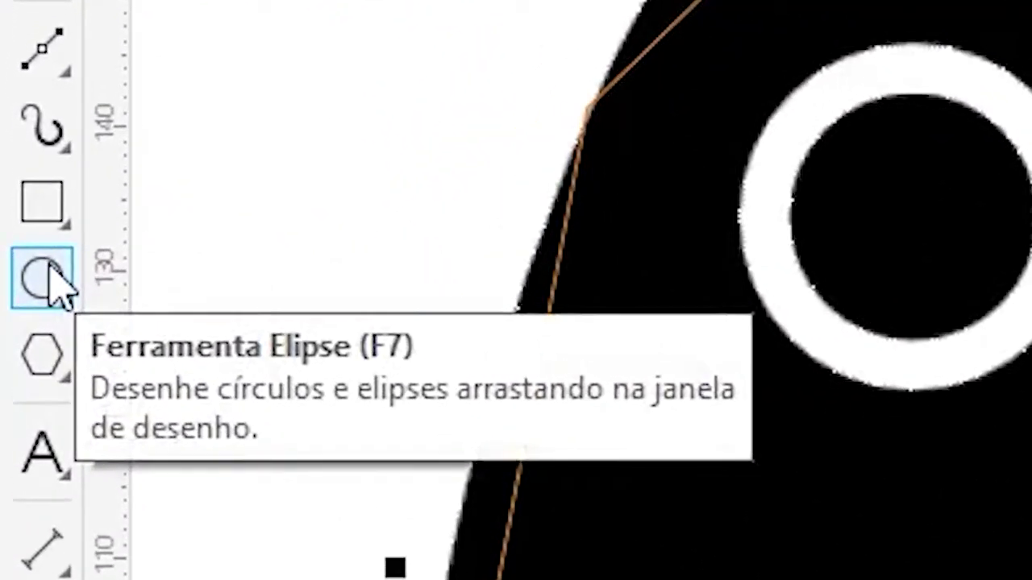
click(34, 278)
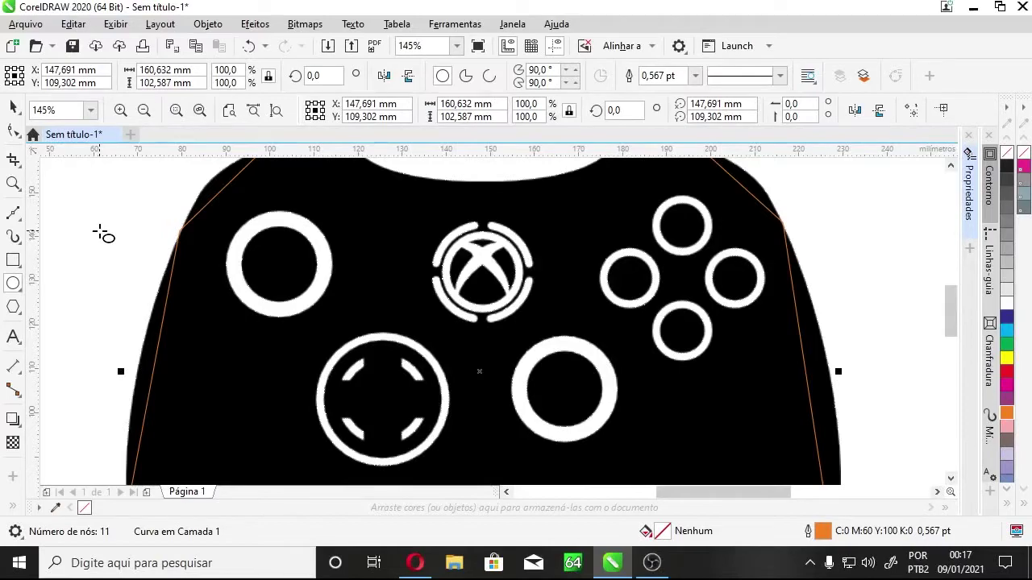
key(space)
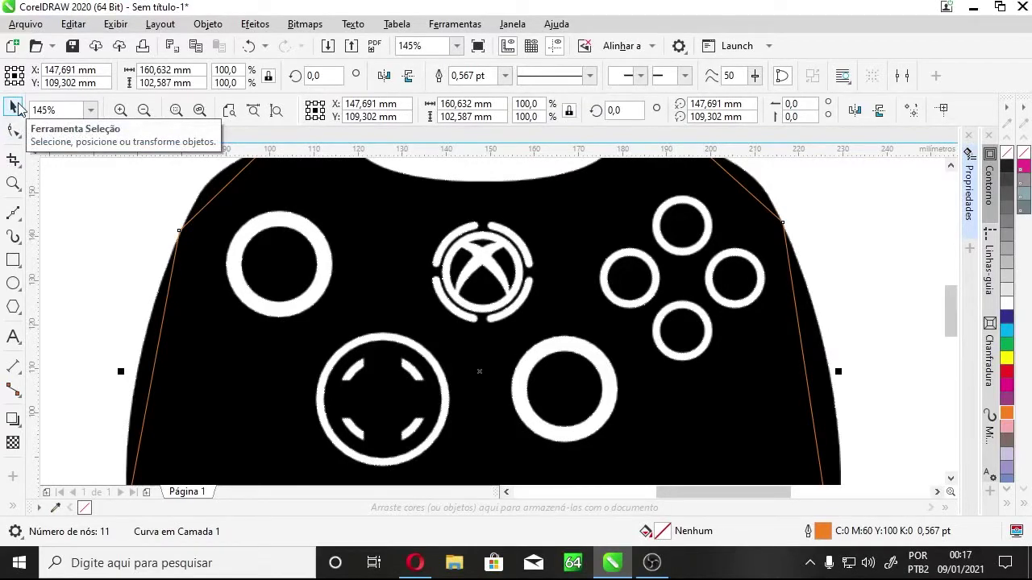
- Try moving the traced curve and the controller bitmap apart, and undo both moves
click(78, 237)
click(270, 197)
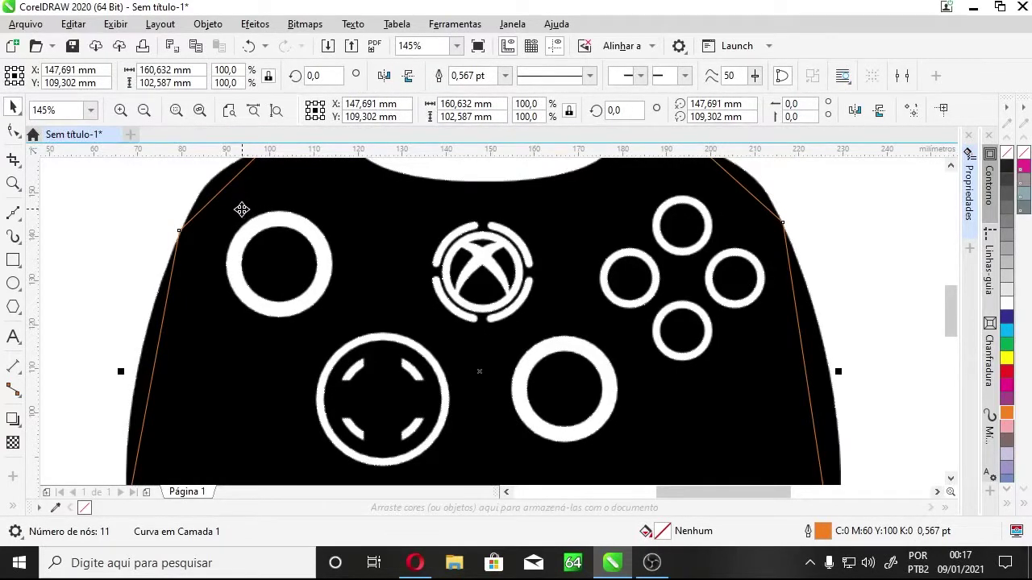
drag(249, 195, 467, 295)
drag(289, 216, 173, 306)
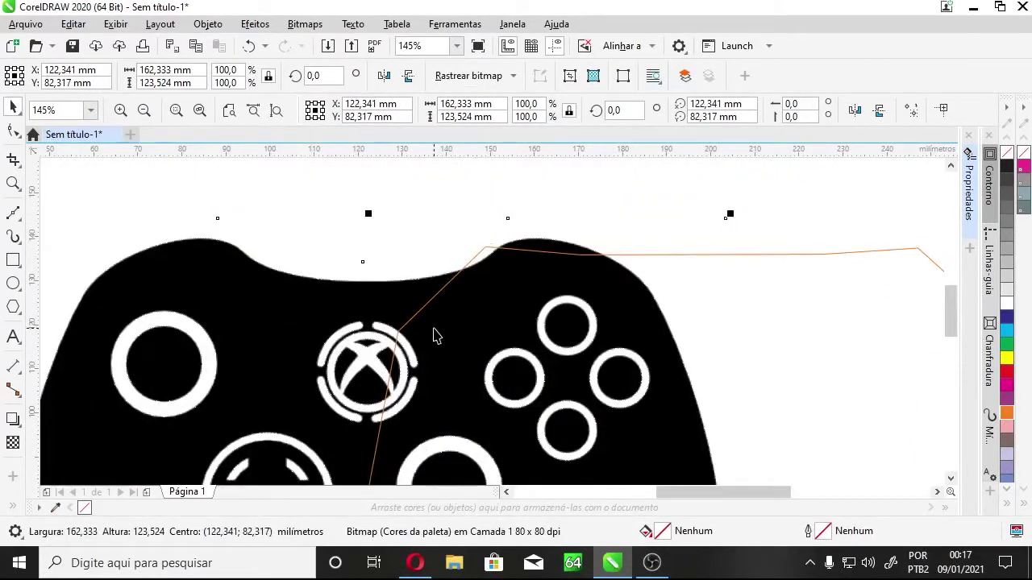
key(ctrl+z)
key(ctrl+z)
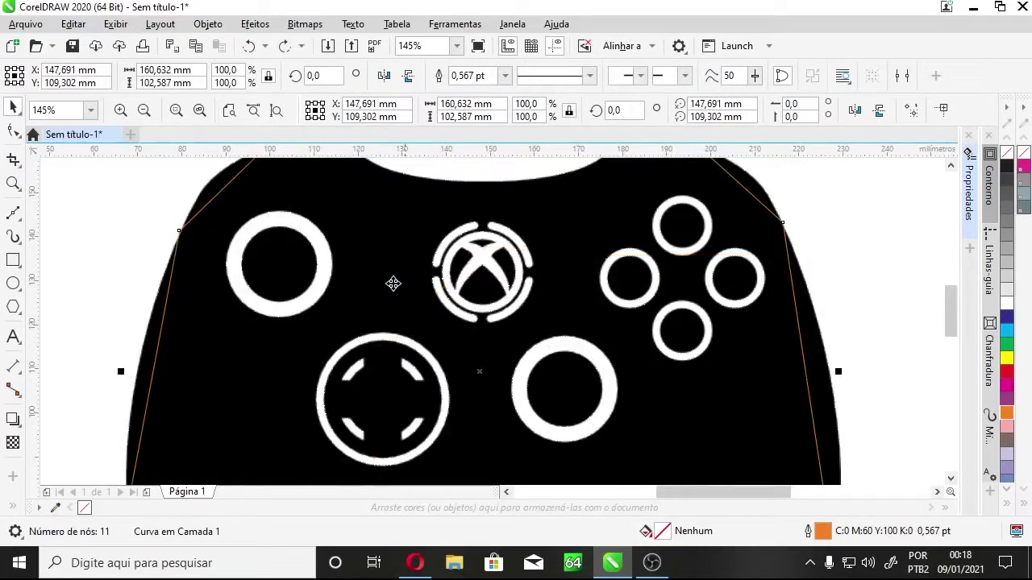
- Select the traced curve and the controller bitmap together with a selection area around them
scroll(331, 245, down, 2)
key(z)
right_click(405, 263)
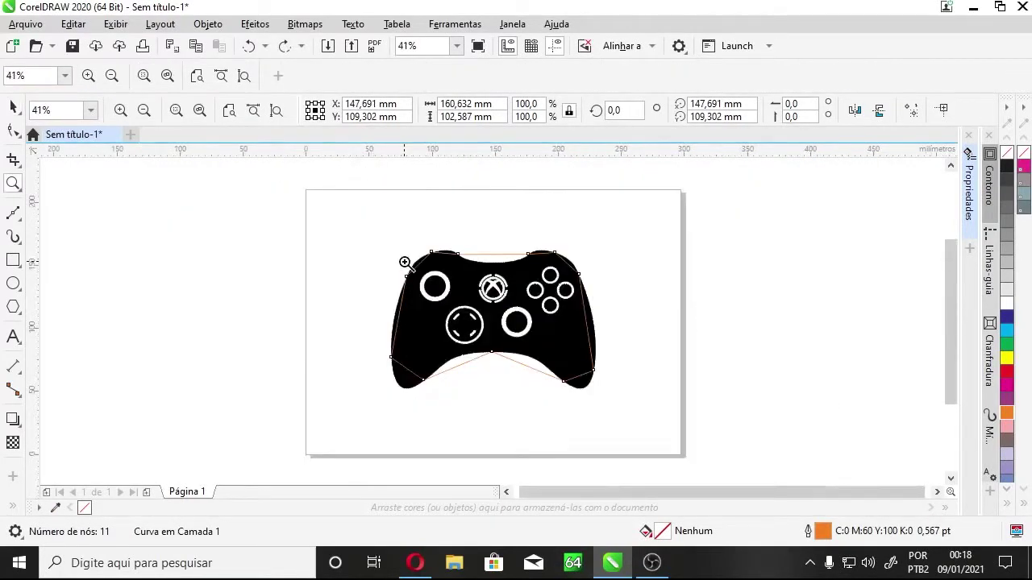
right_click(410, 265)
right_click(429, 265)
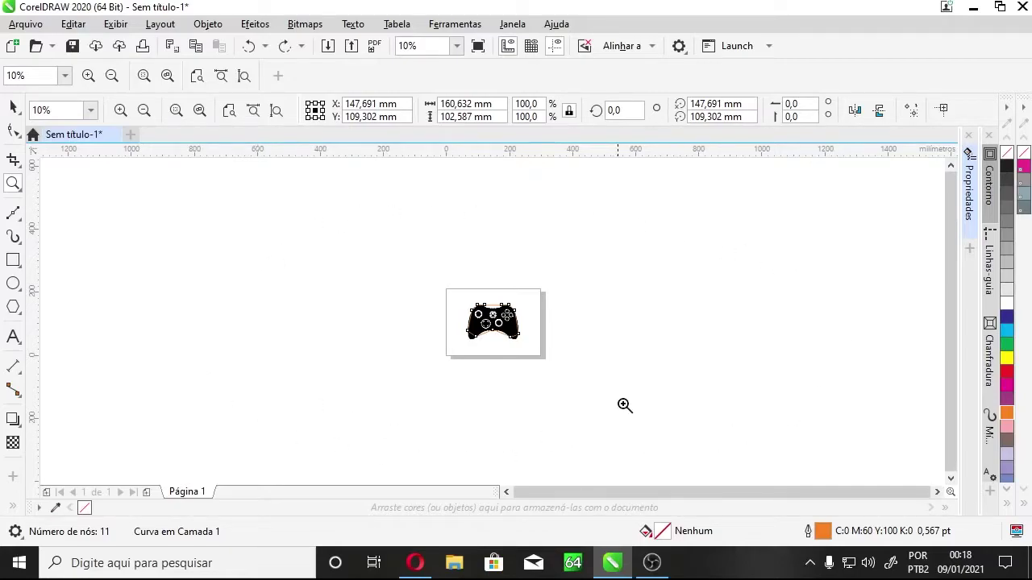
click(13, 107)
drag(427, 274, 534, 370)
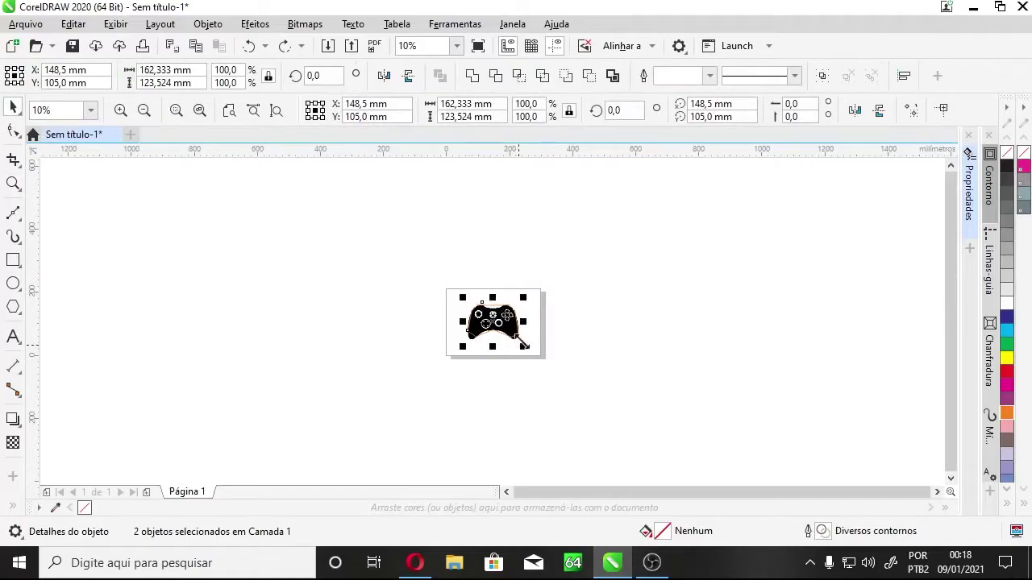
- Try moving the selected curve and bitmap off the page together, then enlarging and stretching them in width and height
drag(501, 320, 247, 276)
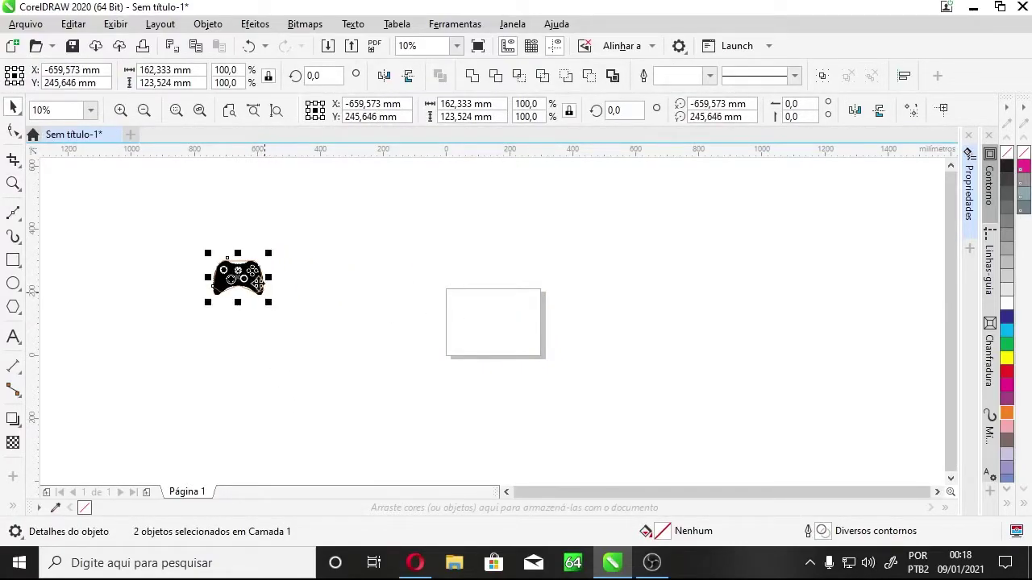
drag(270, 304, 307, 332)
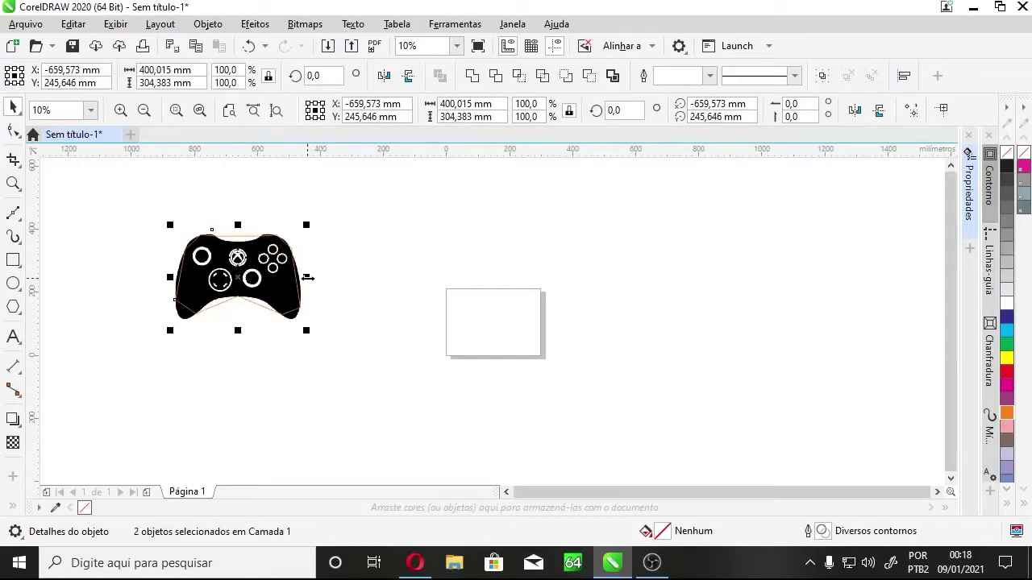
drag(307, 278, 593, 277)
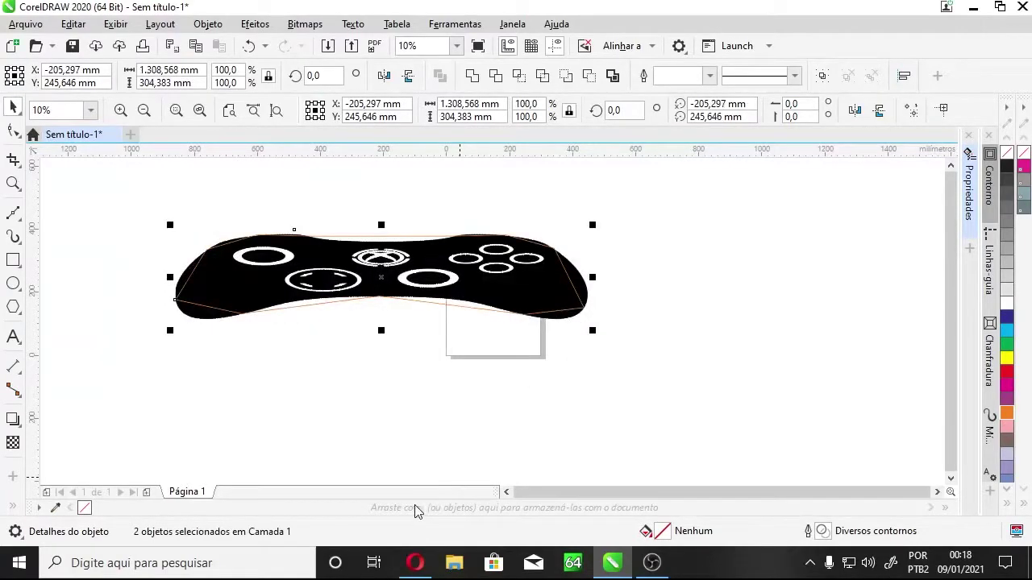
drag(382, 333, 384, 408)
drag(309, 278, 742, 240)
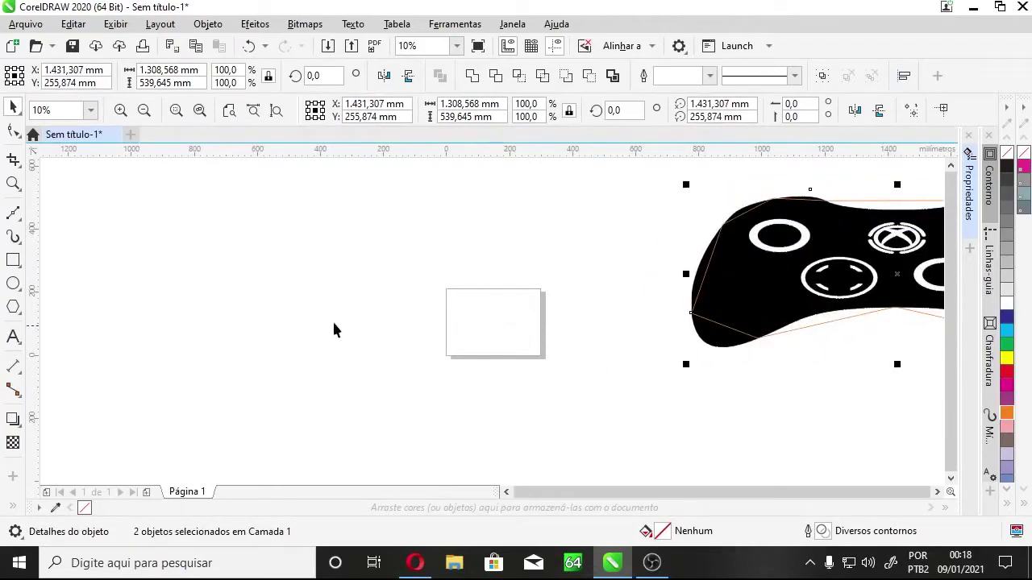
- Undo the trial moves, enlargement and stretching of the curve and bitmap, back to their original place on the page
key(ctrl+z)
key(ctrl+z)
key(ctrl+z)
key(ctrl+z)
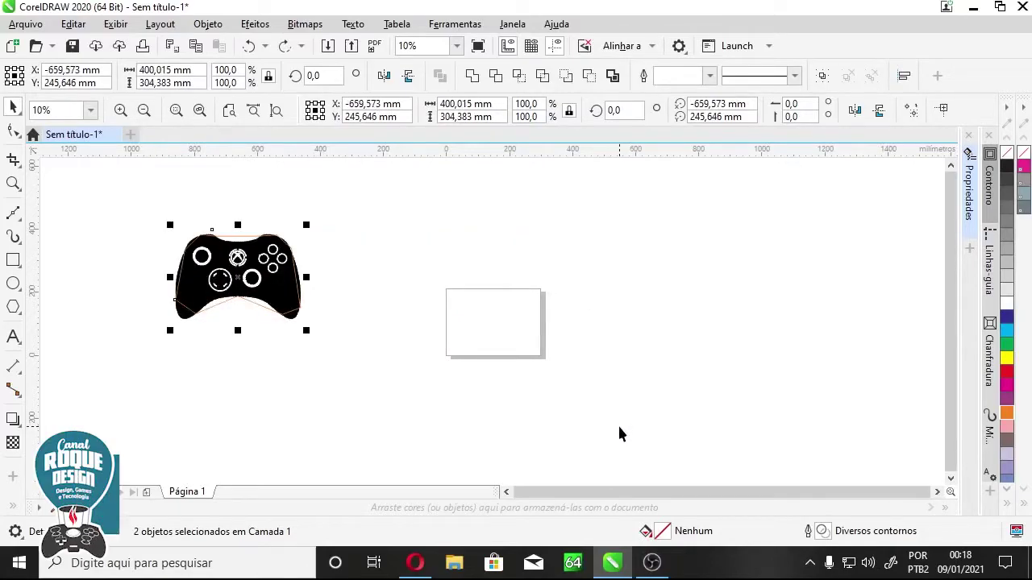
key(ctrl+z)
key(ctrl+z)
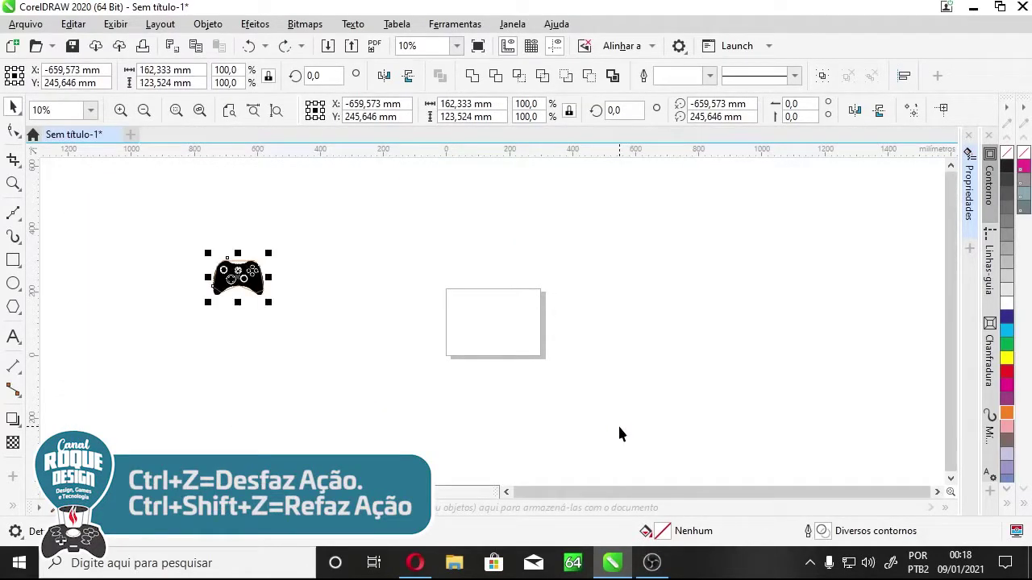
key(ctrl+shift+z)
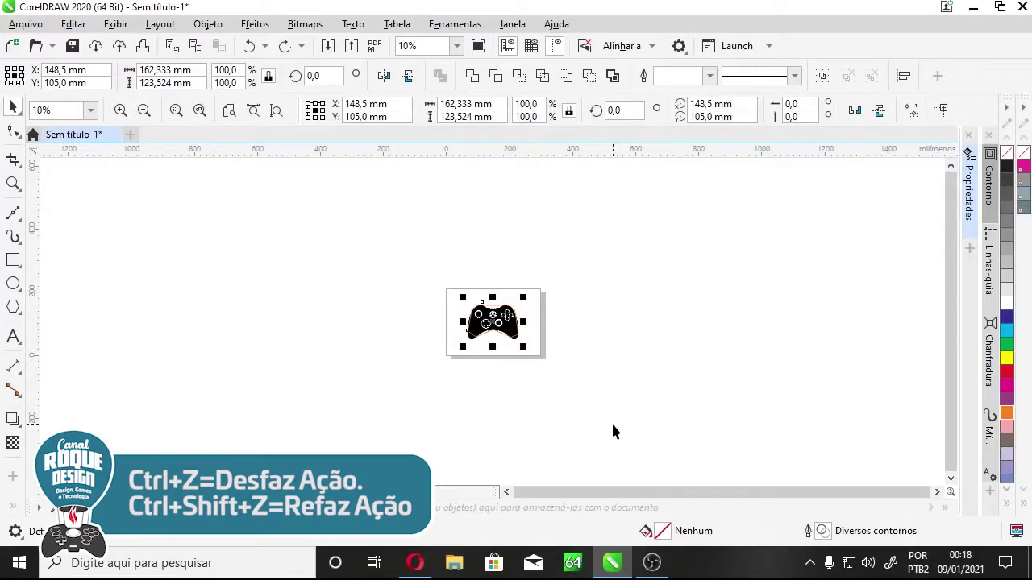
- Draw a circle about 25.7 mm in diameter from the centre of the controller's upper-left stick ring with the Ellipse tool
key(shift+F2)
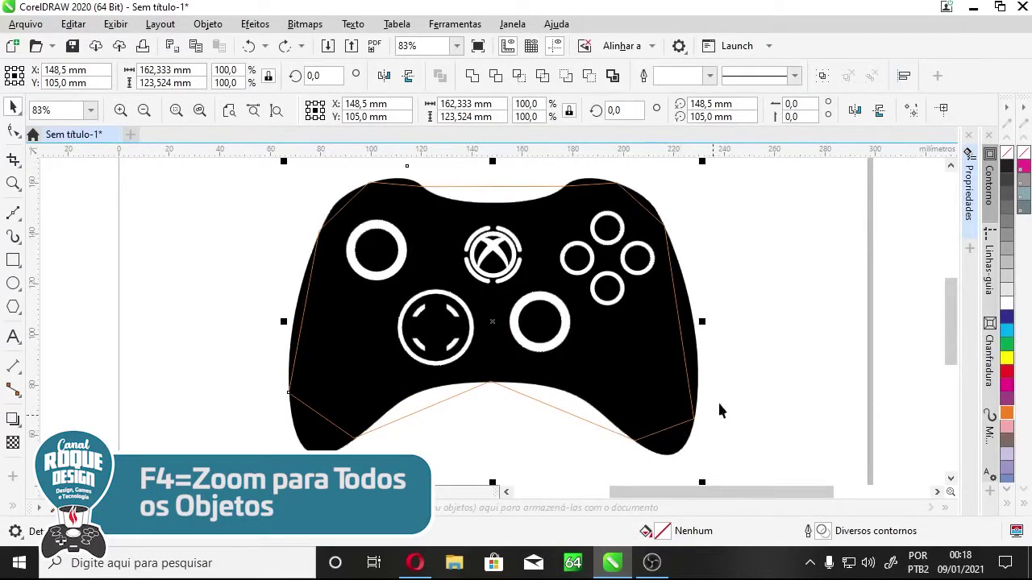
key(z)
drag(318, 193, 663, 371)
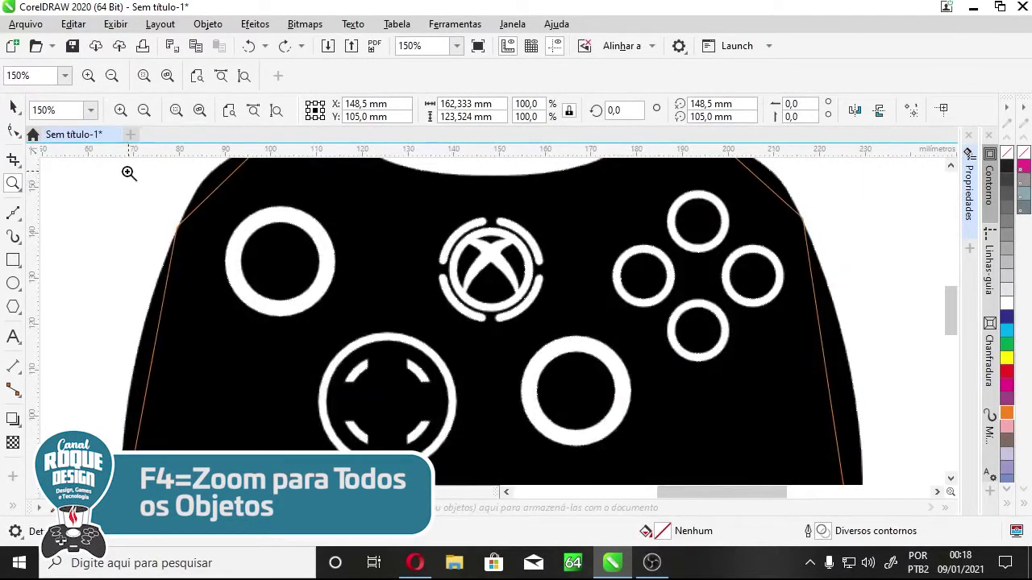
click(13, 283)
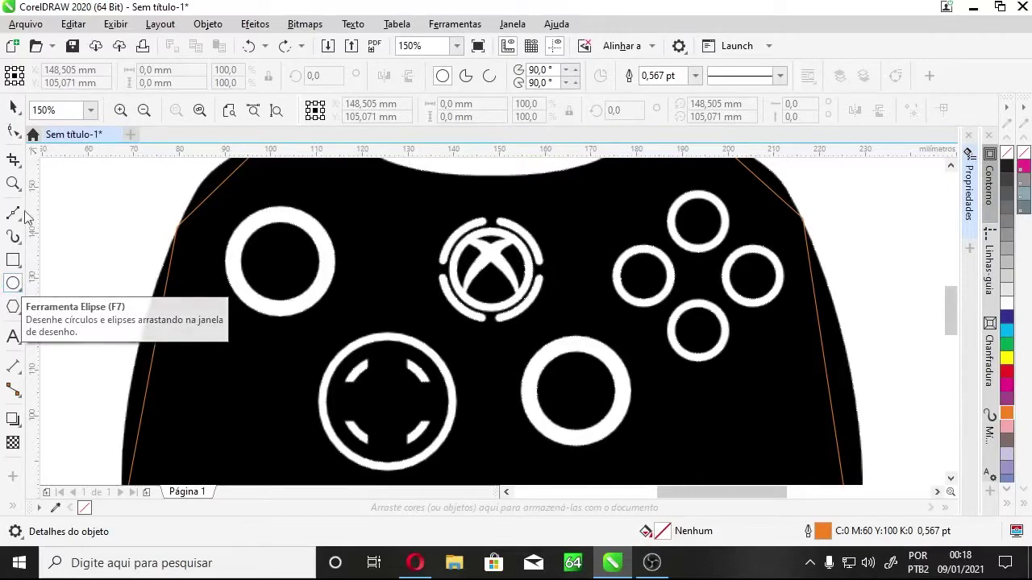
click(13, 107)
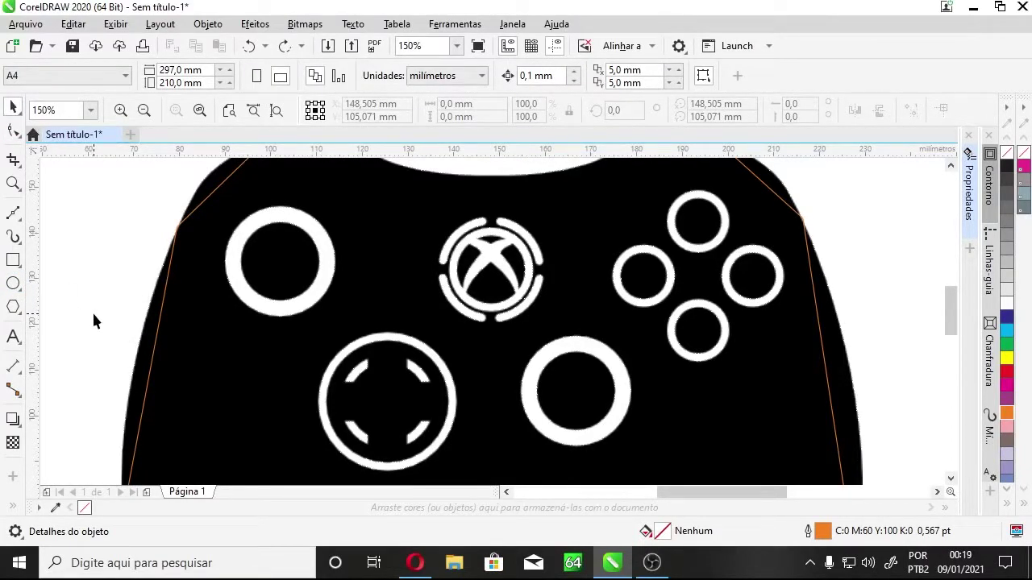
key(F7)
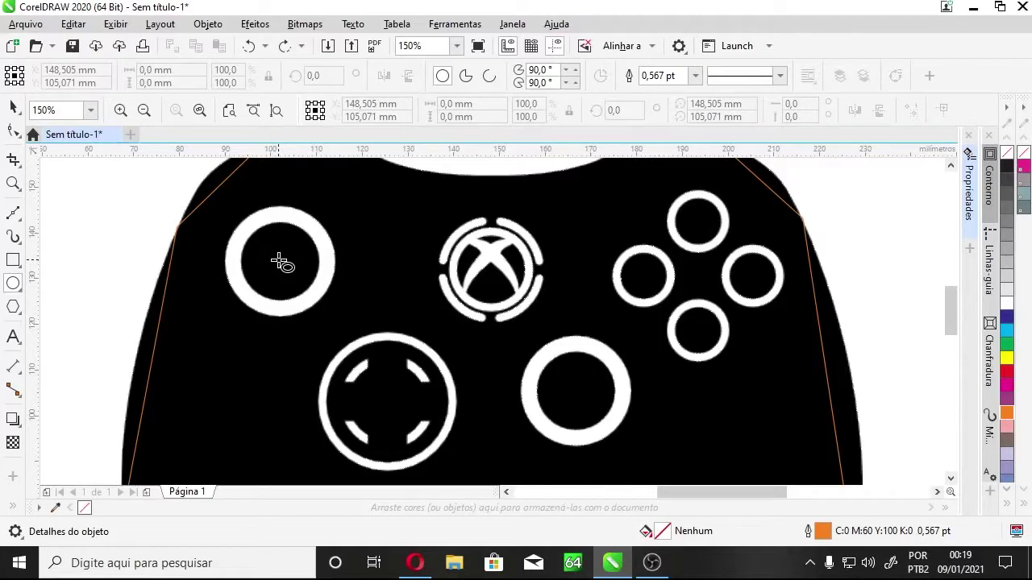
drag(278, 260, 278, 260)
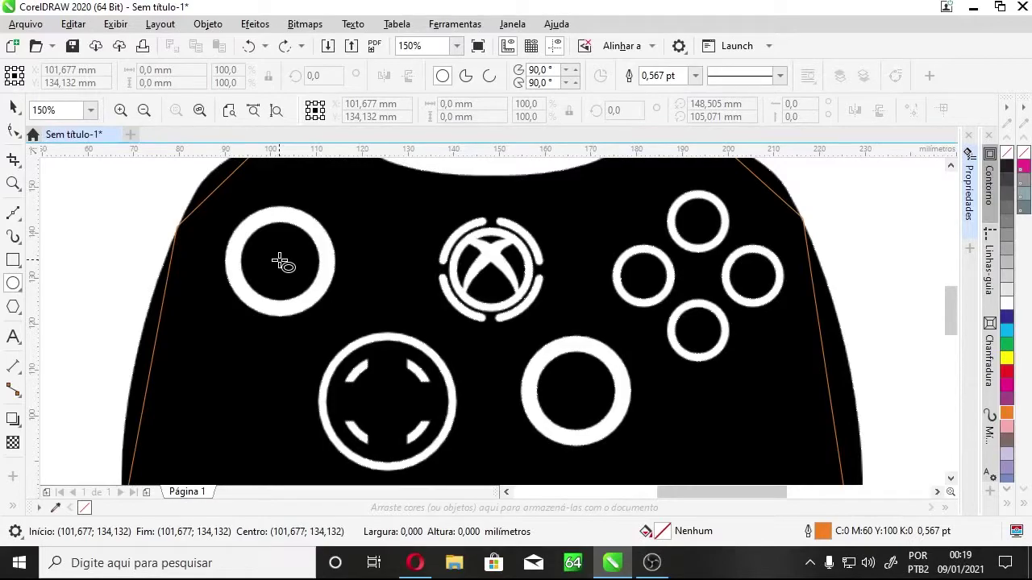
drag(278, 260, 338, 206)
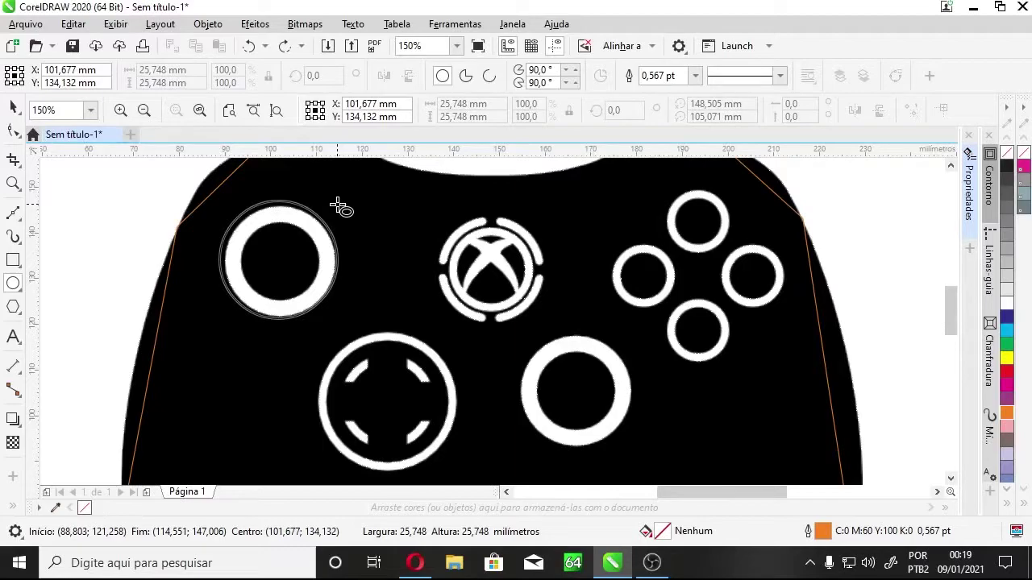
drag(337, 207, 340, 204)
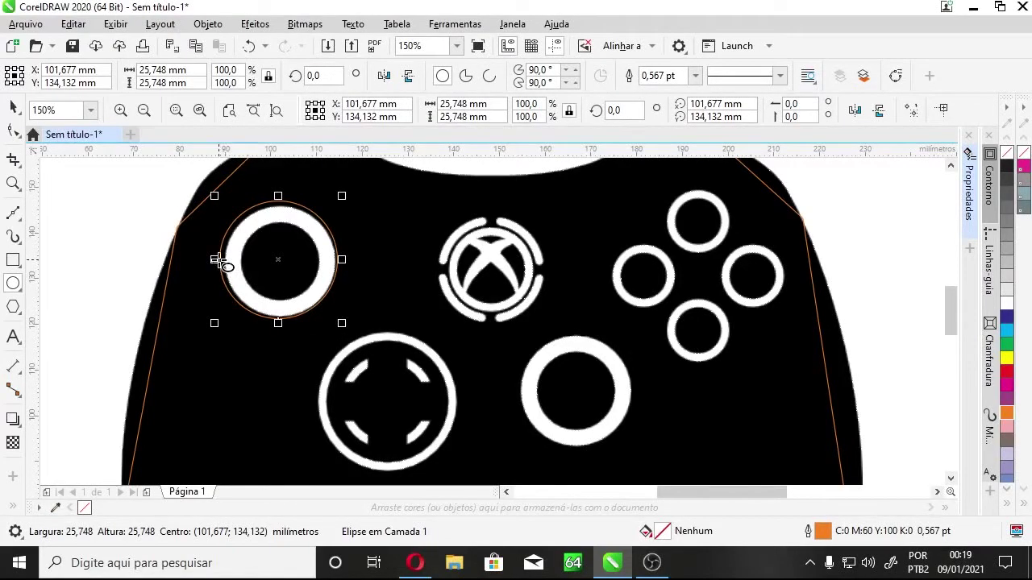
- Try fitting the circle to the ring by narrowing its width and height separately, and undo these changes
drag(212, 259, 236, 259)
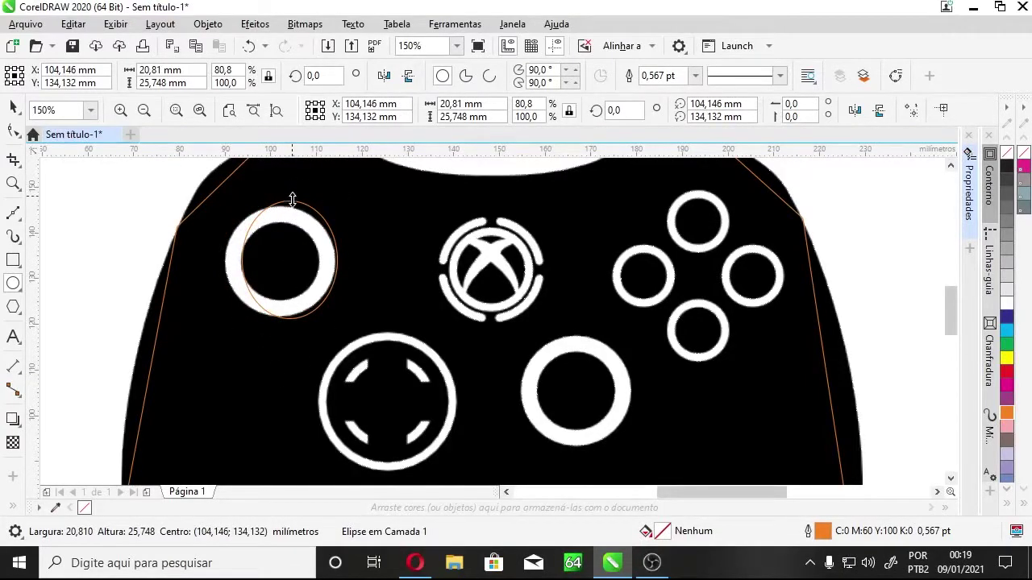
drag(290, 197, 289, 210)
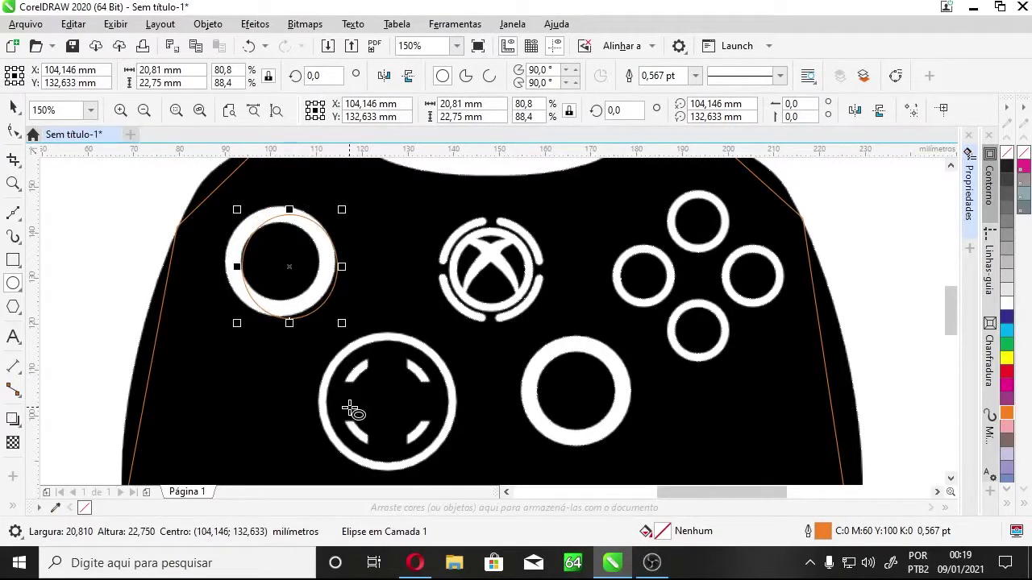
key(ctrl+z)
key(ctrl+z)
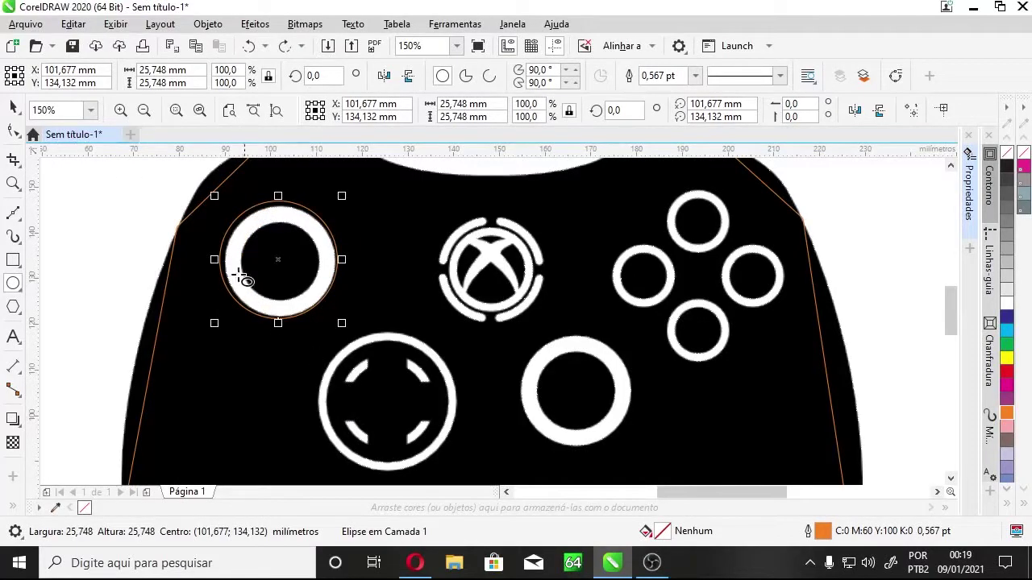
drag(218, 262, 234, 263)
drag(287, 197, 287, 209)
key(ctrl+z)
key(ctrl+z)
- Scale the circle proportionally from its corners to about 24.2 mm so it fits the ring's outer edge
drag(213, 195, 208, 191)
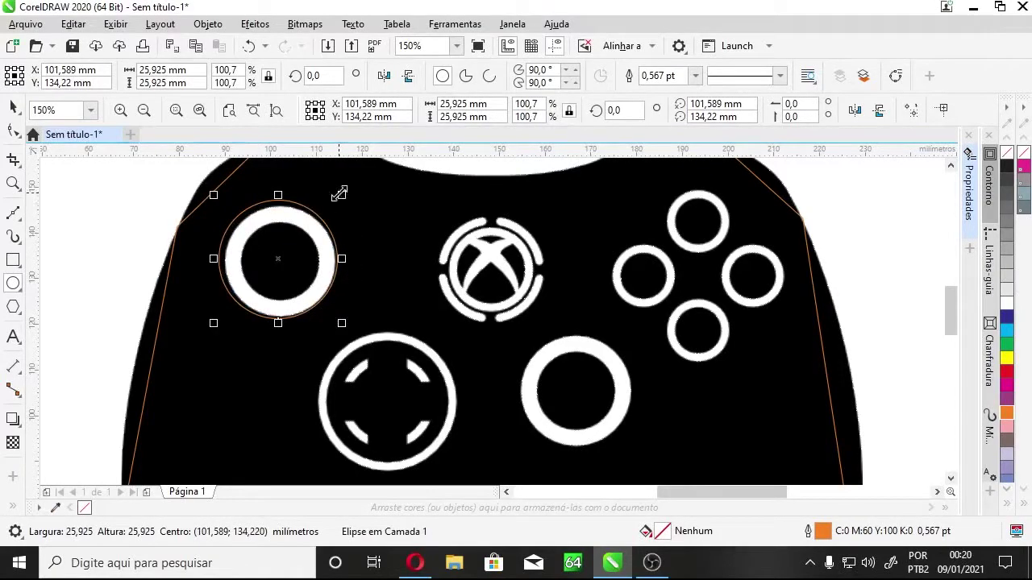
drag(213, 194, 220, 201)
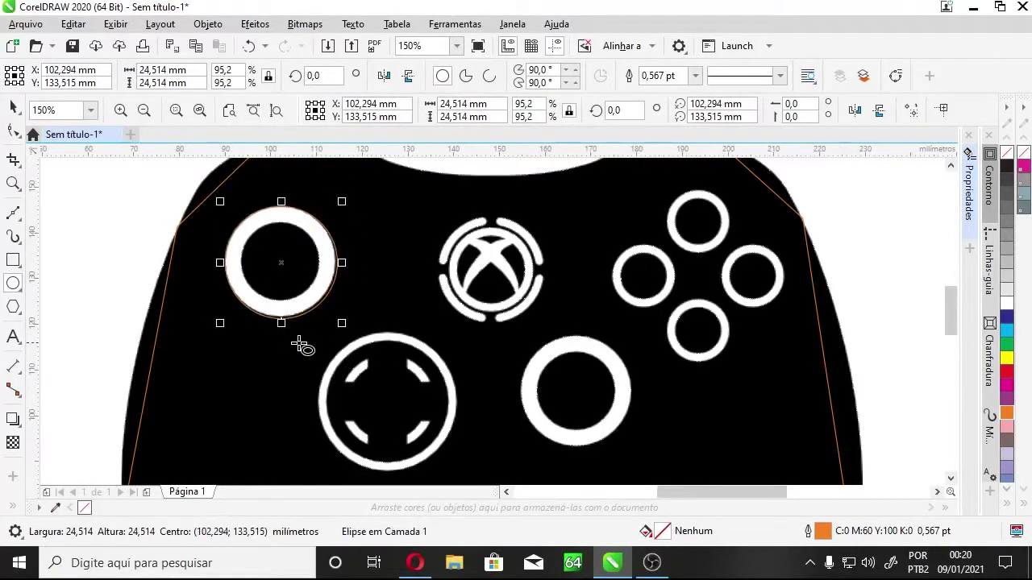
drag(341, 323, 341, 322)
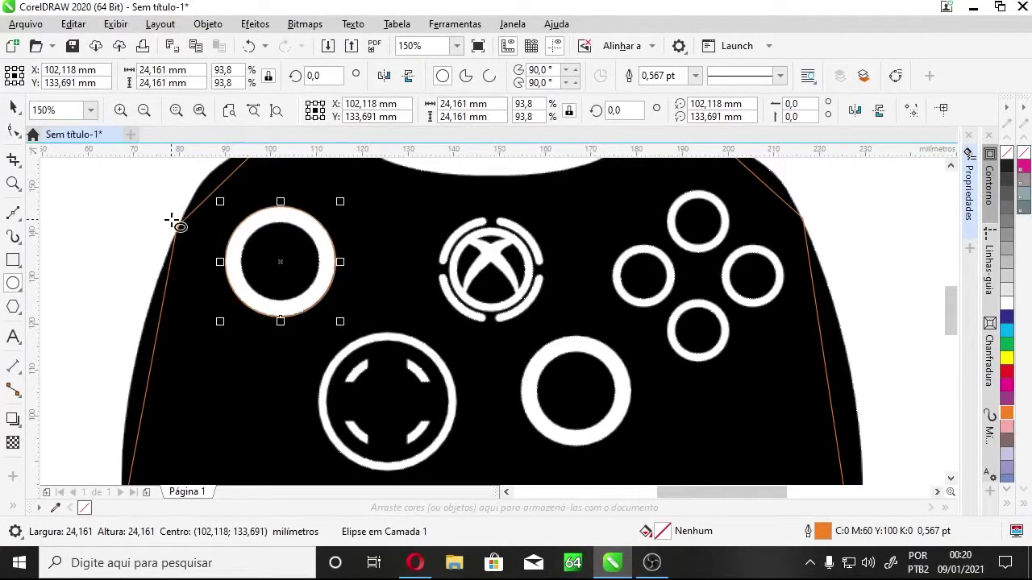
- Reduce the circle to about 23.8 mm and add a concentric copy about 17.1 mm wide along the ring's inner edge
click(13, 108)
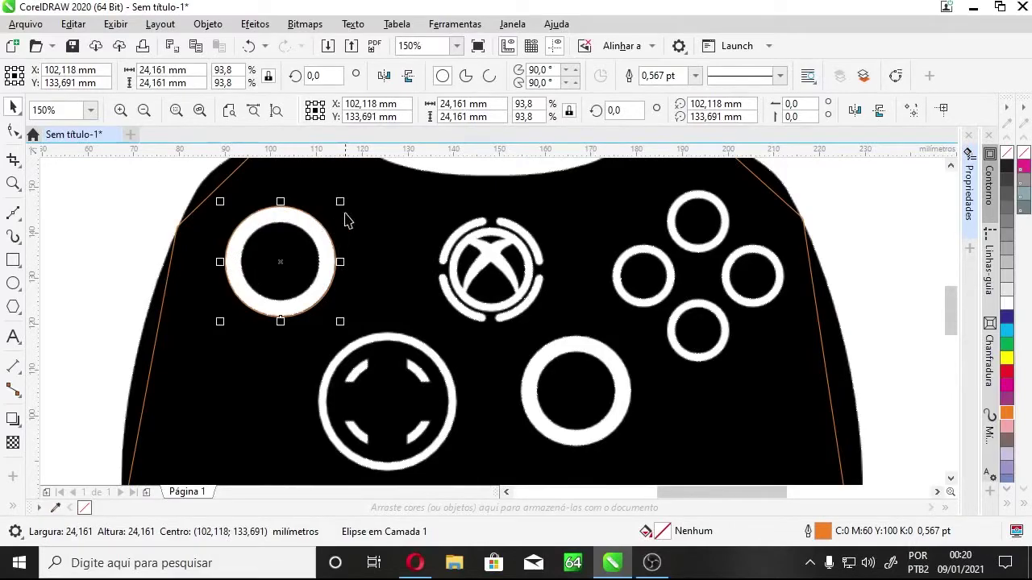
drag(343, 201, 333, 217)
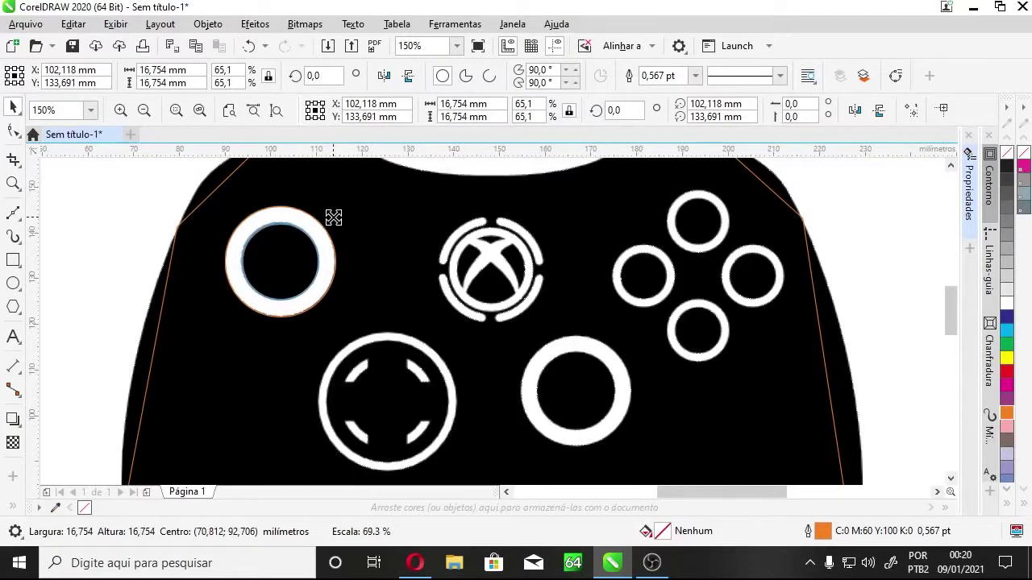
drag(334, 217, 342, 199)
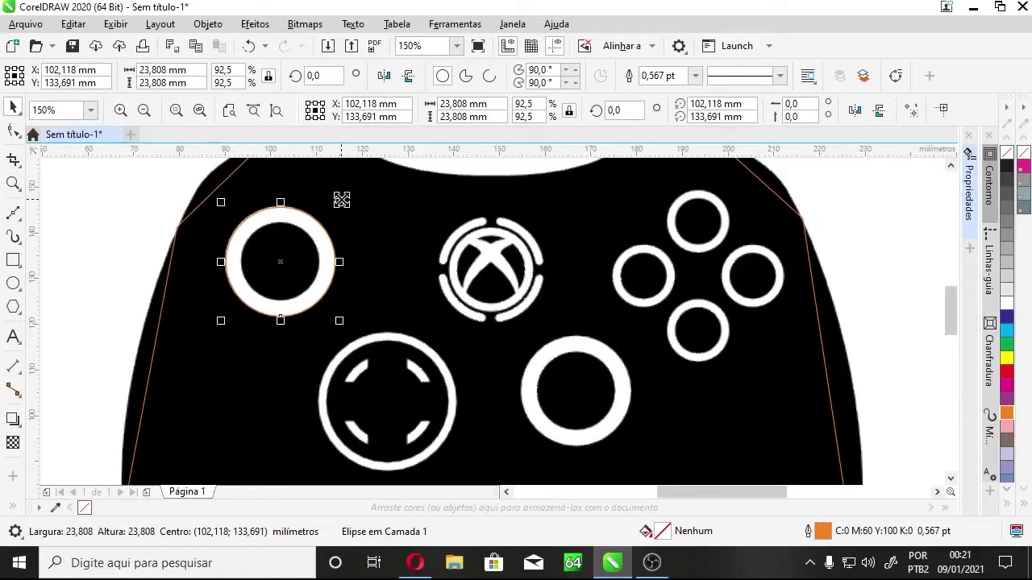
drag(340, 200, 332, 215)
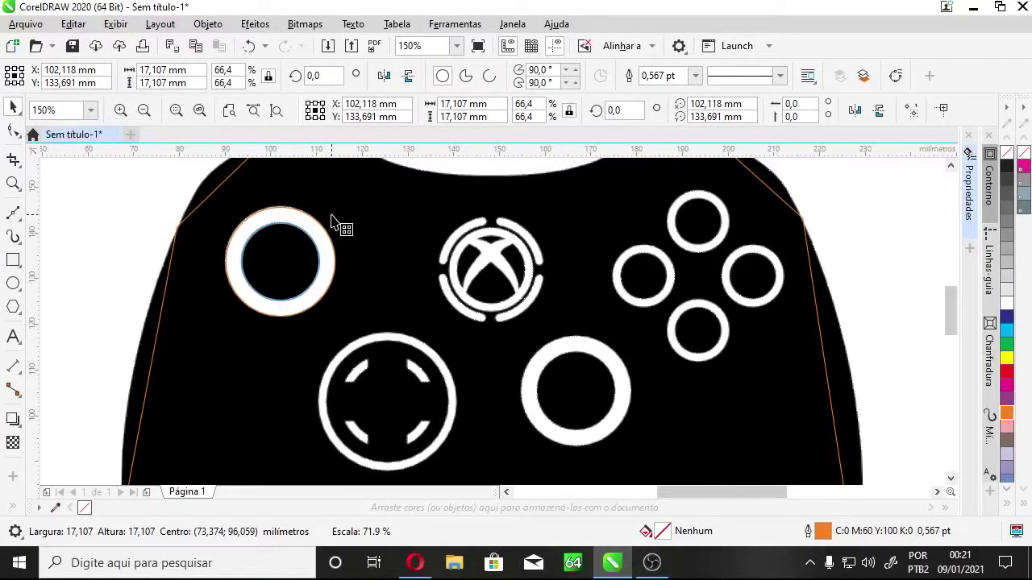
drag(332, 222, 333, 223)
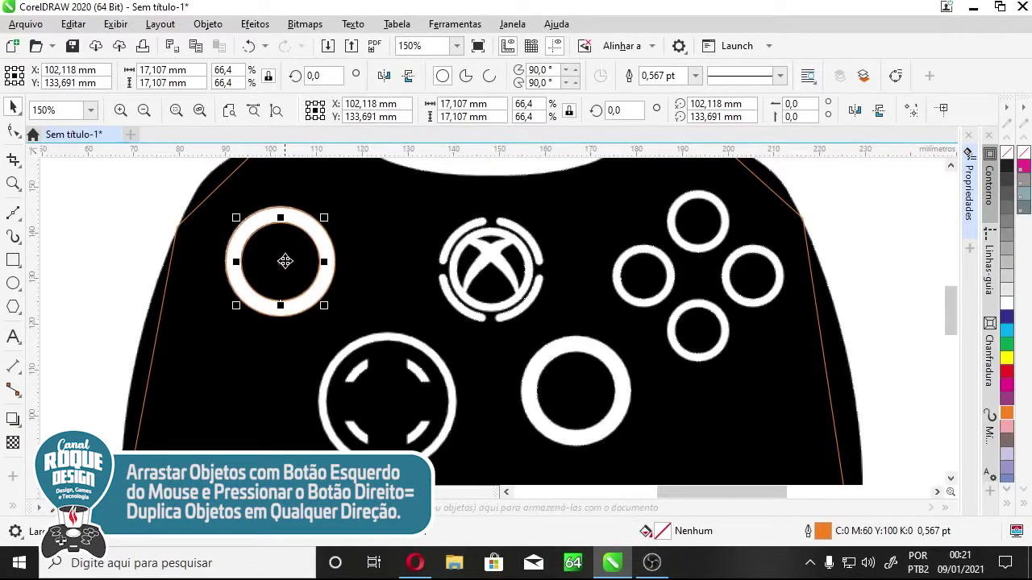
- Try placing copies of the inner circle beside the controller and on its left grip, and undo them
drag(282, 263, 95, 250)
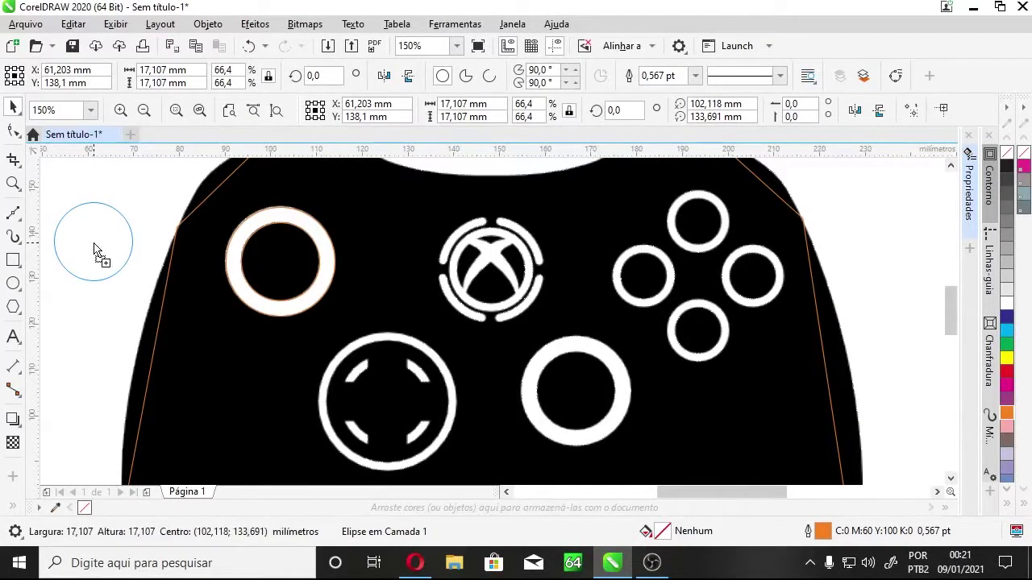
drag(94, 250, 233, 380)
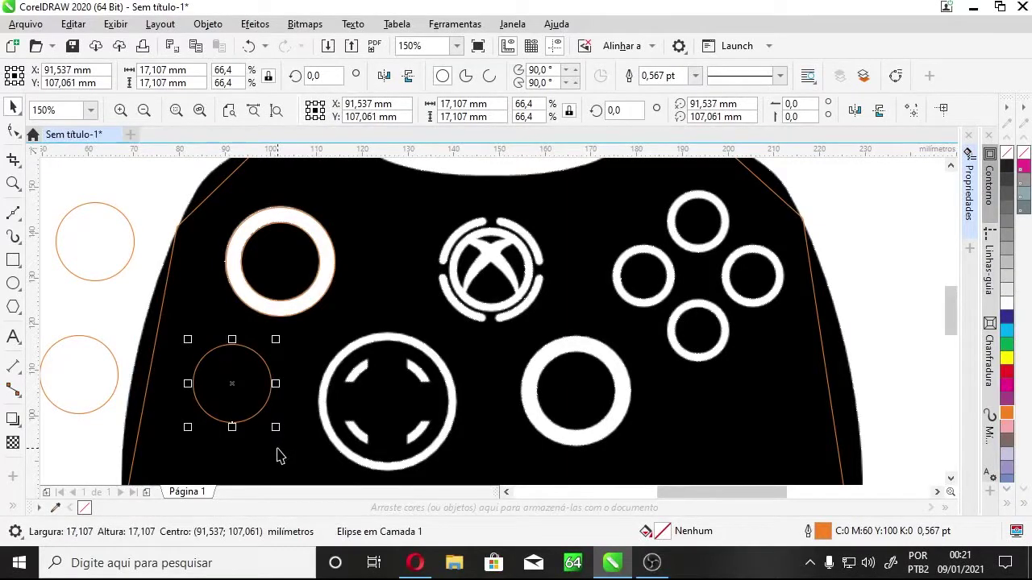
key(ctrl+z)
key(ctrl+z)
key(ctrl+z)
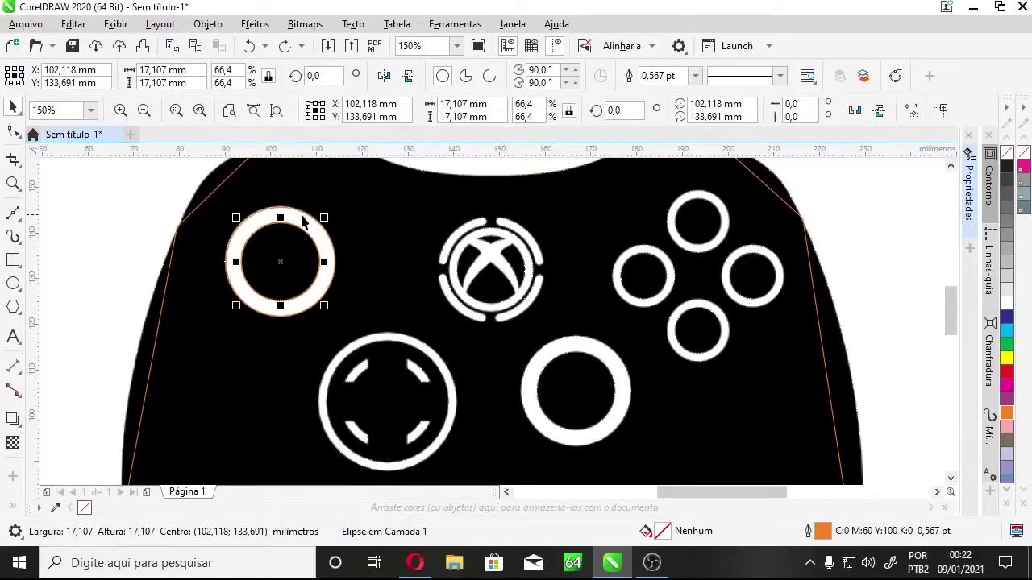
- Select both stick circles and place a copy of the pair over the controller's lower-right stick ring, then deselect
shift+click(284, 268)
click(253, 253)
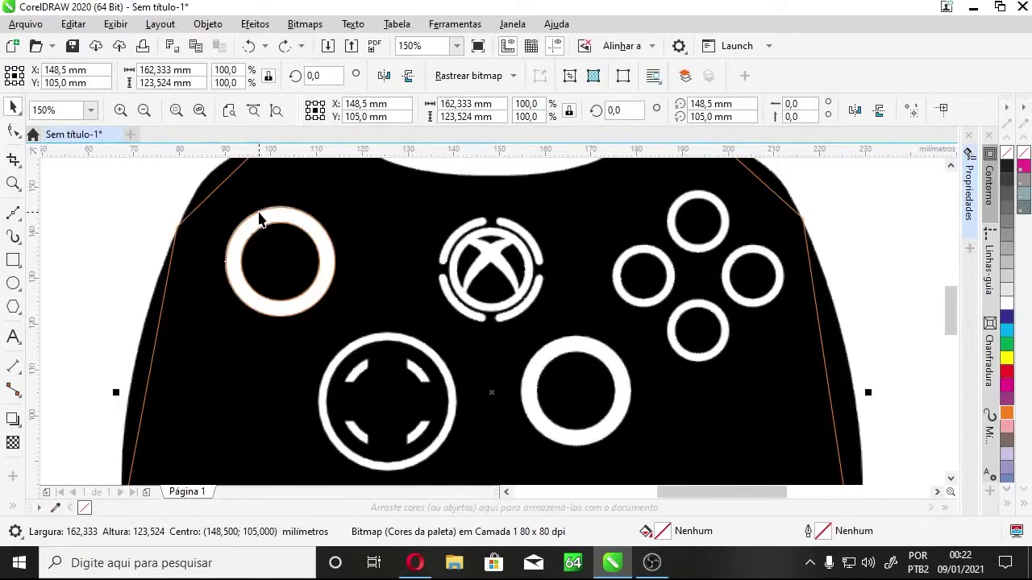
click(82, 221)
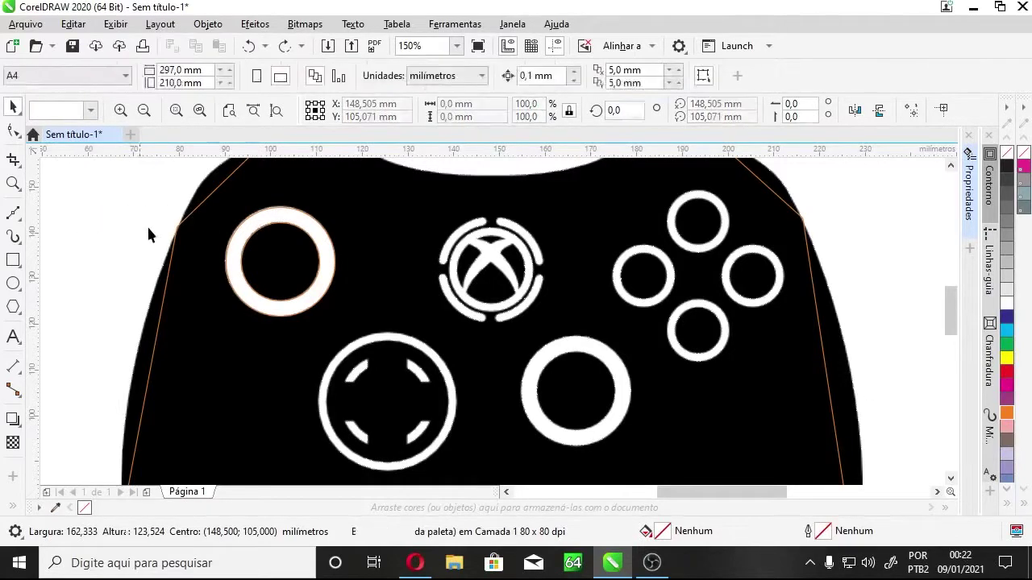
click(259, 218)
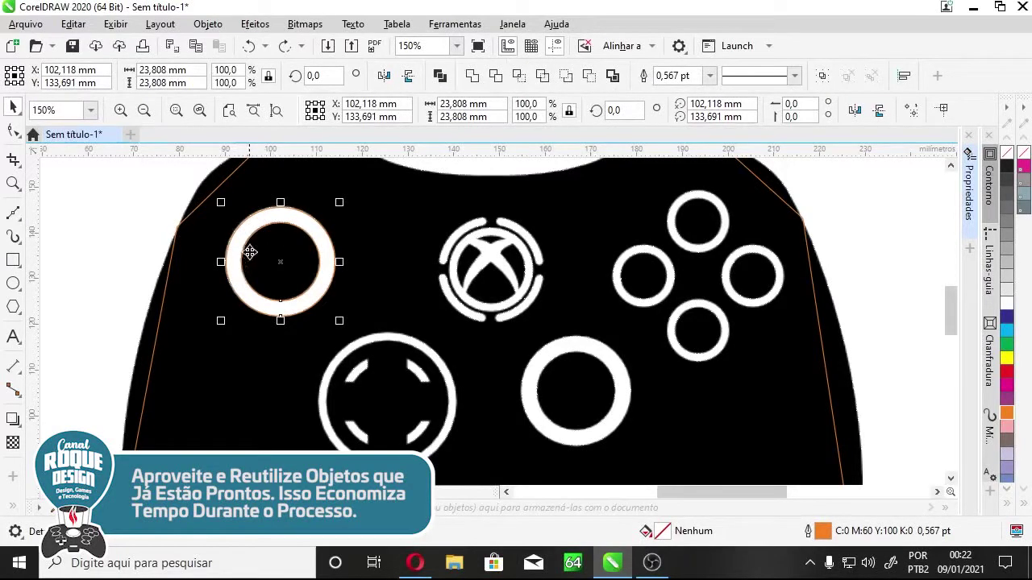
drag(270, 239, 564, 368)
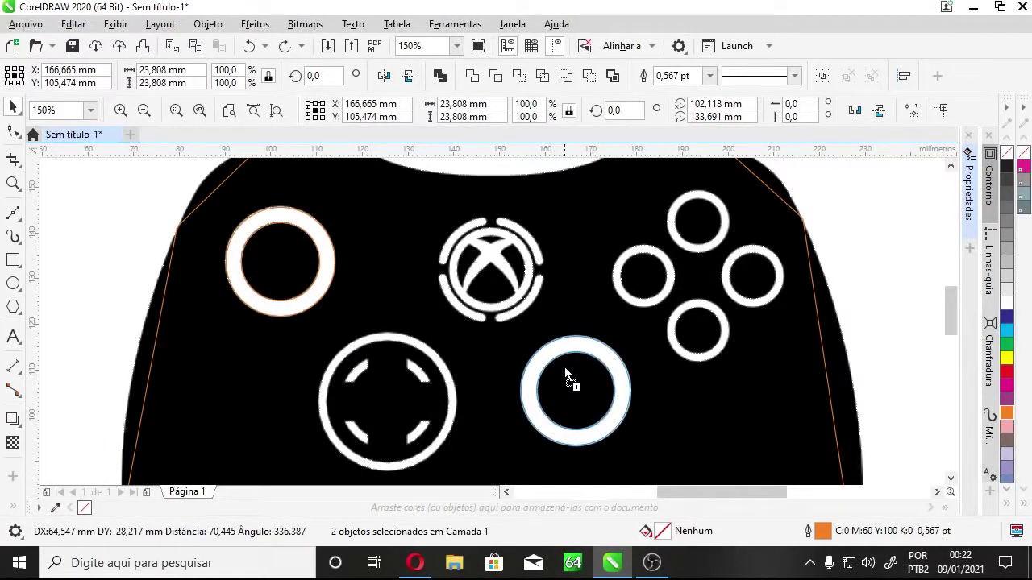
drag(565, 370, 569, 364)
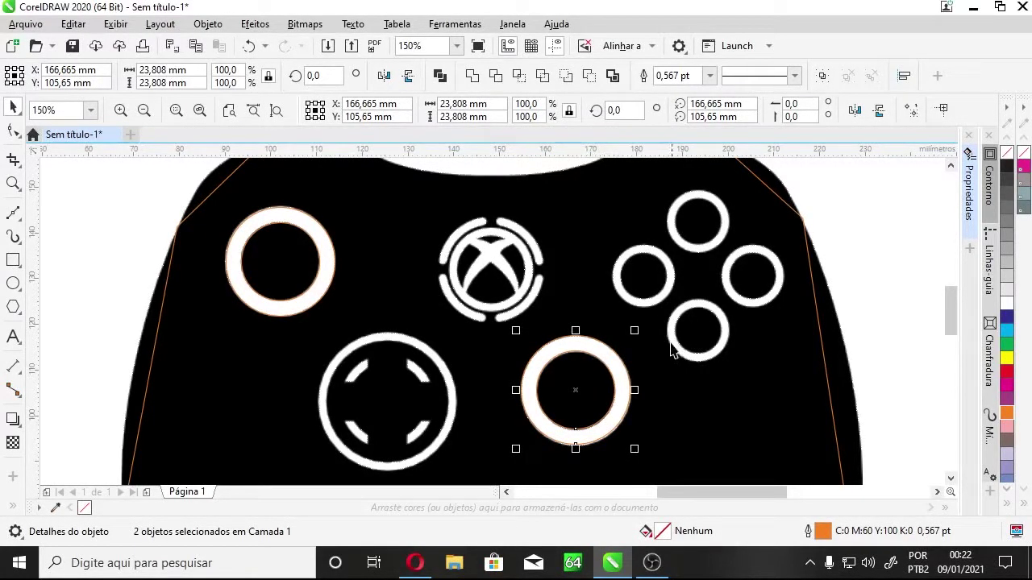
key(Escape)
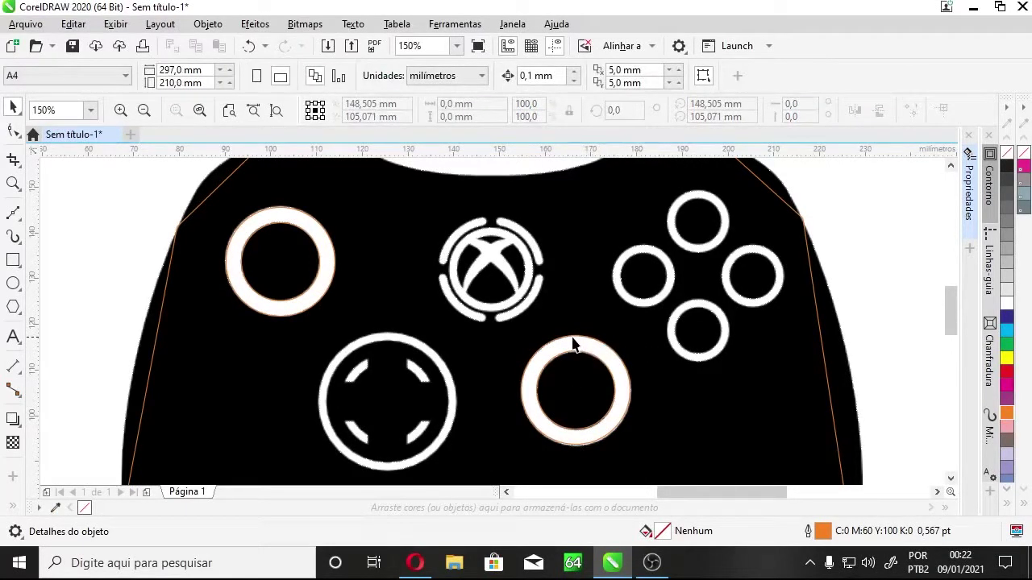
- Copy the outer stick circle onto the left face button and scale it to about 13.9 mm, with a concentric inner copy about 10.1 mm wide
click(572, 345)
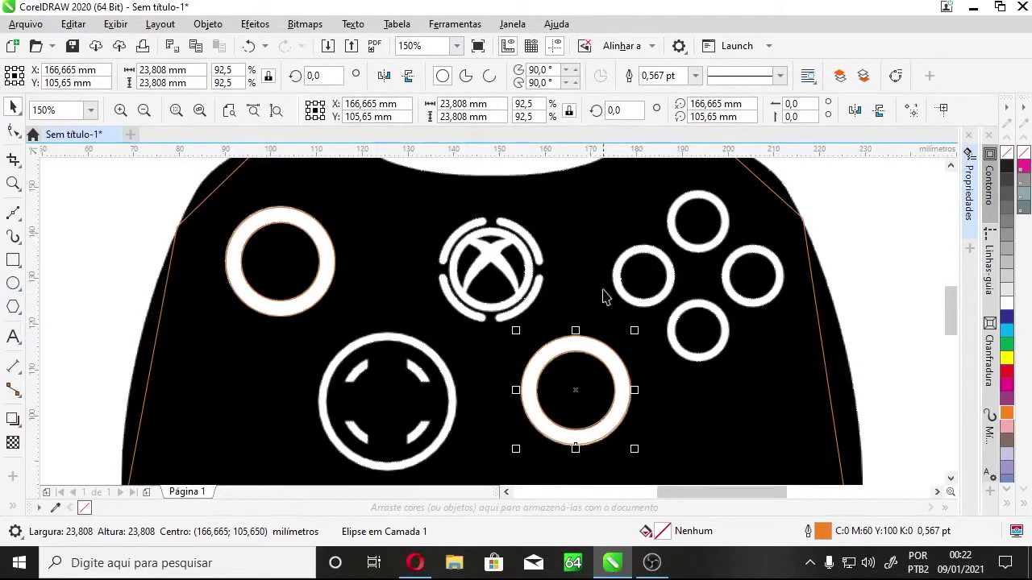
drag(553, 357, 620, 243)
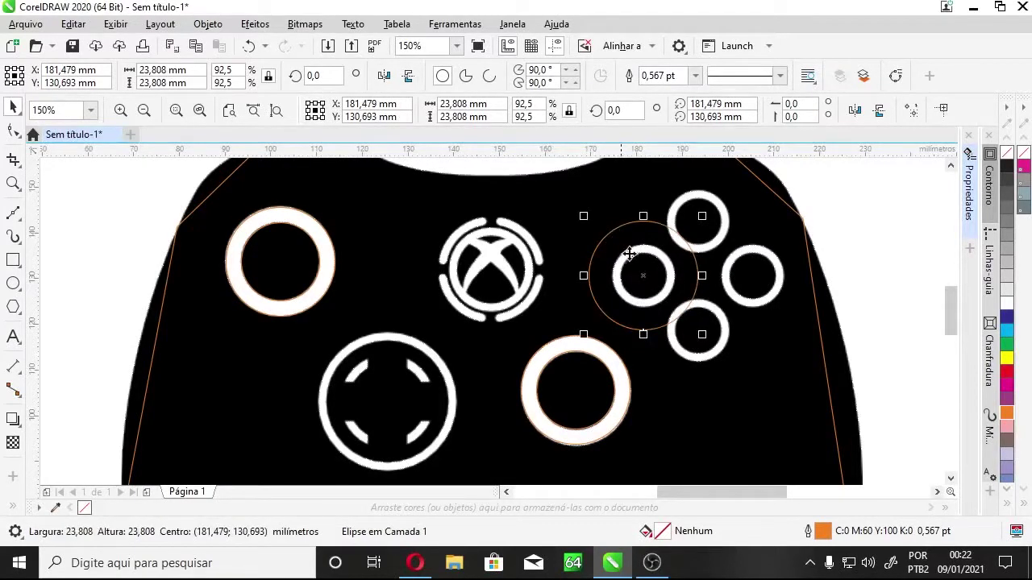
drag(700, 216, 674, 253)
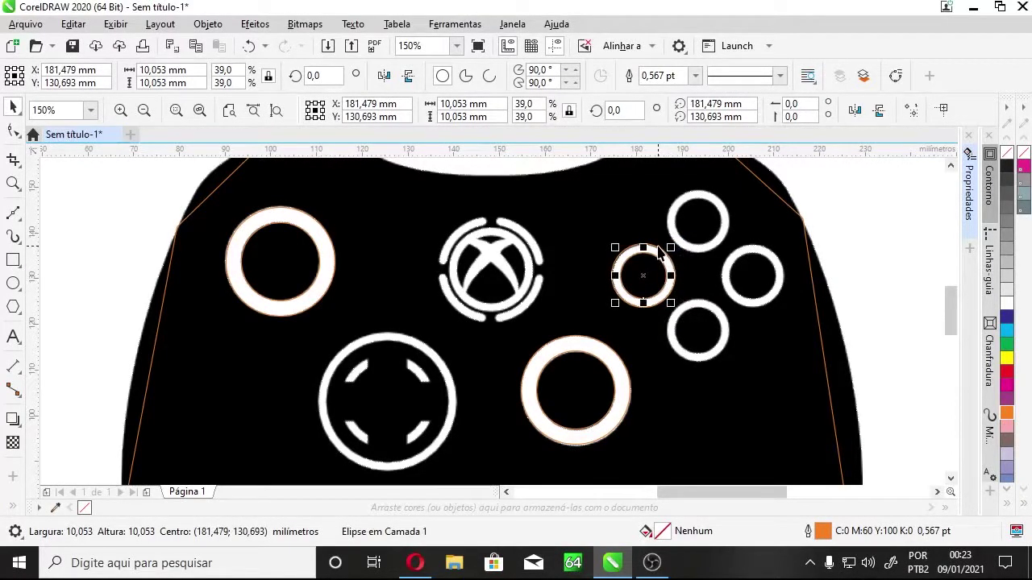
- Select both button circles, copy the pair onto the other three face buttons, and undo the lower and right copies
shift+click(660, 253)
drag(644, 277, 750, 280)
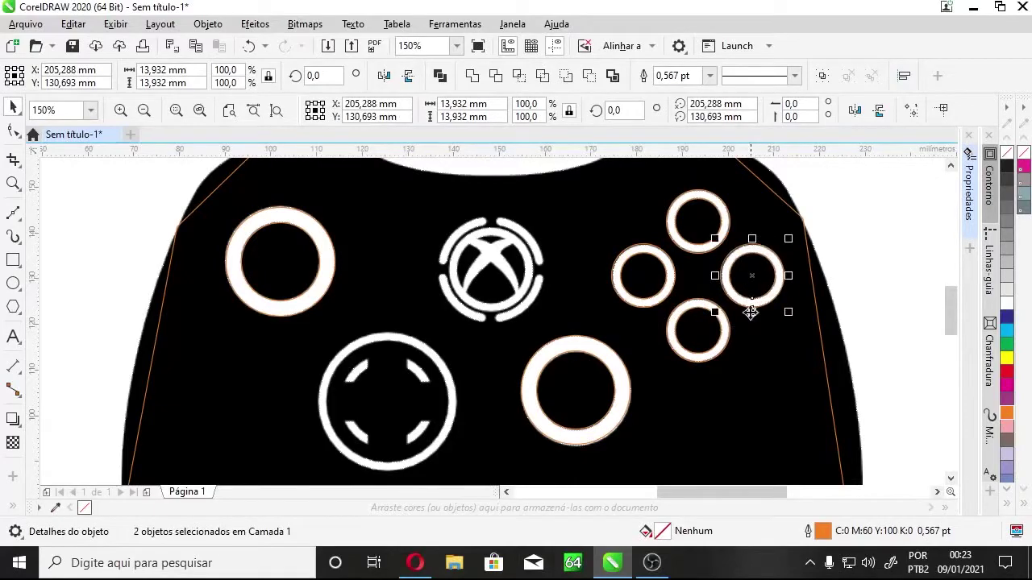
key(ctrl+z)
key(ctrl+z)
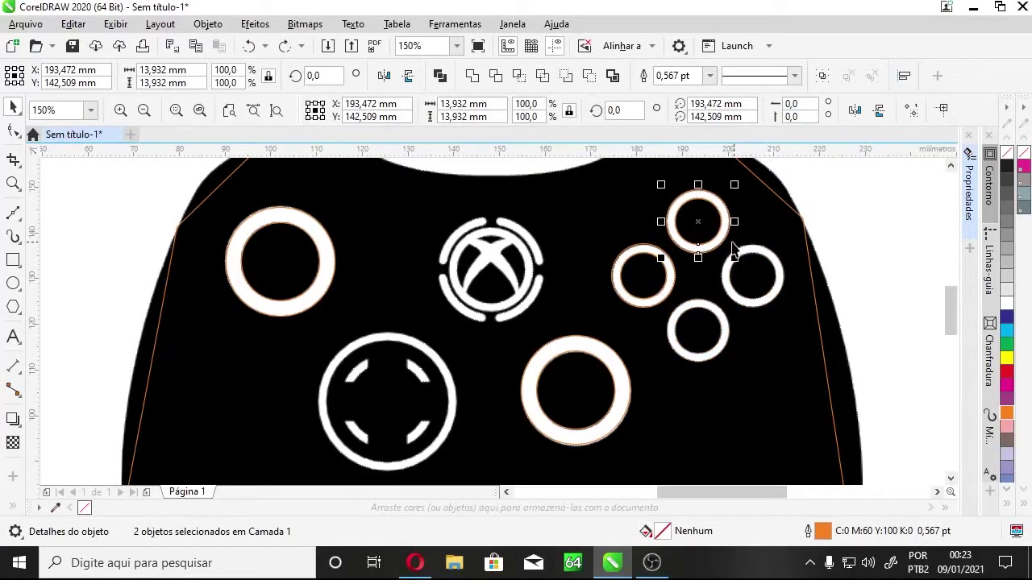
- Select the circle pairs of the upper and left face buttons, place a copy over the right and lower buttons, and deselect
shift+click(643, 260)
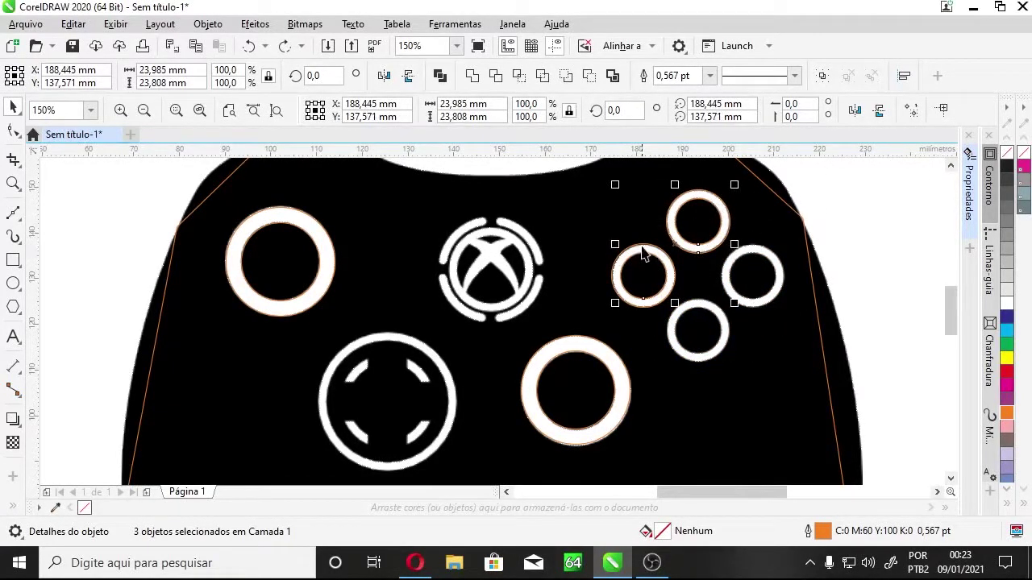
shift+click(643, 253)
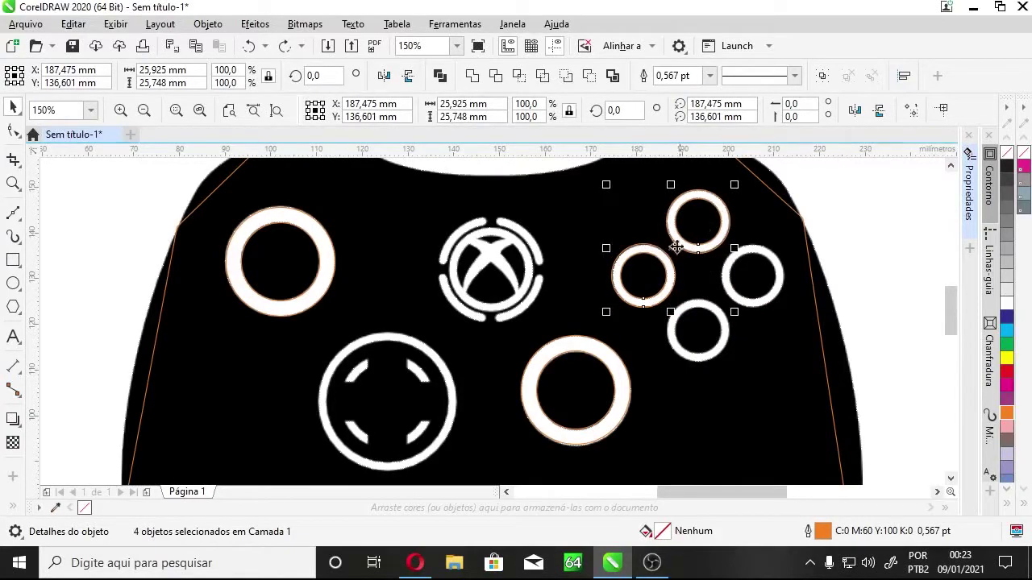
drag(648, 284, 698, 328)
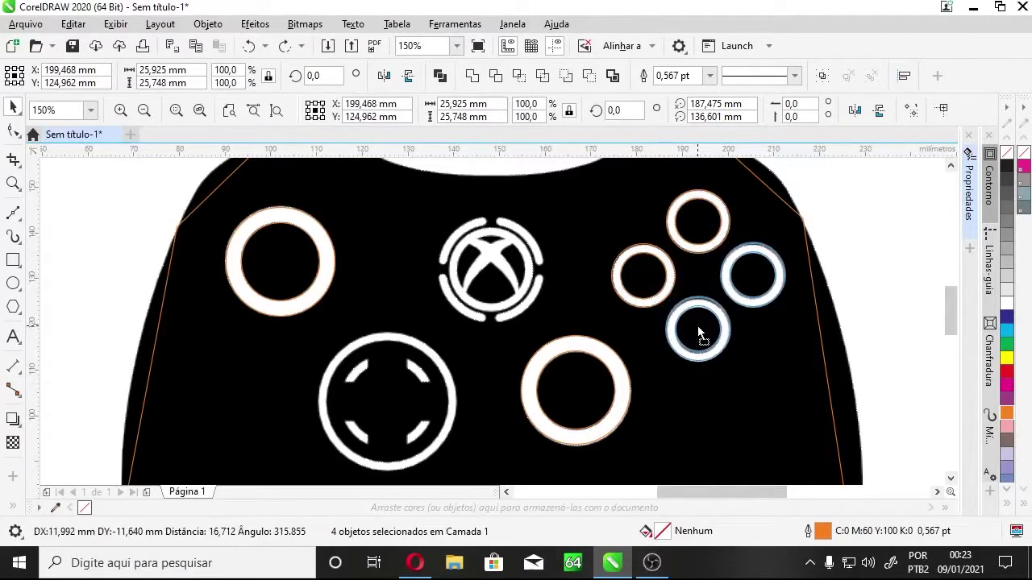
drag(698, 325, 697, 327)
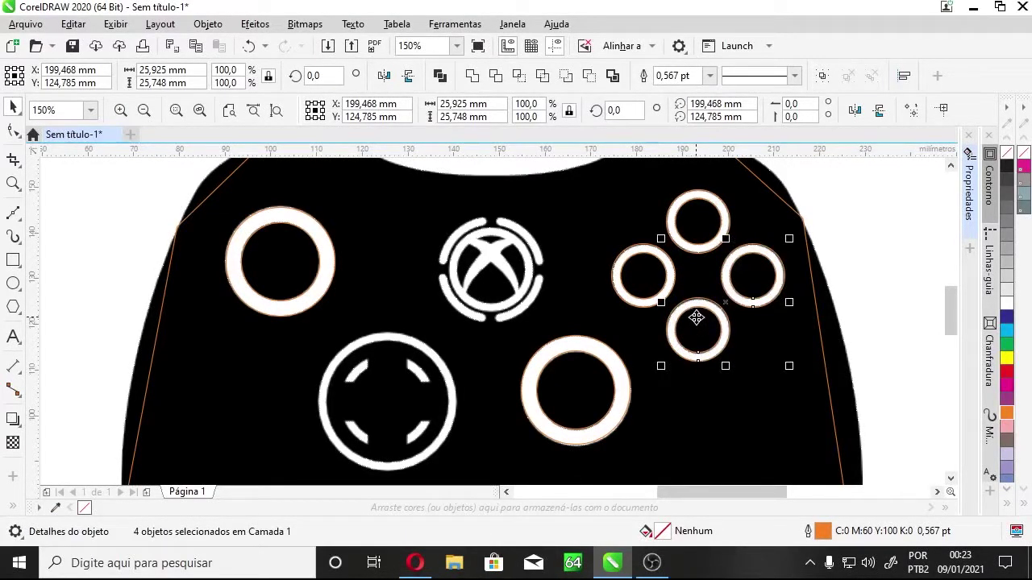
click(496, 347)
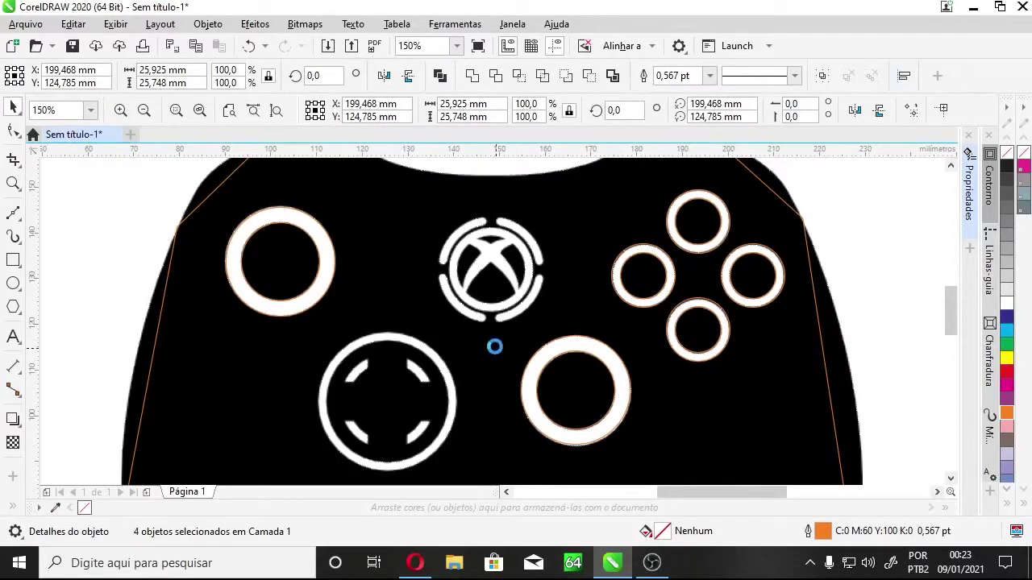
- Copy the outer stick circle onto the D-pad ring, enlarge it to about 30.2 mm, and add concentric copies inward, including 26.3 mm and 16.4 mm
drag(589, 348, 407, 367)
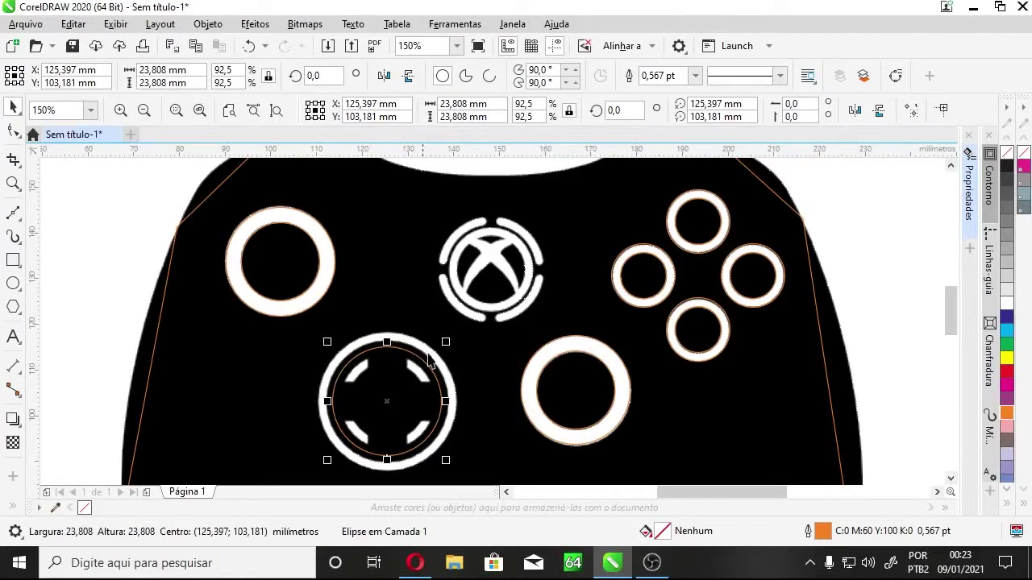
drag(449, 341, 463, 325)
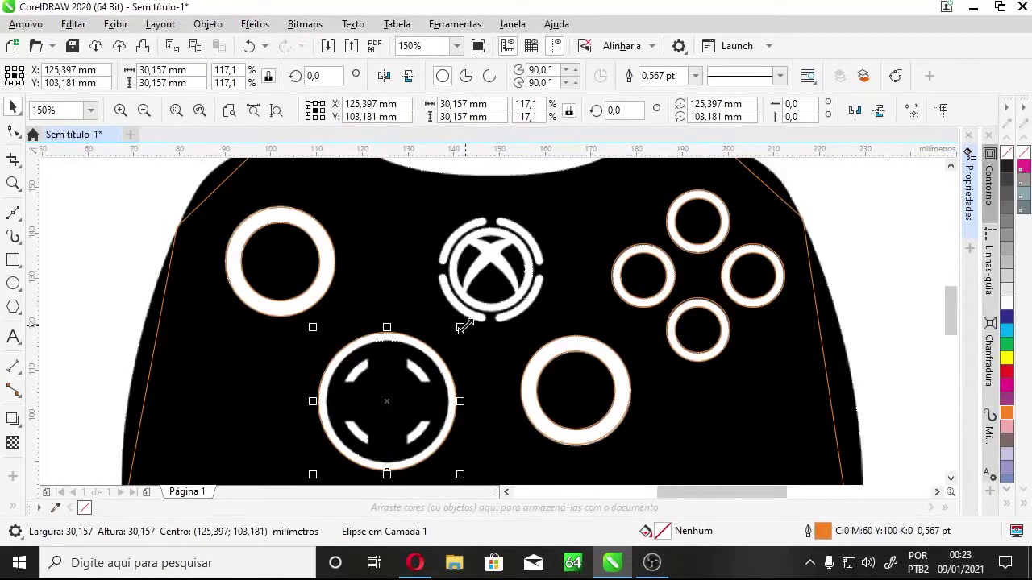
drag(463, 328, 457, 335)
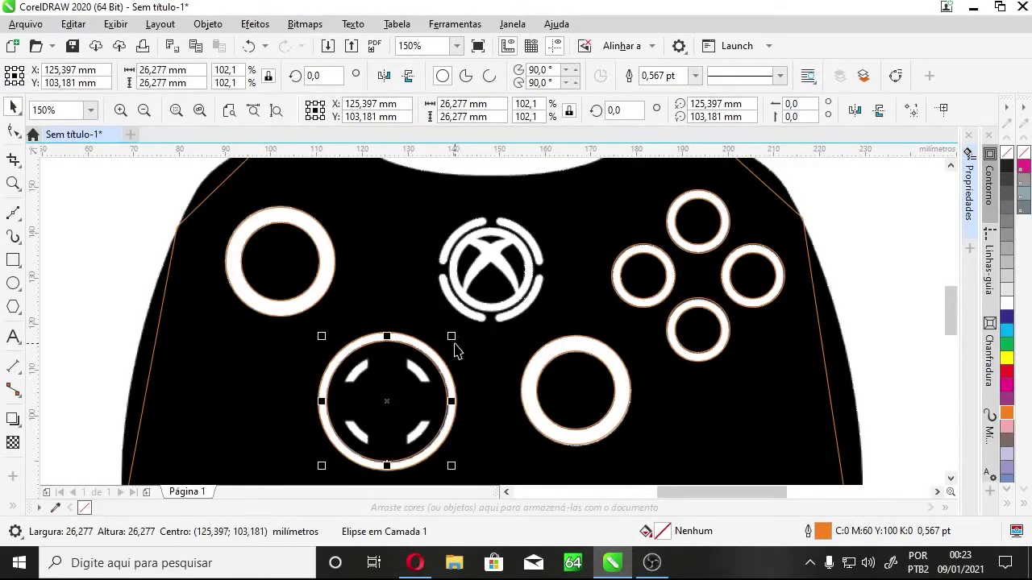
drag(458, 335, 448, 369)
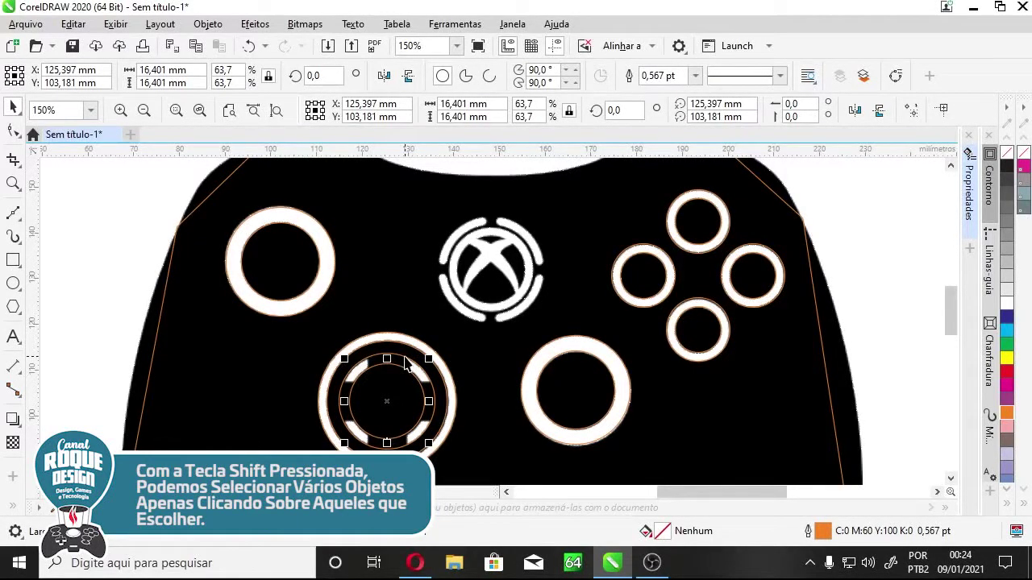
- Select the three inner circles of the D-pad and combine them into one curve, then deselect
shift+click(408, 365)
shift+click(410, 341)
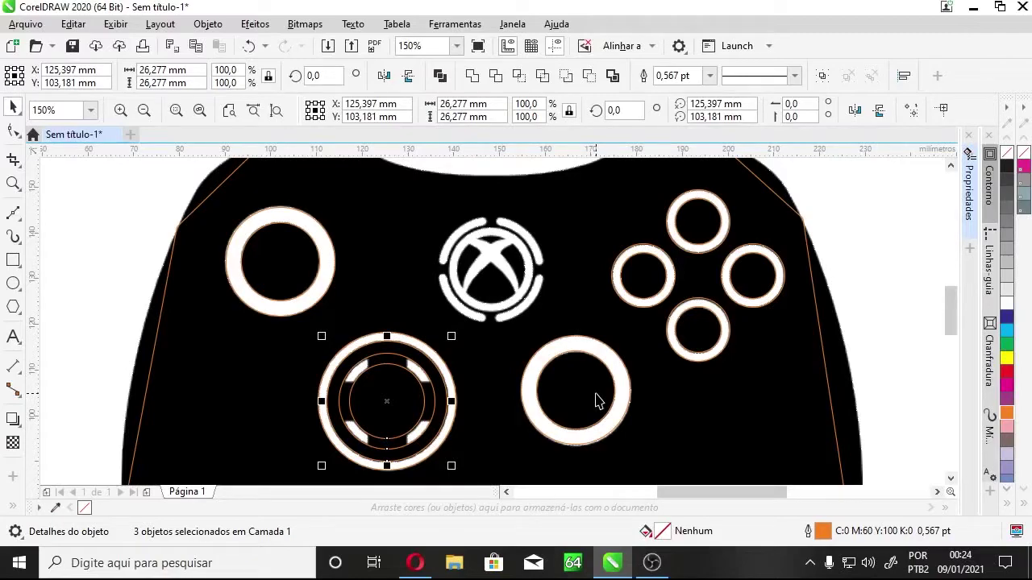
key(ctrl+l)
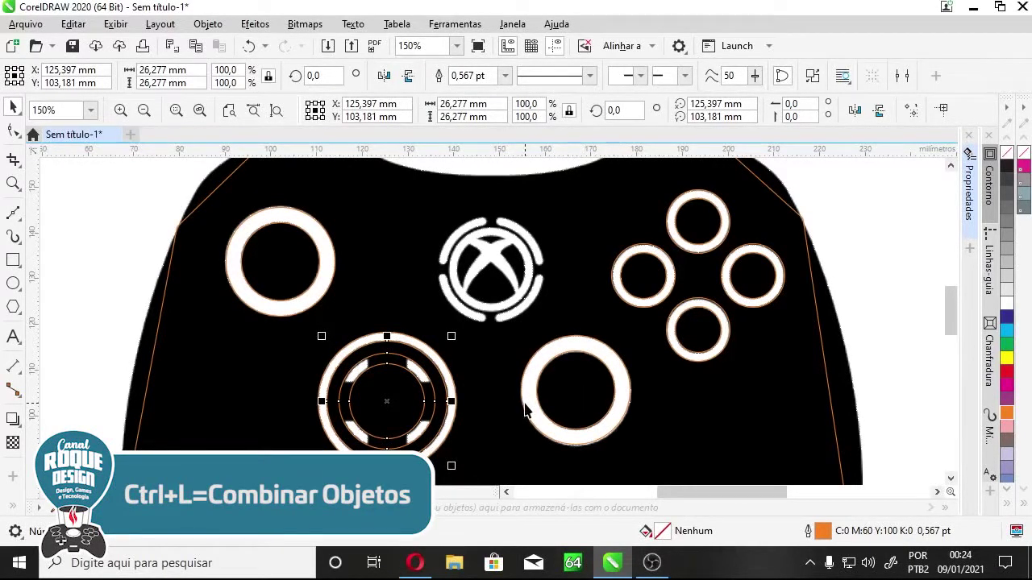
key(Escape)
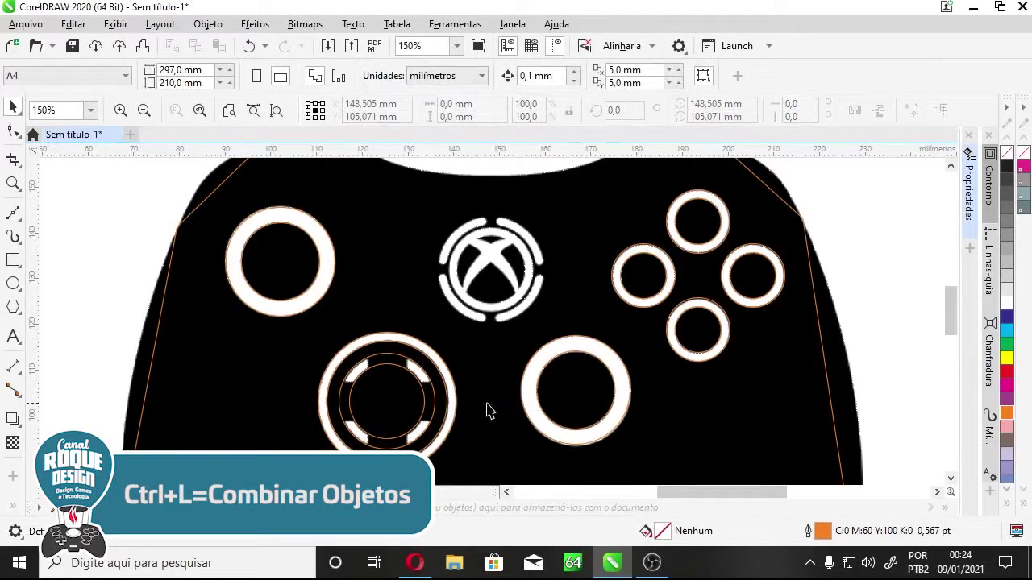
- Draw a vertical rectangle about 8.5 × 22.6 mm through the D-pad, spanning the gap between the left and right arc segments
key(z)
drag(306, 288, 498, 455)
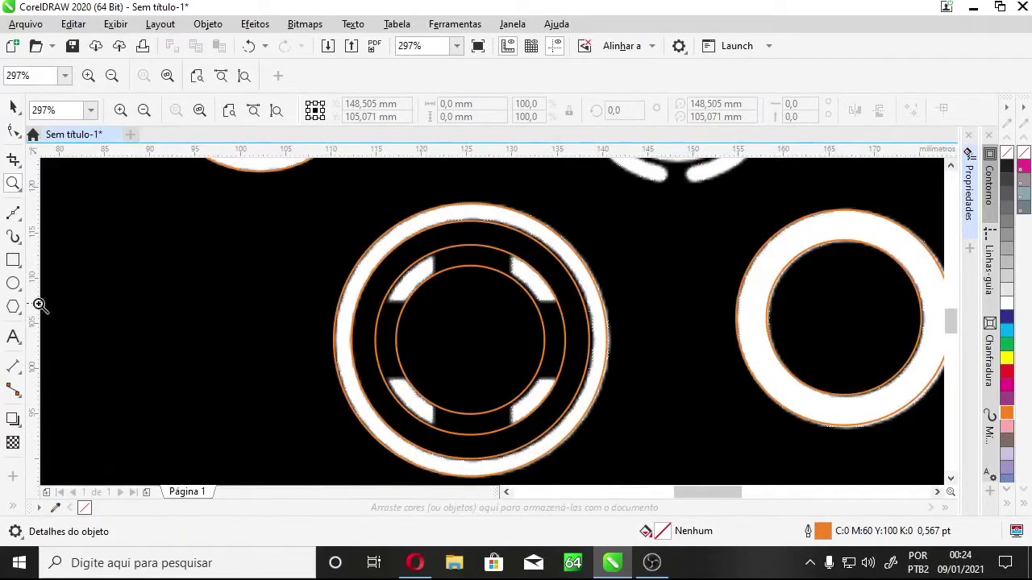
click(13, 261)
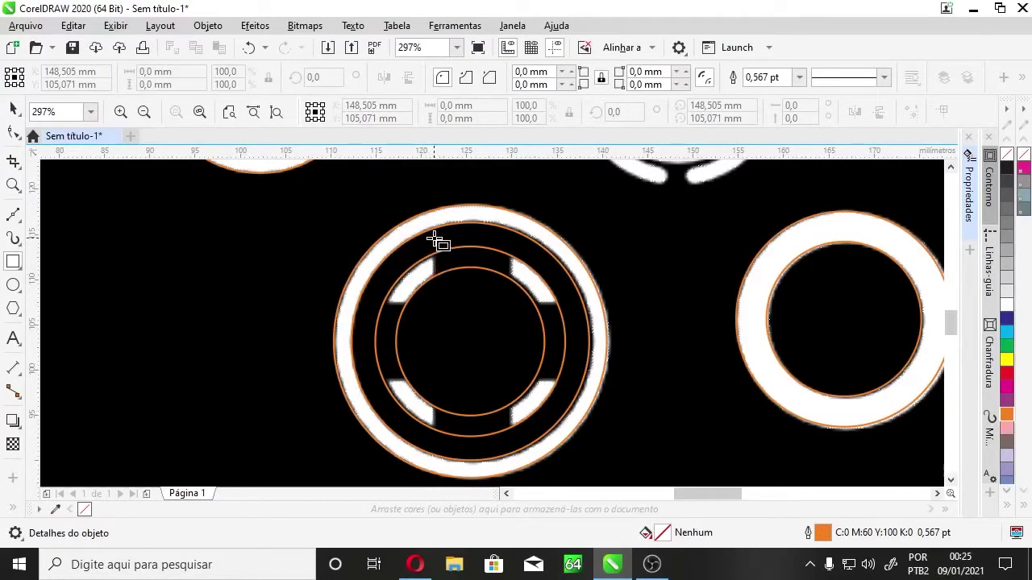
drag(434, 239, 434, 238)
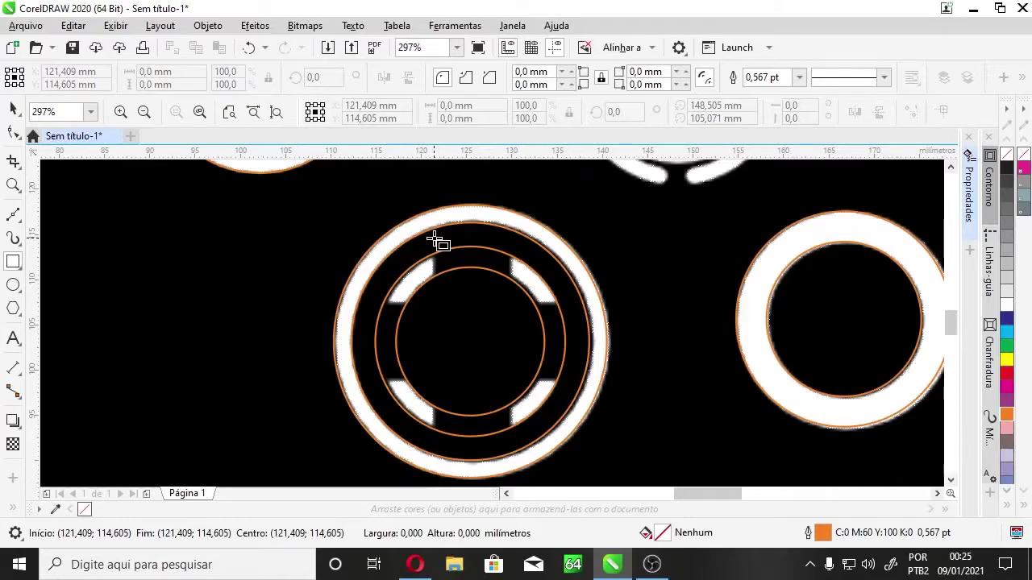
mouse_move(434, 239)
mouse_down()
mouse_move(487, 415)
mouse_move(499, 443)
mouse_move(513, 441)
mouse_move(491, 386)
mouse_move(484, 395)
mouse_move(510, 442)
mouse_up()
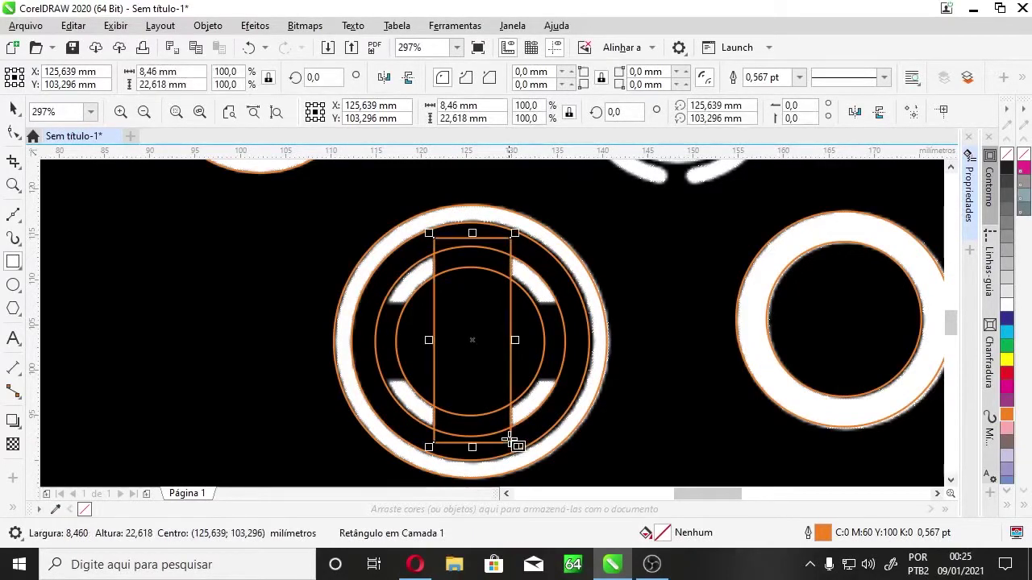
click(13, 108)
- Select the vertical D-pad rectangle and switch it from its scaling handles to its rotation handles
click(468, 300)
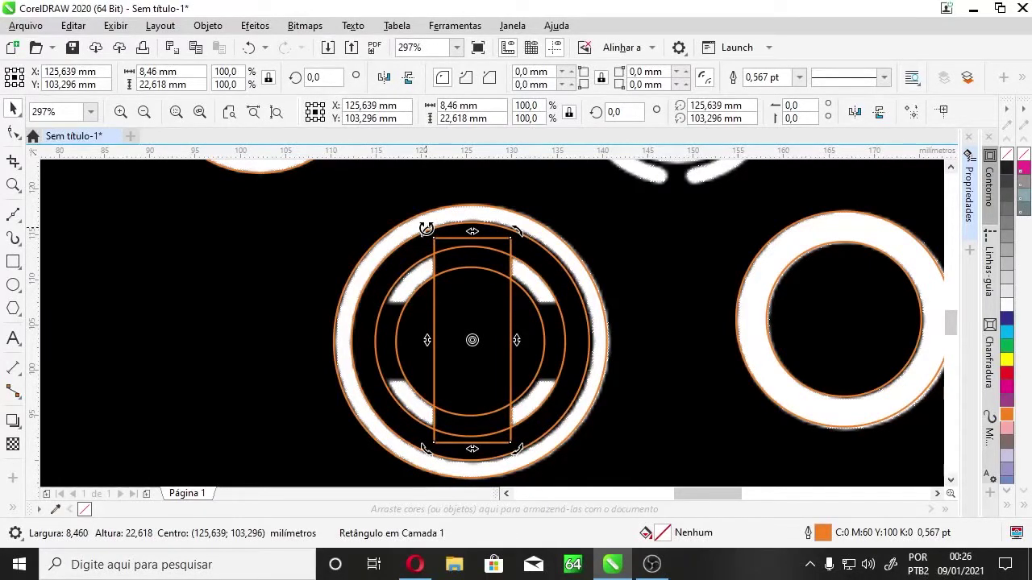
click(471, 311)
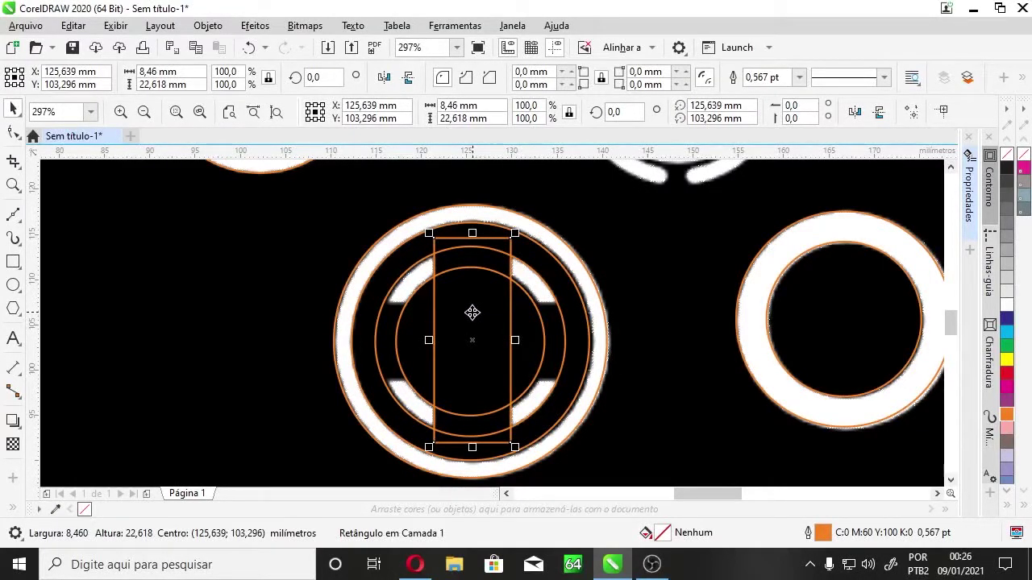
click(594, 289)
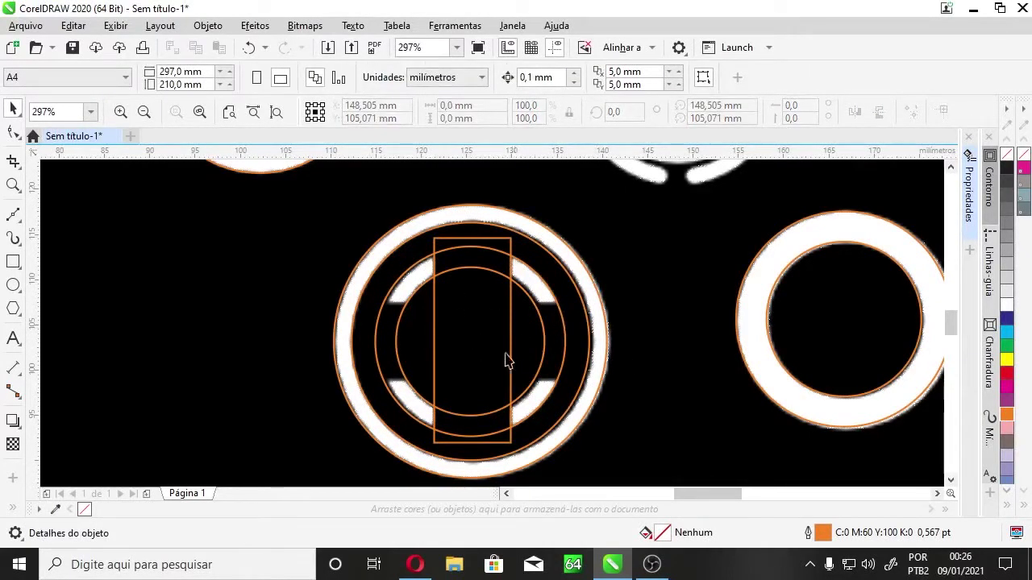
click(472, 311)
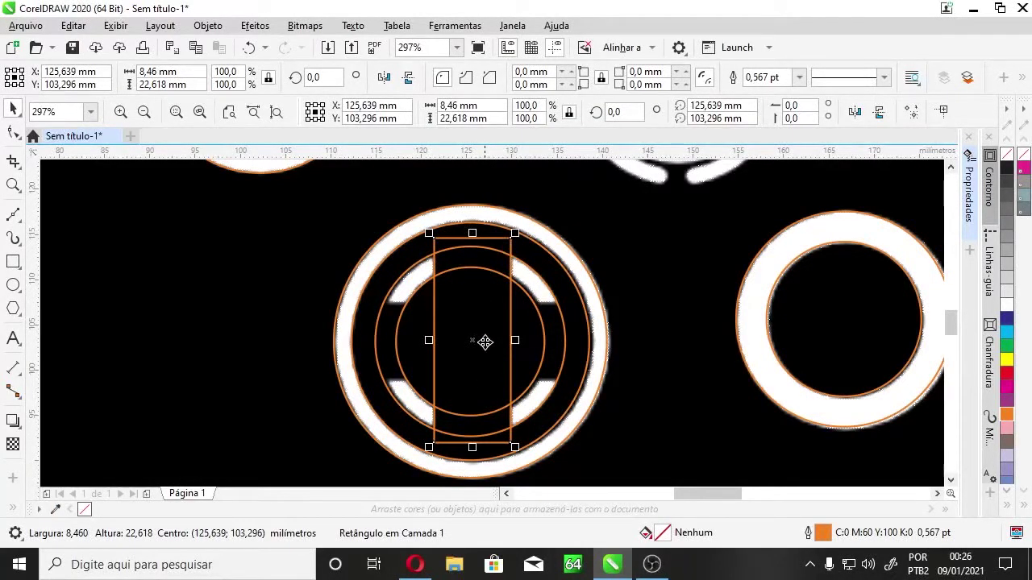
key(Escape)
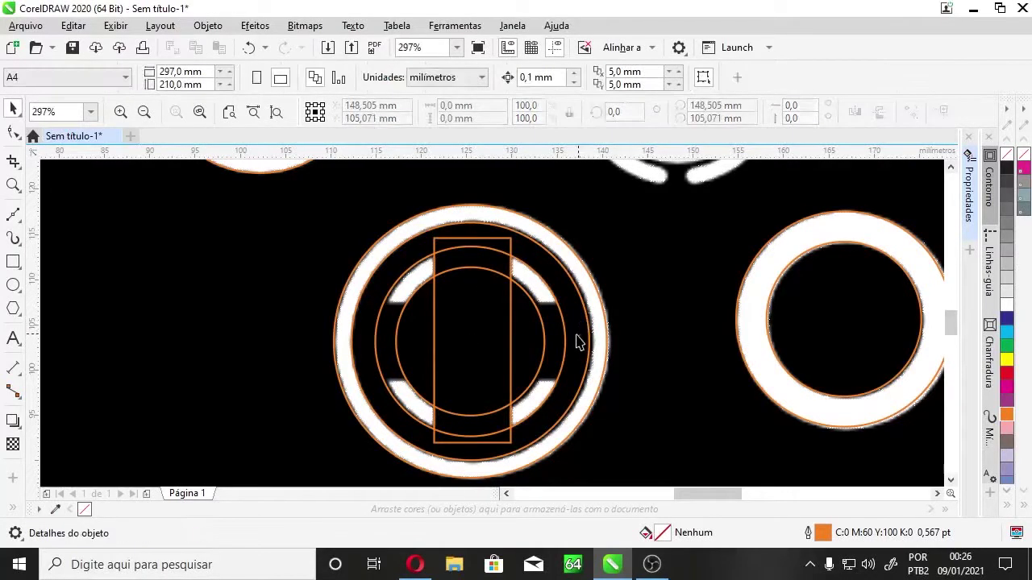
click(476, 312)
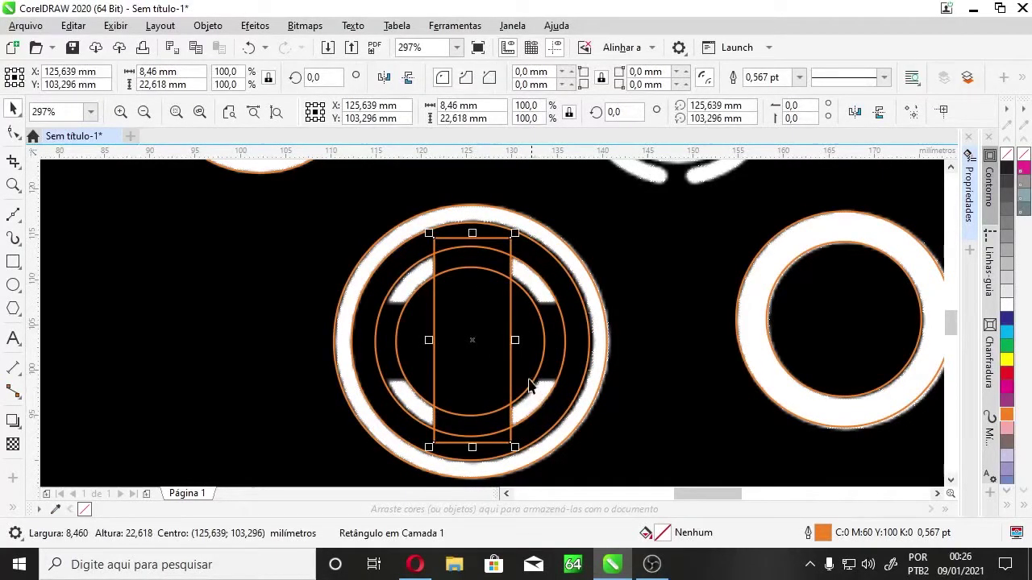
click(474, 315)
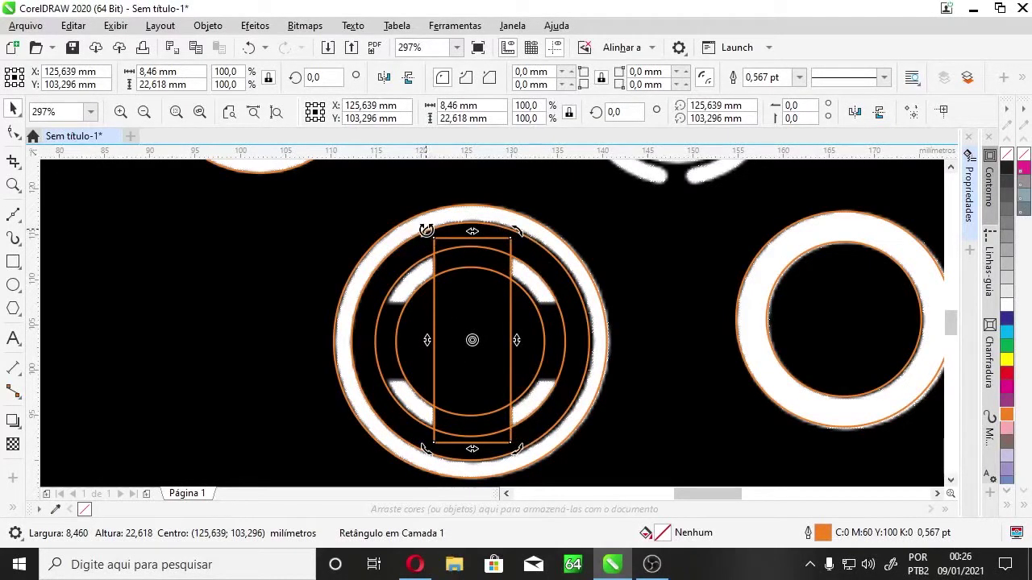
- Try to rotate a copy of the vertical rectangle into a horizontal position, and undo the attempts
drag(426, 231, 548, 250)
key(ctrl+z)
drag(426, 231, 385, 288)
drag(380, 297, 401, 362)
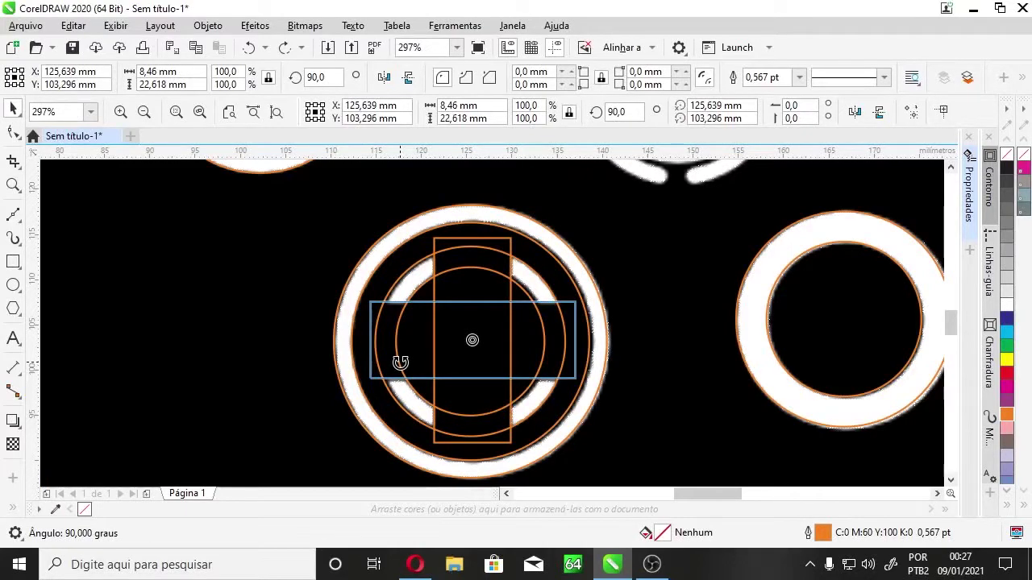
drag(401, 362, 401, 367)
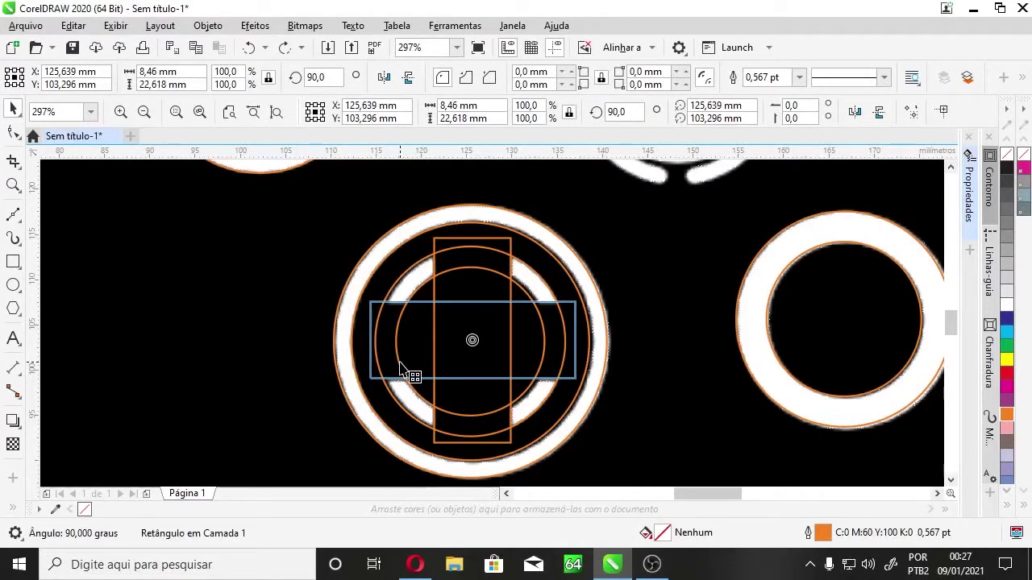
drag(400, 363, 400, 362)
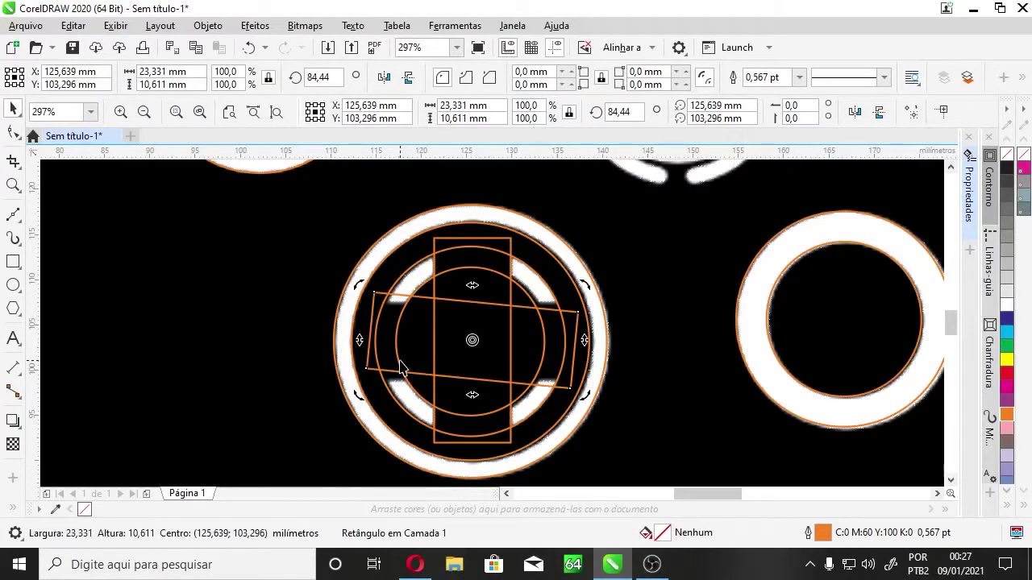
key(ctrl+z)
- Place a copy of the vertical rectangle rotated 90 degrees about its centre to form a cross, then deselect
drag(425, 230, 383, 377)
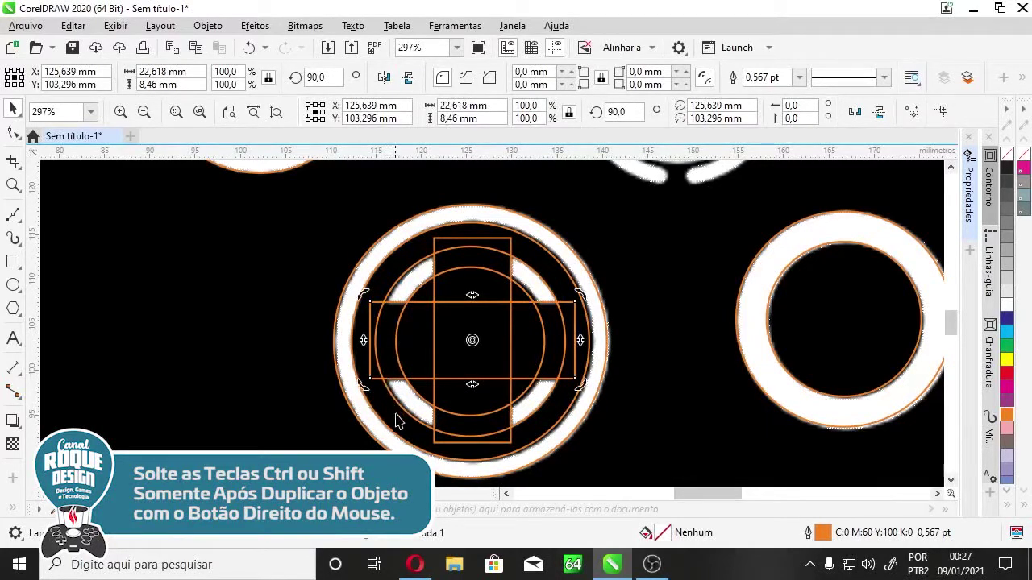
click(546, 262)
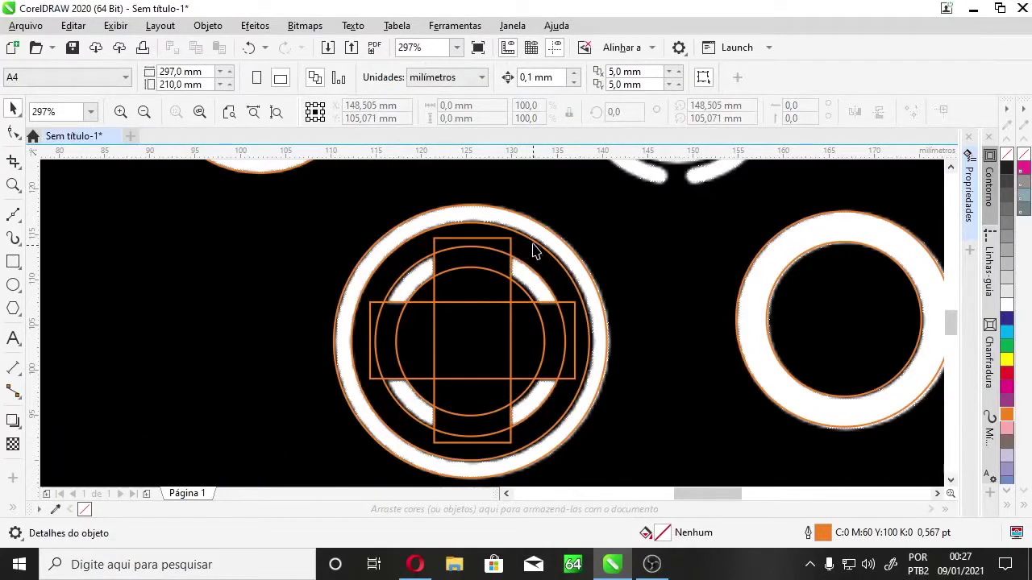
- Move the combined D-pad circles aside and undo the move
drag(536, 249, 712, 214)
key(ctrl+z)
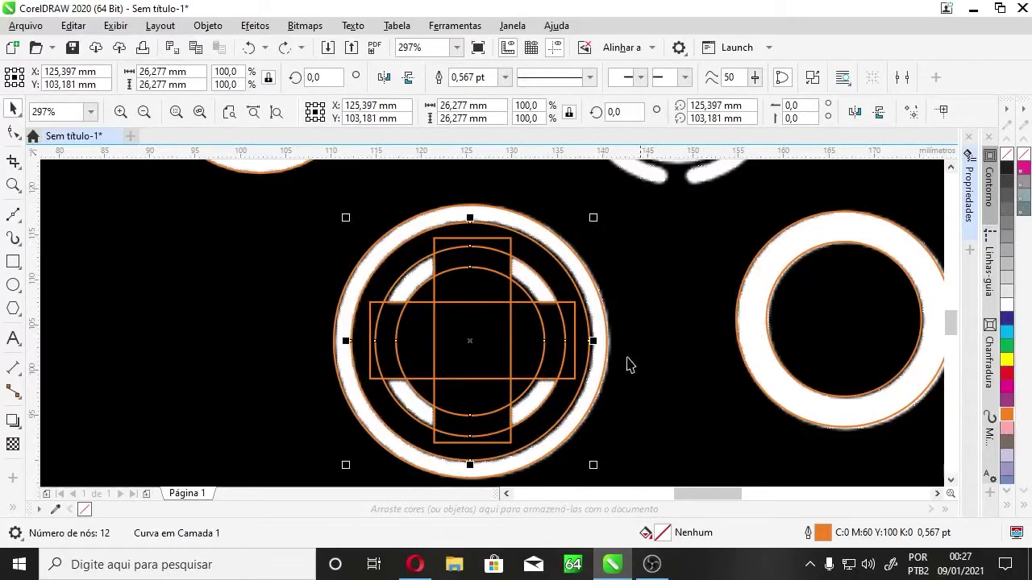
click(424, 304)
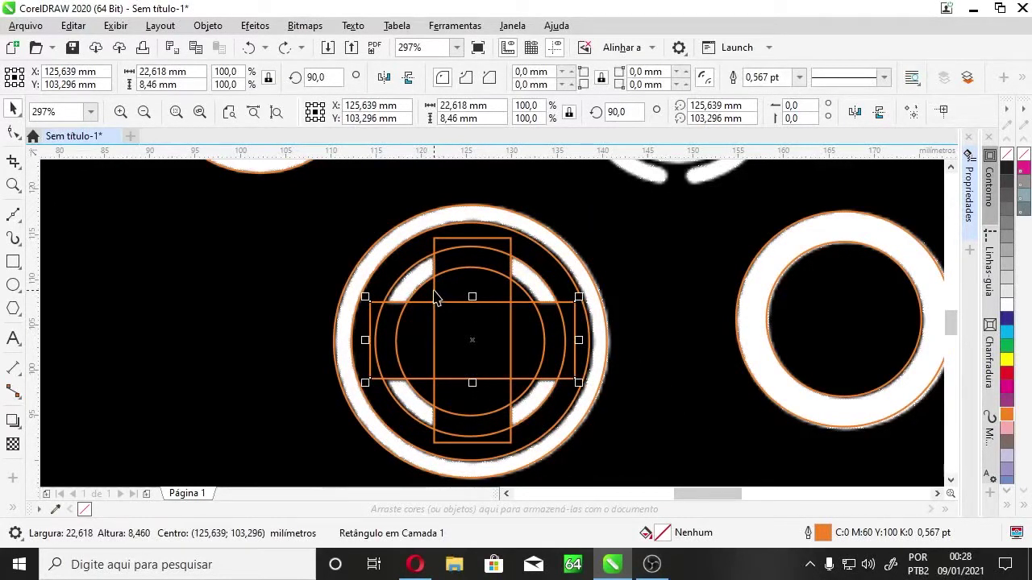
shift+click(436, 300)
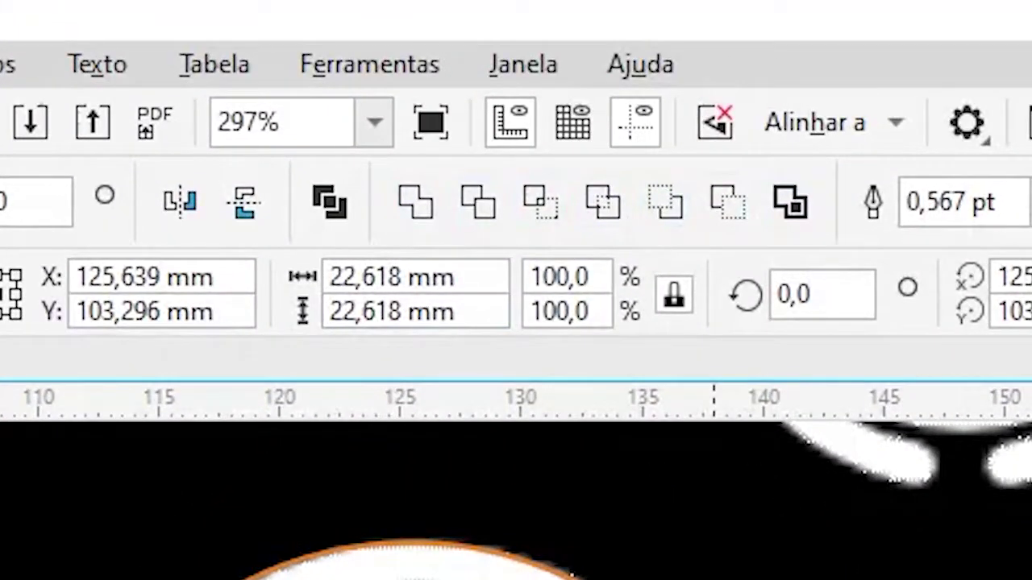
click(566, 502)
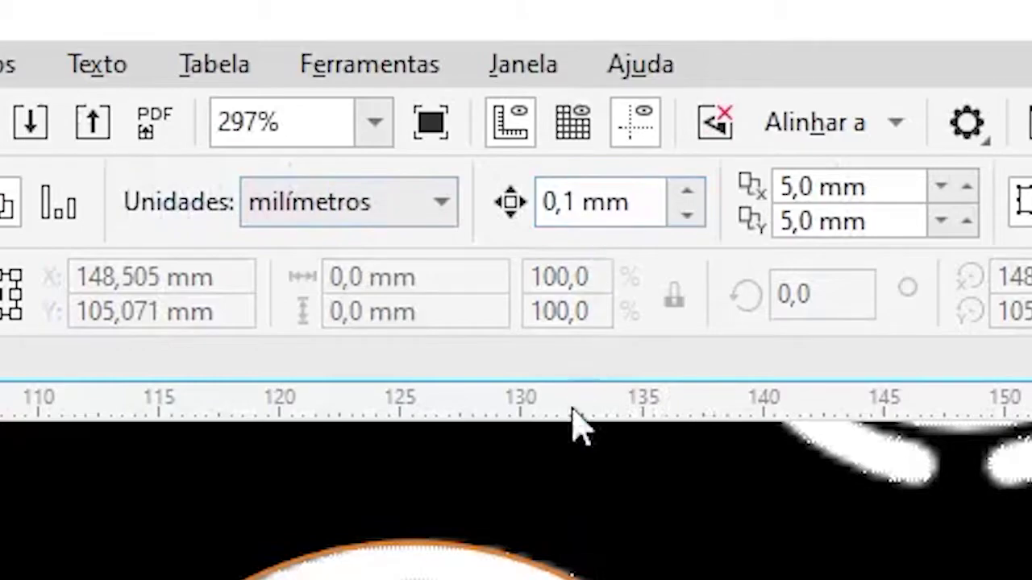
click(203, 578)
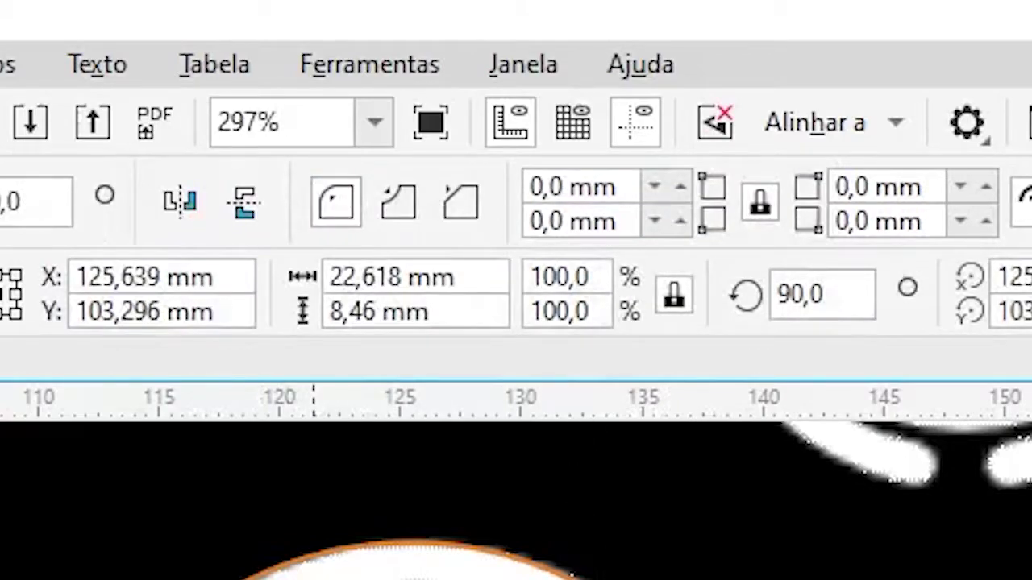
shift+click(323, 578)
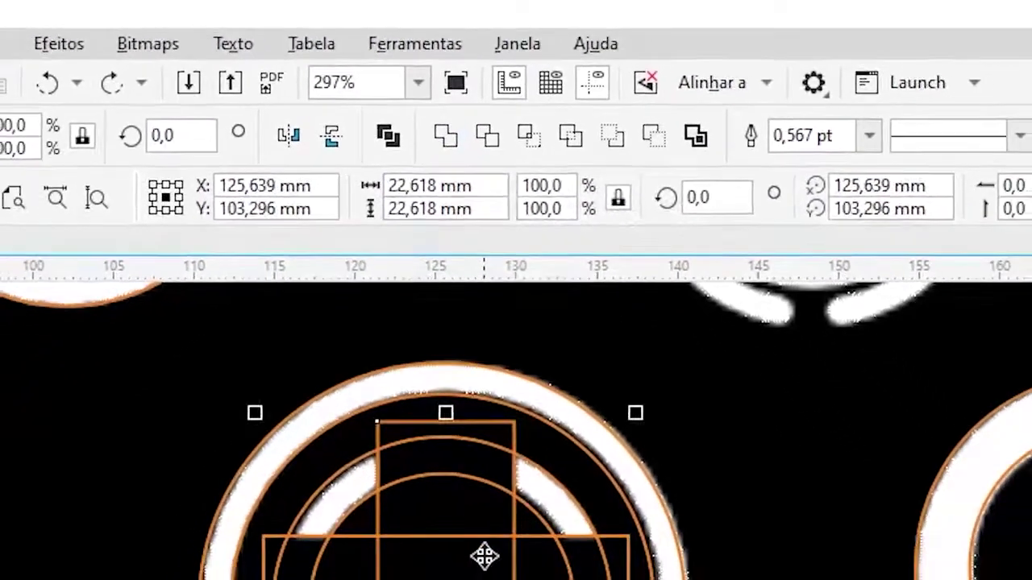
key(Escape)
- Weld the vertical and horizontal D-pad rectangles into a single cross outline, then deselect it
click(424, 547)
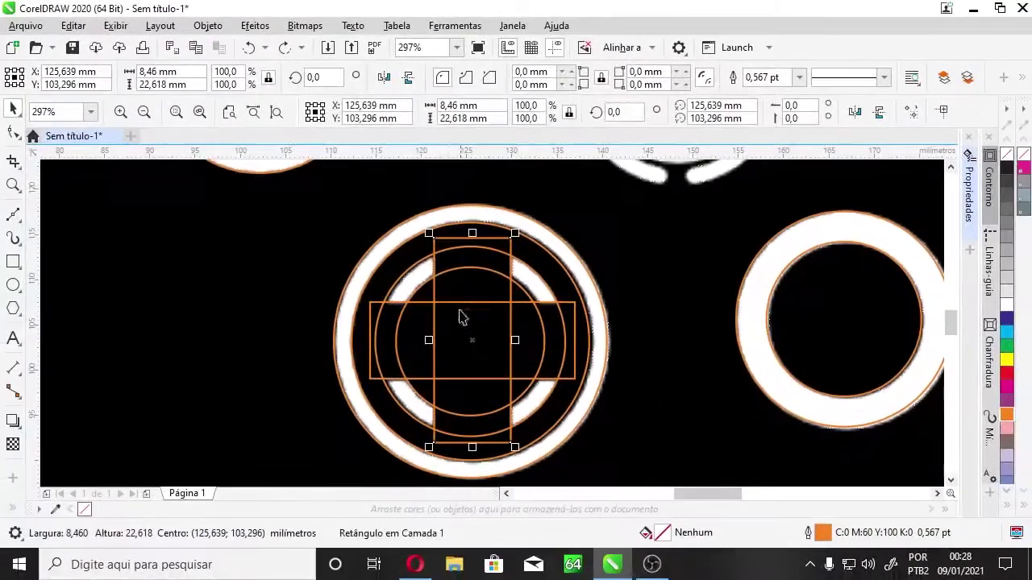
shift+click(420, 319)
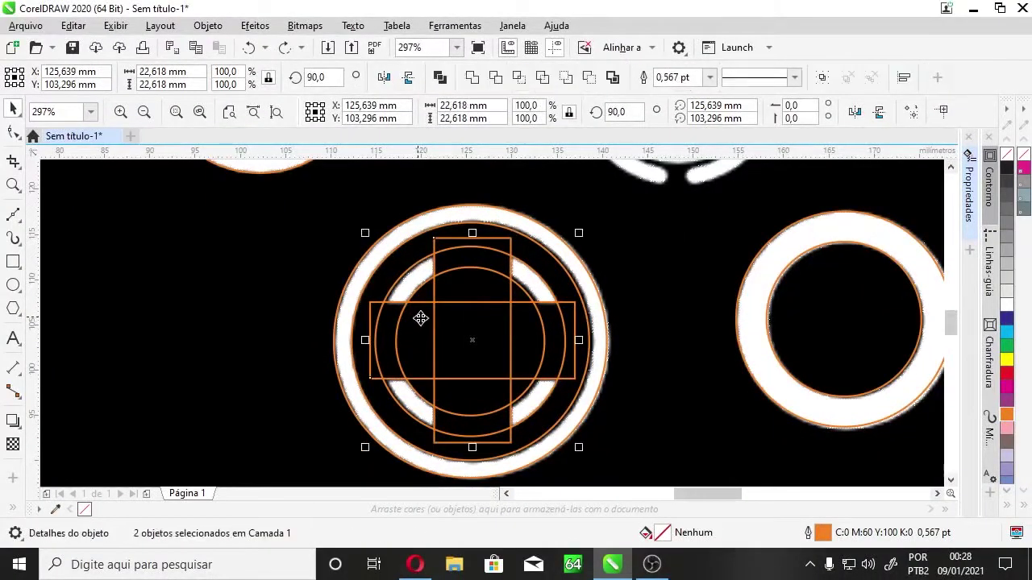
click(473, 79)
click(640, 427)
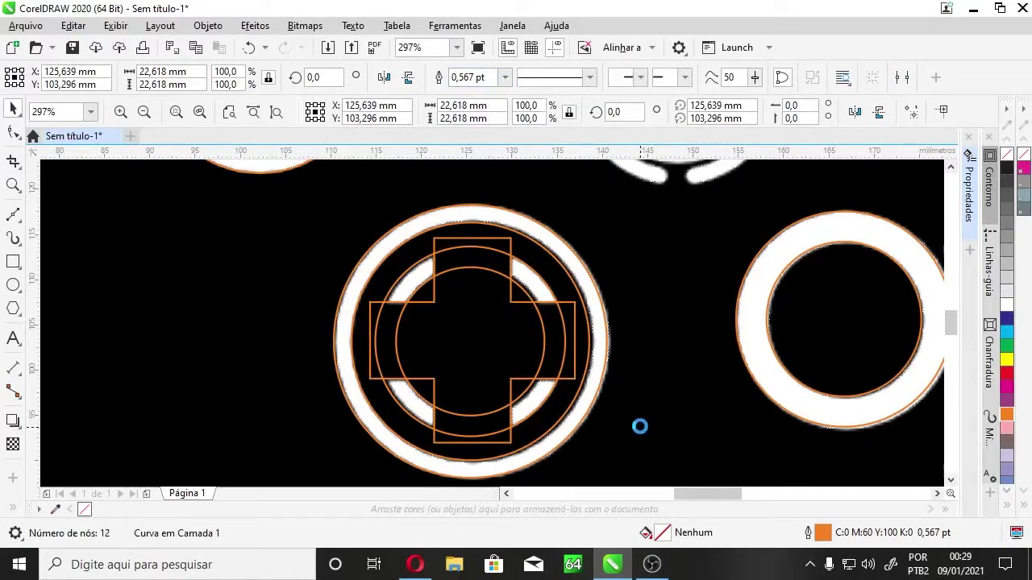
- Weld the cross with the combined D-pad circles so only four arc segments remain inside the outer circle
click(468, 322)
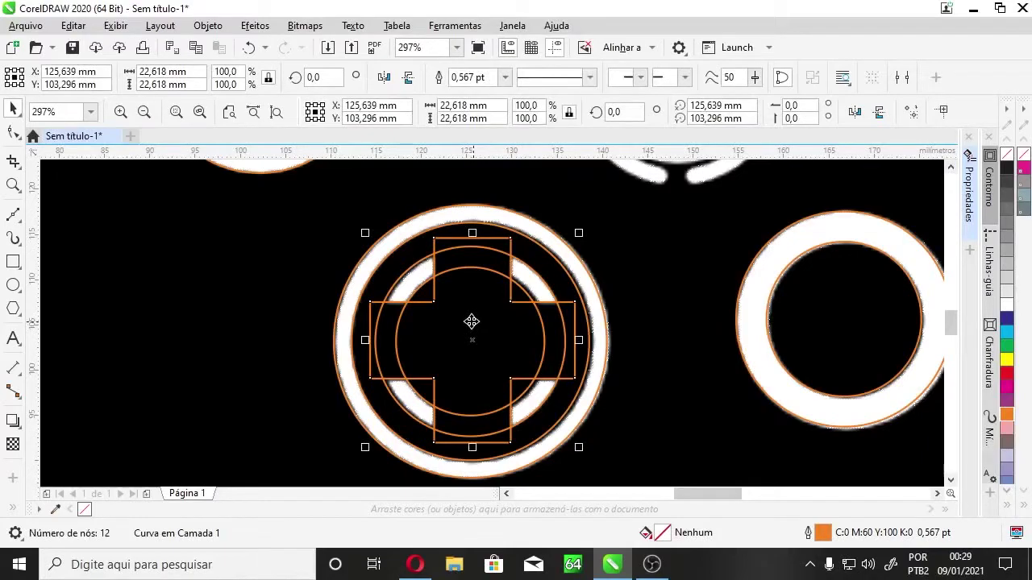
shift+click(412, 272)
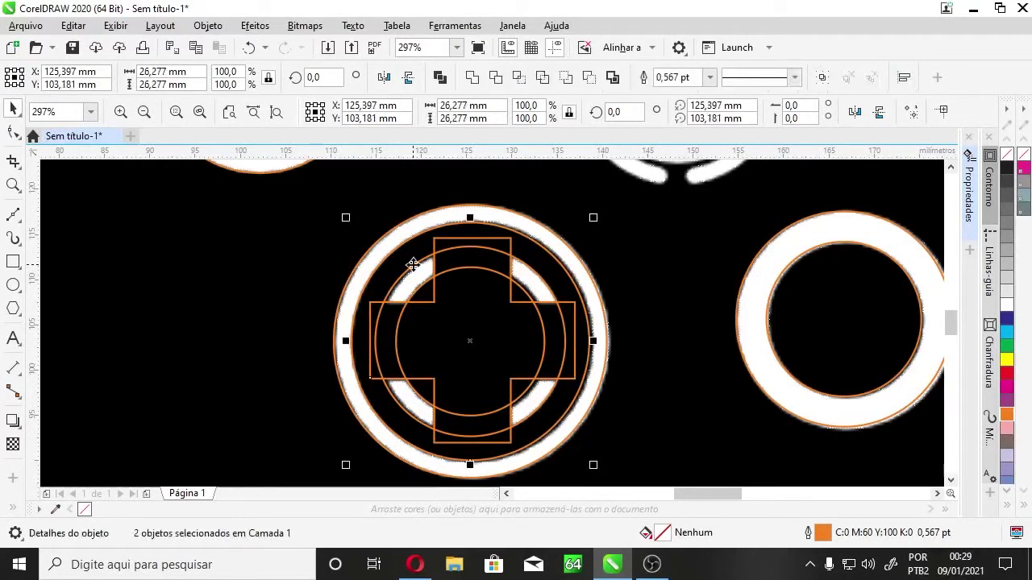
drag(411, 265, 225, 247)
key(ctrl+z)
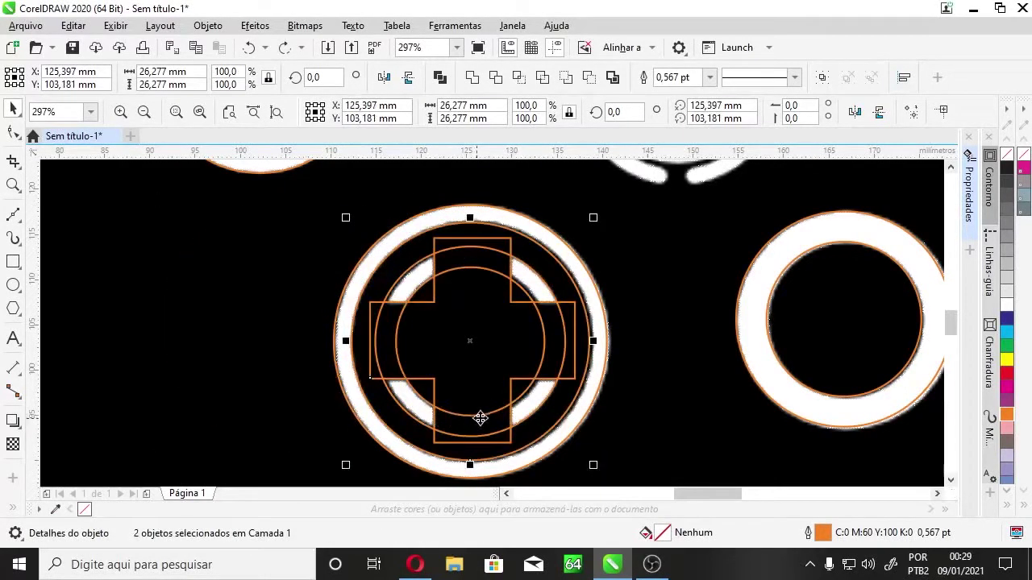
click(473, 77)
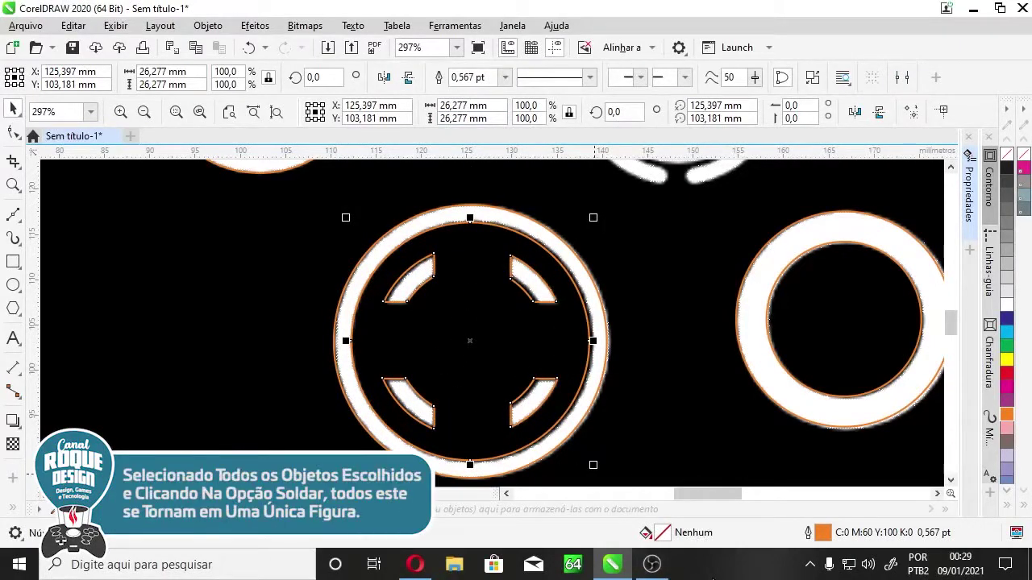
- Place a copy of a face-button circle, about 13.9 mm in diameter, centred on the Xbox logo
key(z)
right_click(601, 370)
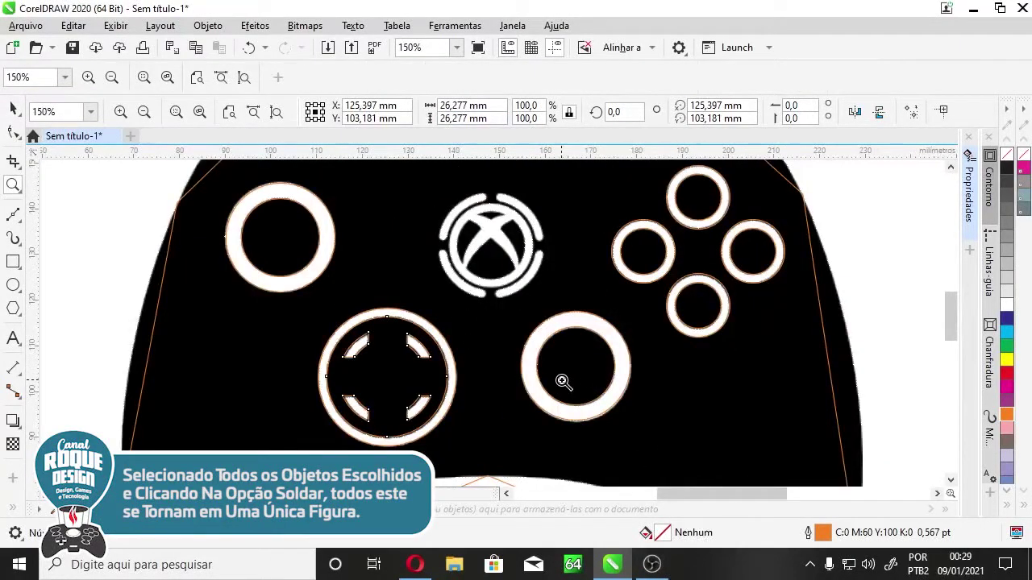
click(13, 107)
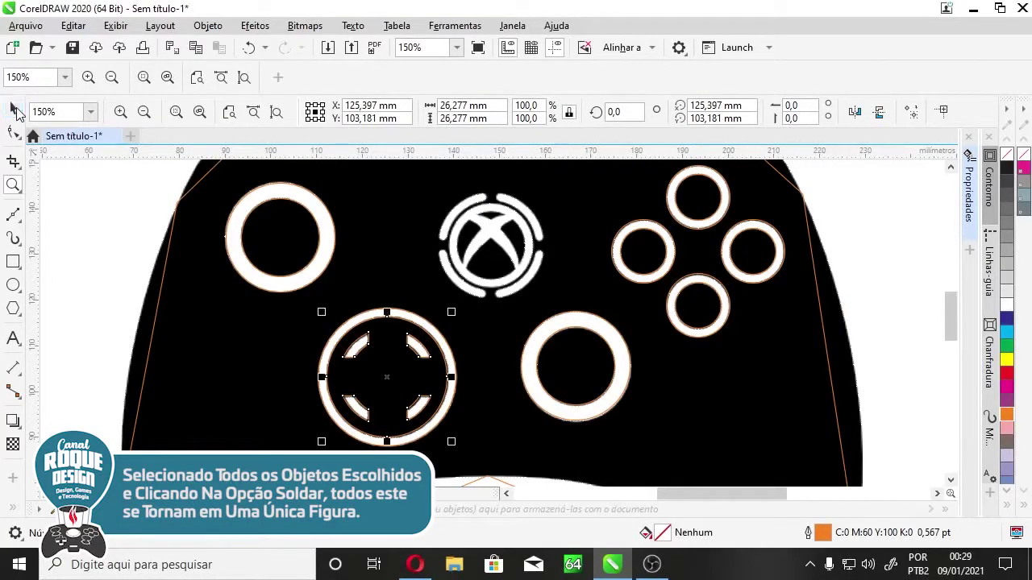
key(Escape)
key(z)
drag(398, 172, 604, 335)
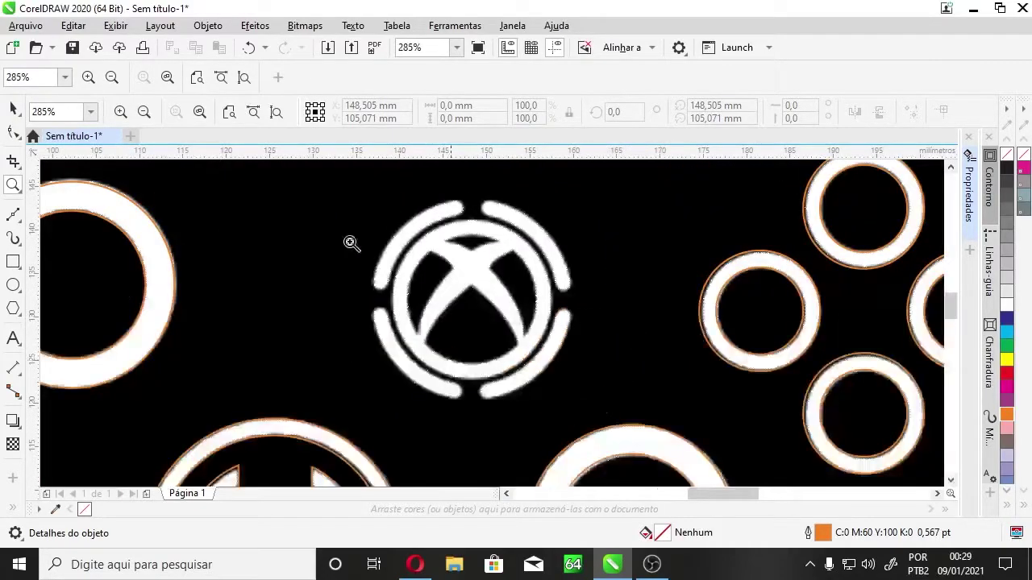
click(14, 109)
drag(738, 270, 461, 250)
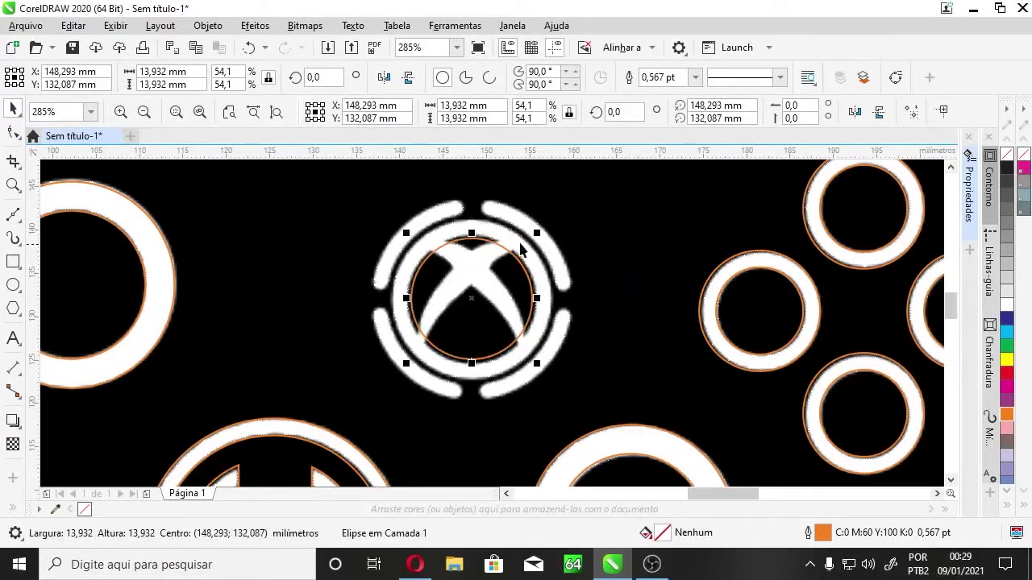
- Fit the circle to the inner edge of the Xbox logo's ring and add a copy scaled to about 18.1 mm on the outer edge
drag(538, 234, 557, 211)
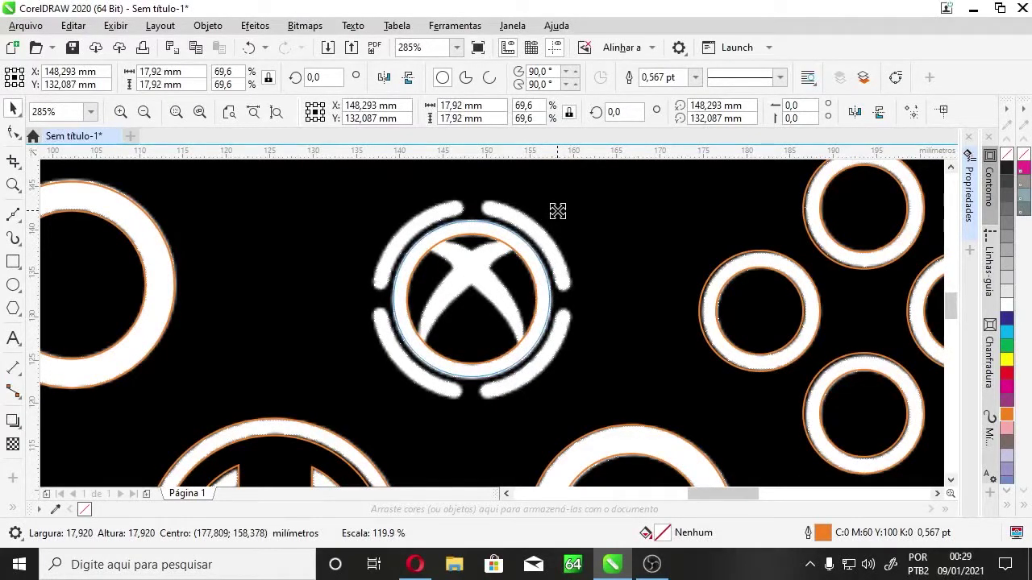
drag(557, 210, 560, 206)
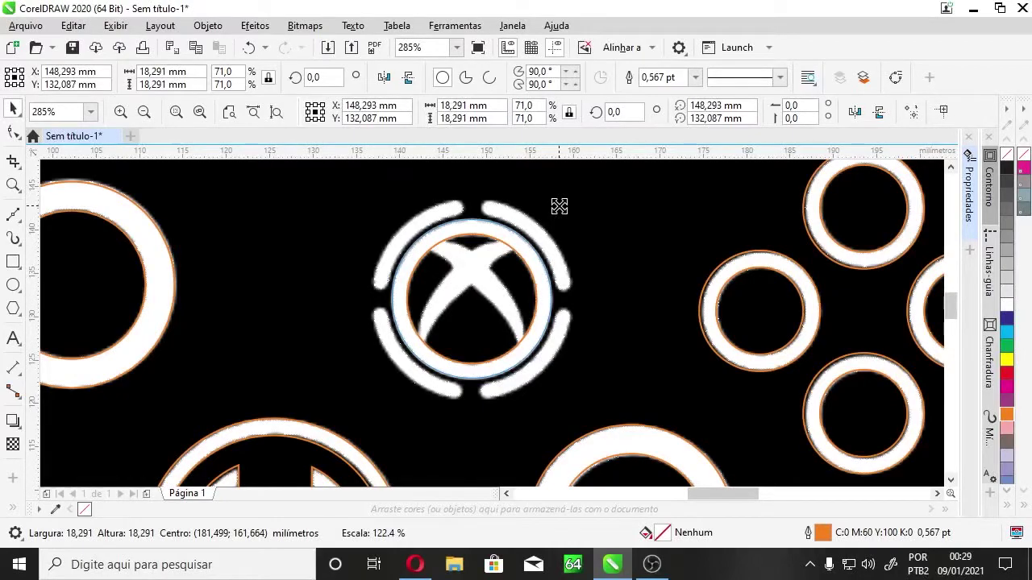
drag(560, 206, 561, 240)
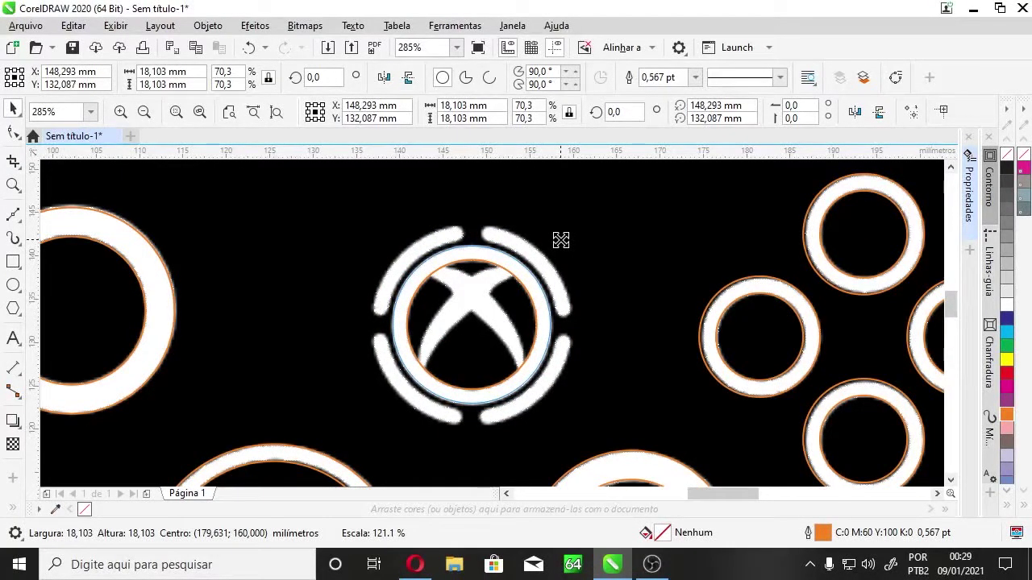
mouse_move(561, 240)
mouse_down()
mouse_move(558, 251)
mouse_move(564, 240)
mouse_up()
right_click(563, 240)
drag(563, 241, 564, 241)
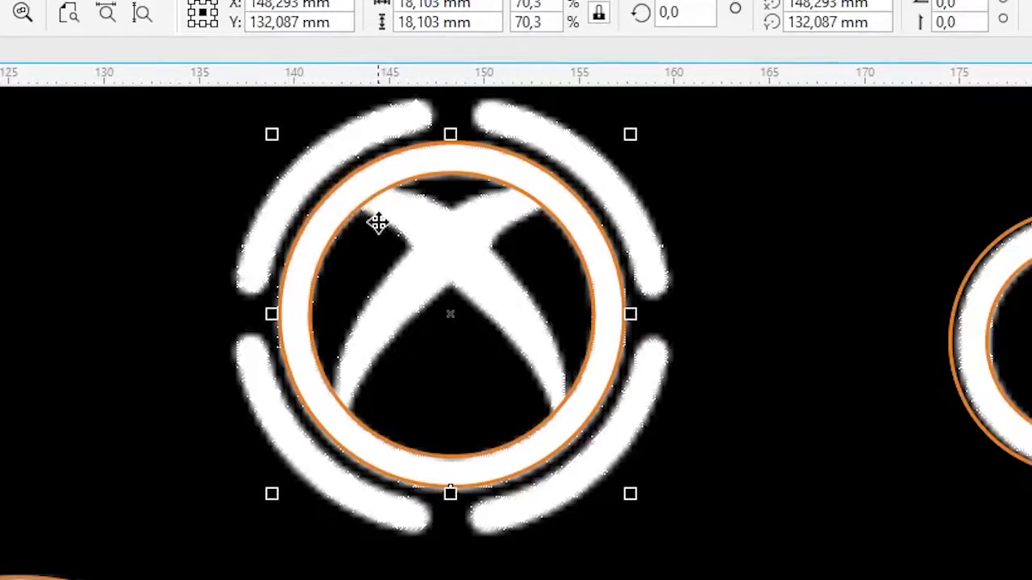
- Scale a concentric copy of the logo's outer ring circle to about 21.5 mm, running along the four outer arc segments
click(379, 191)
click(359, 165)
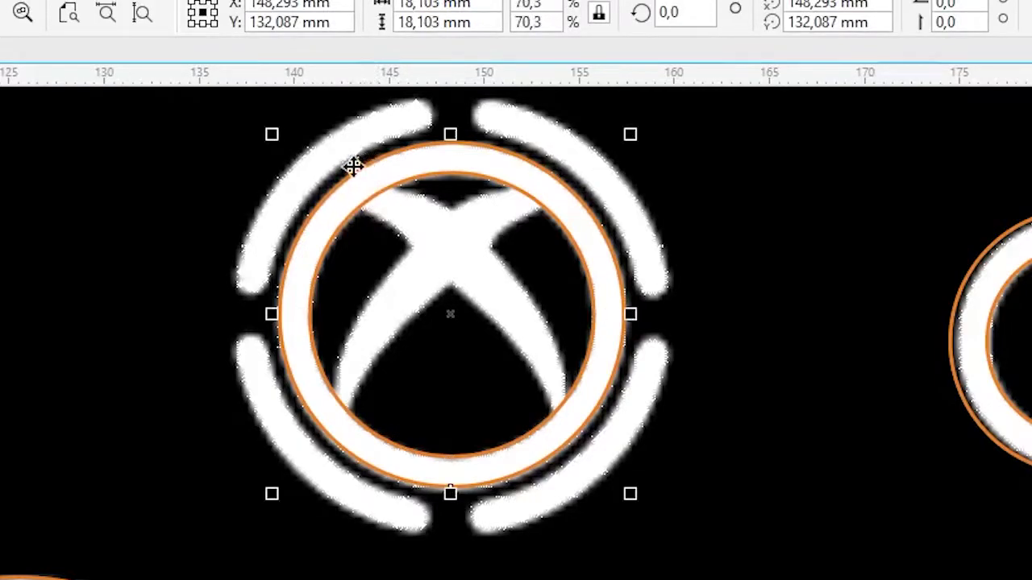
drag(275, 137, 240, 125)
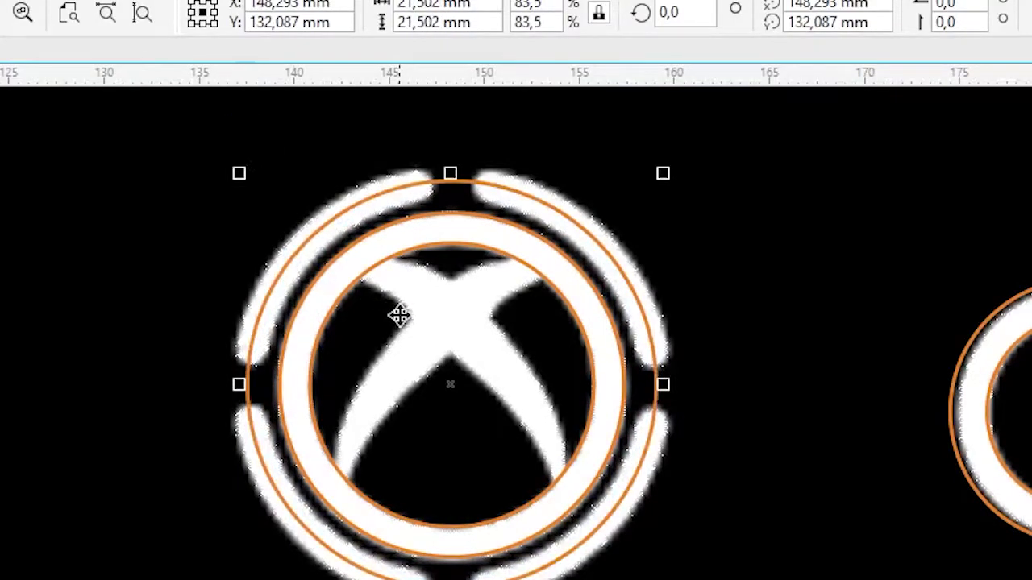
- Use the Shape tool to open the 21.5 mm circle into an arc from about 170° to 270°, trying the pie form too
scroll(516, 332, down, 2)
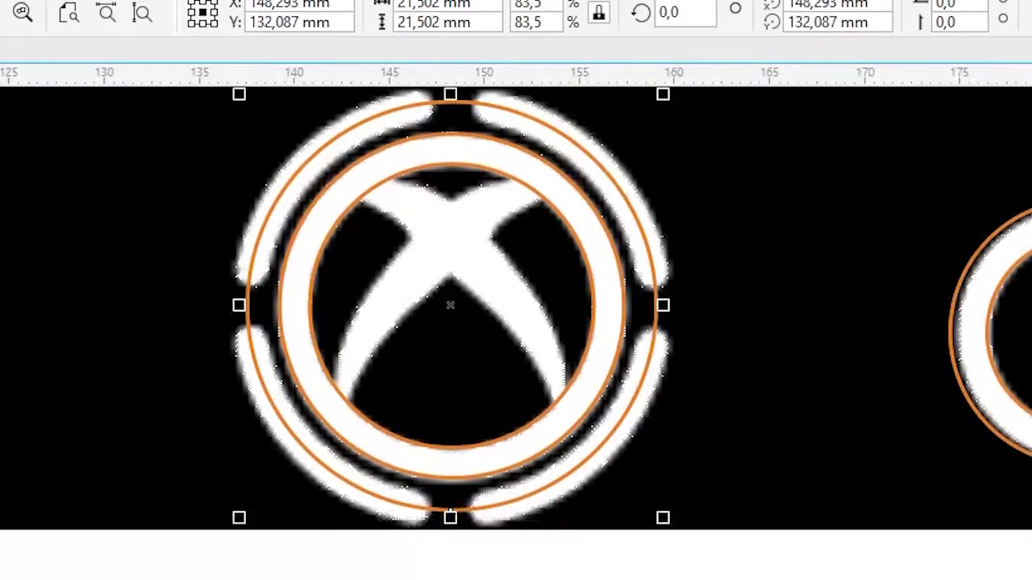
scroll(516, 332, up, 1)
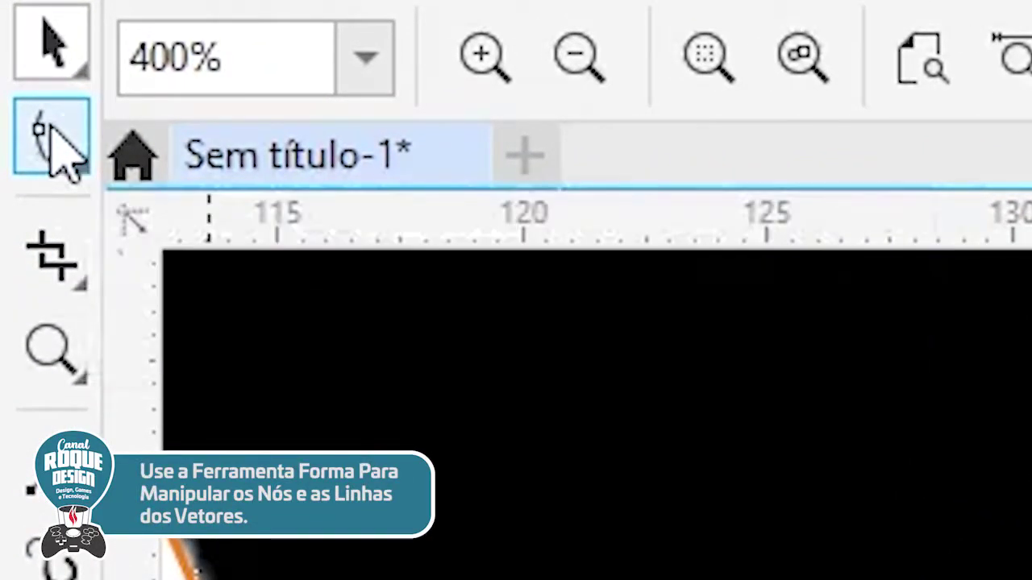
click(63, 151)
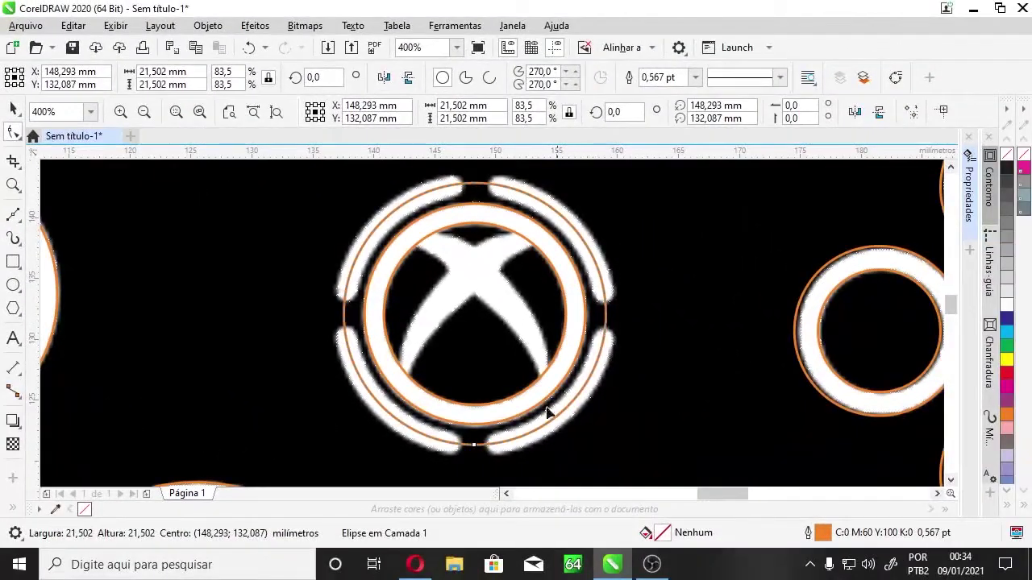
mouse_move(474, 445)
mouse_down()
mouse_move(470, 473)
mouse_move(446, 461)
mouse_move(427, 445)
mouse_move(427, 413)
mouse_move(467, 454)
mouse_move(487, 457)
mouse_up()
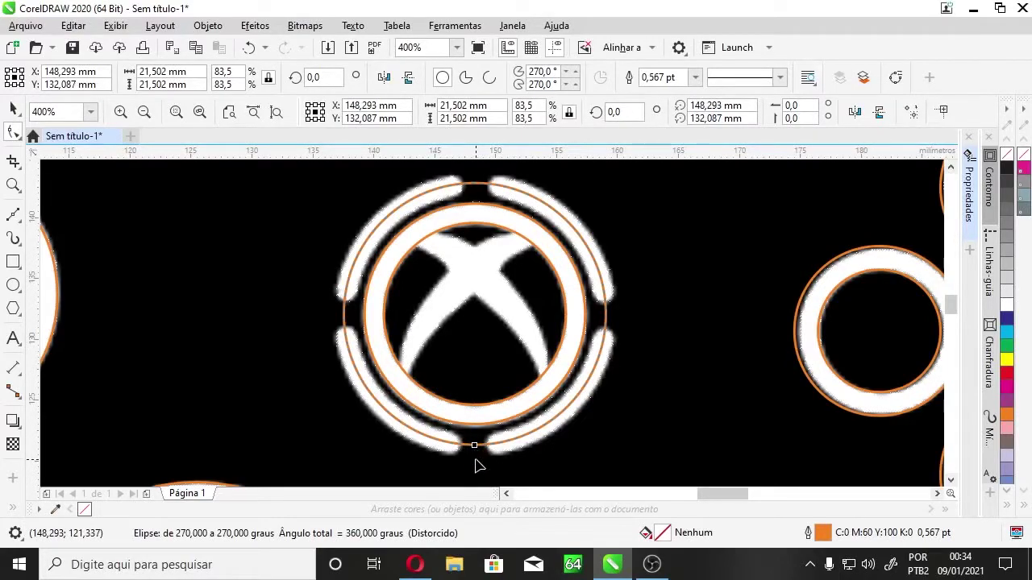
drag(476, 466, 215, 277)
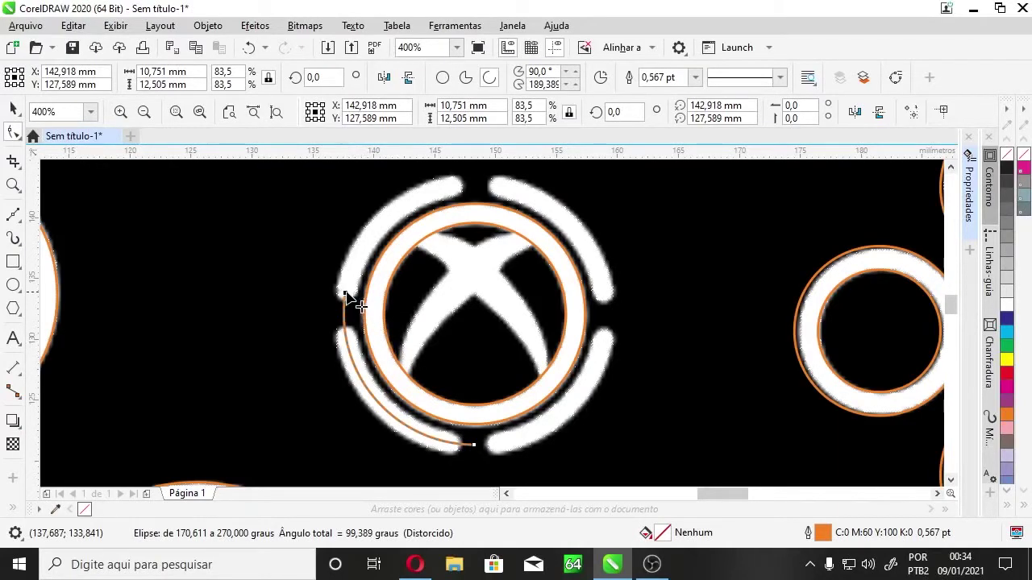
drag(345, 294, 389, 315)
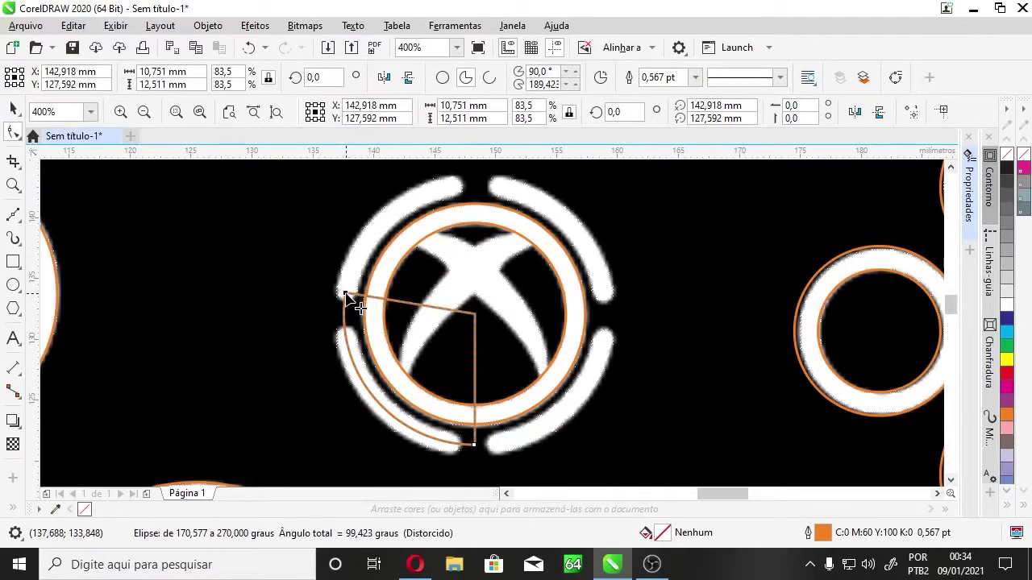
drag(345, 295, 207, 274)
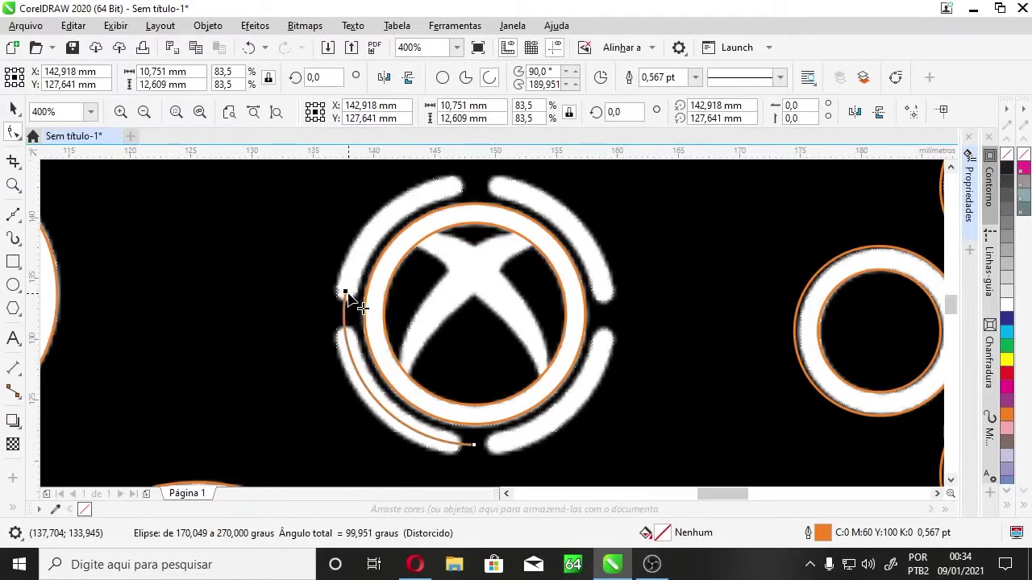
- Shorten both ends of the arc to span about 190° to 259°, matching the logo's lower-left segment
drag(347, 293, 316, 348)
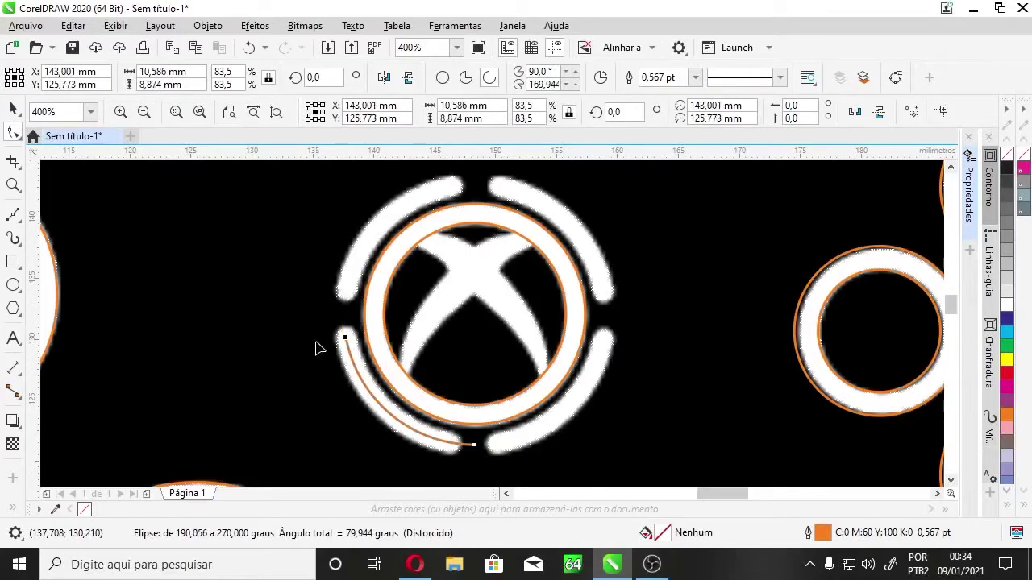
drag(478, 451, 446, 460)
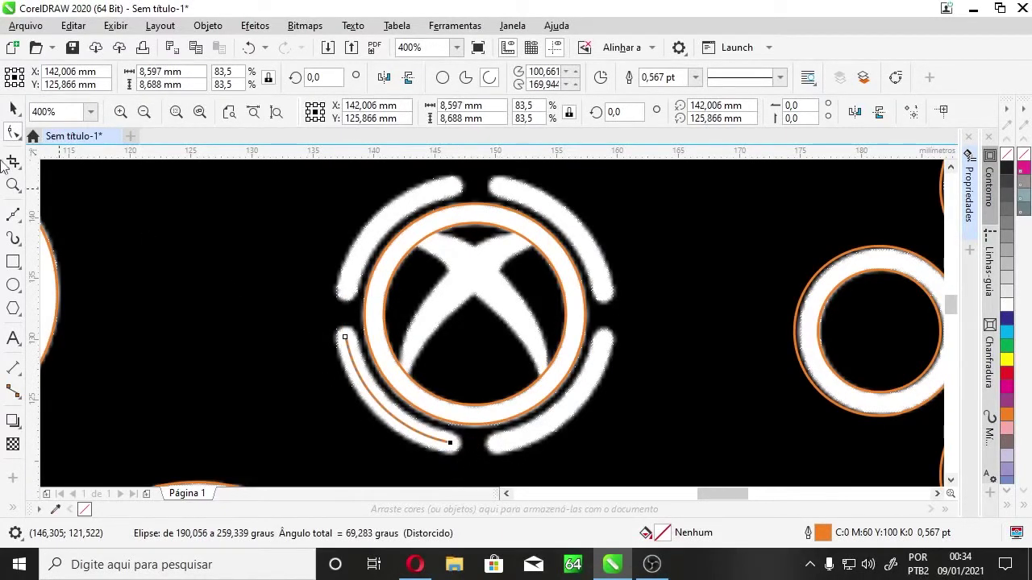
- Place the lower-left arc's rotation centre at the centre of the logo's ring circles
click(13, 109)
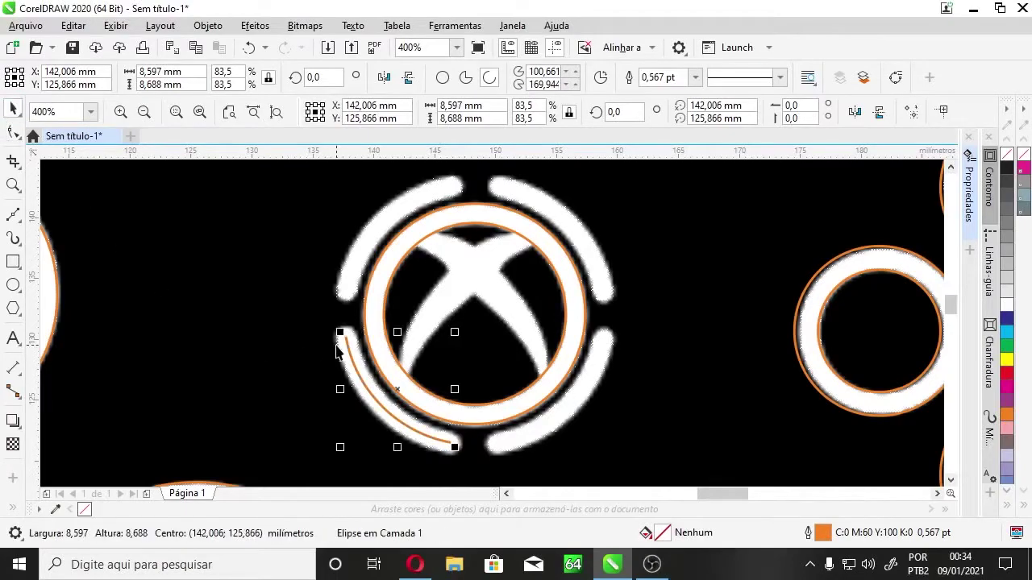
click(382, 407)
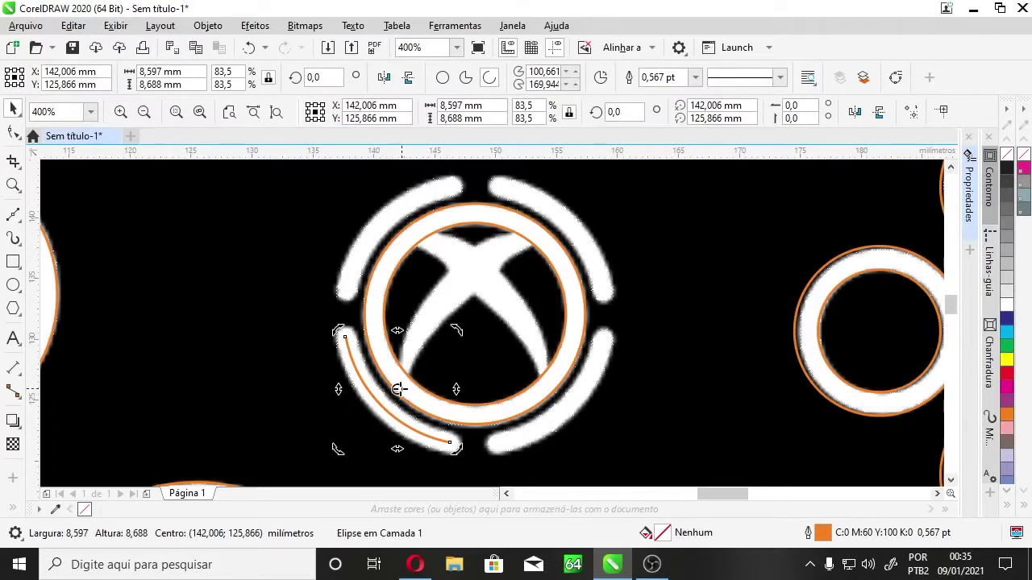
drag(395, 390, 473, 309)
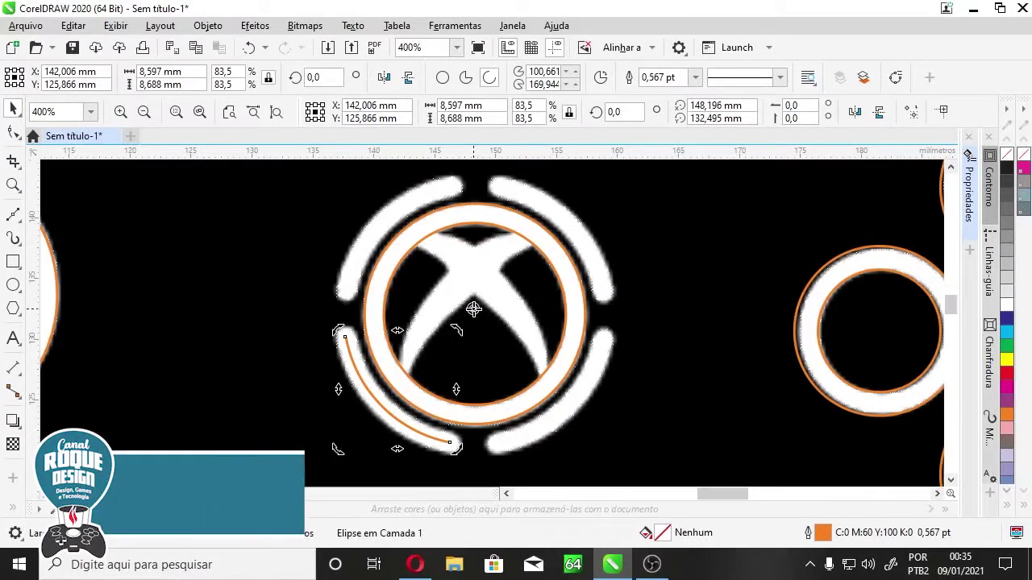
key(ctrl+z)
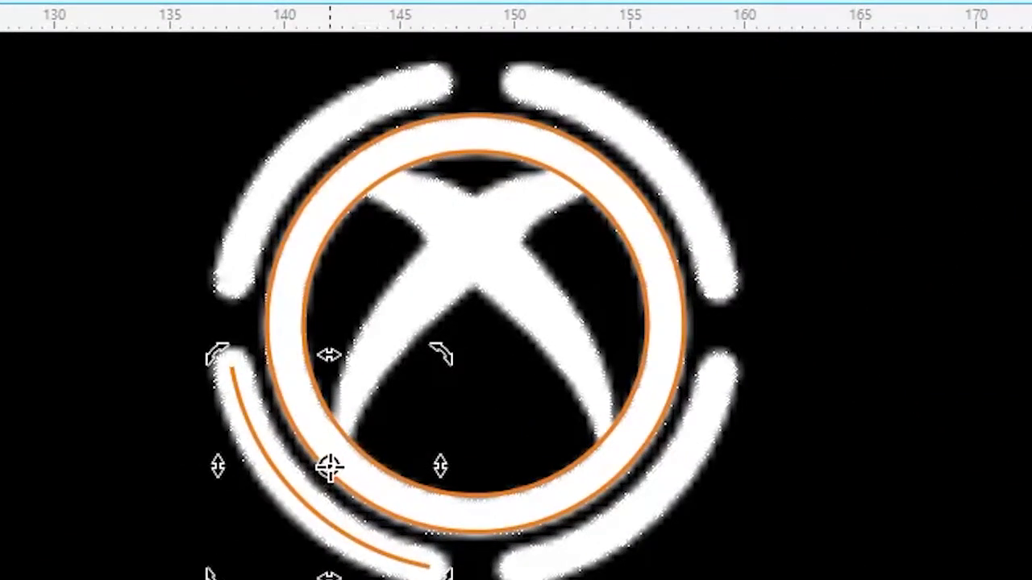
mouse_move(329, 466)
mouse_down()
mouse_move(396, 387)
mouse_move(478, 320)
mouse_up()
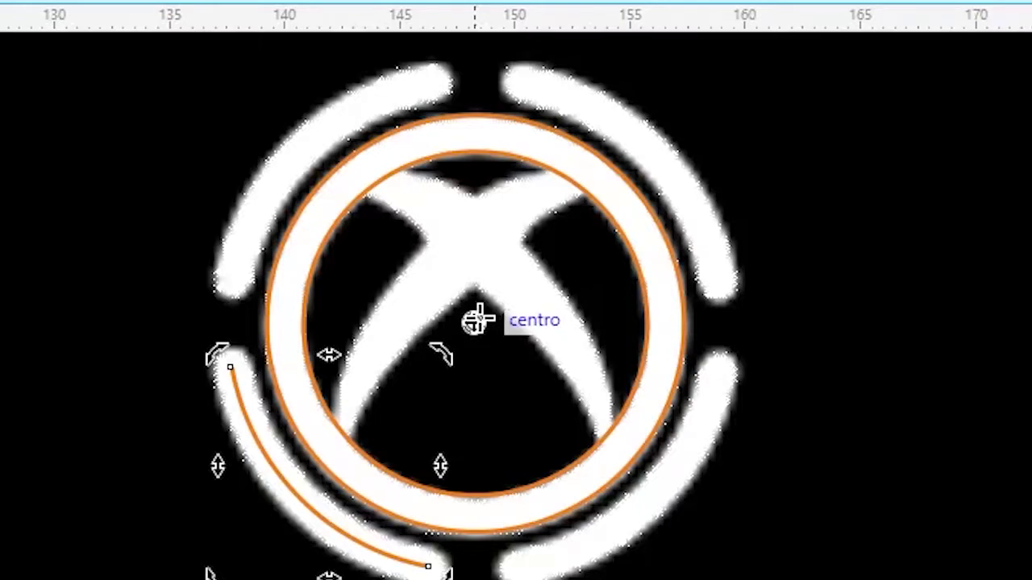
drag(478, 320, 476, 319)
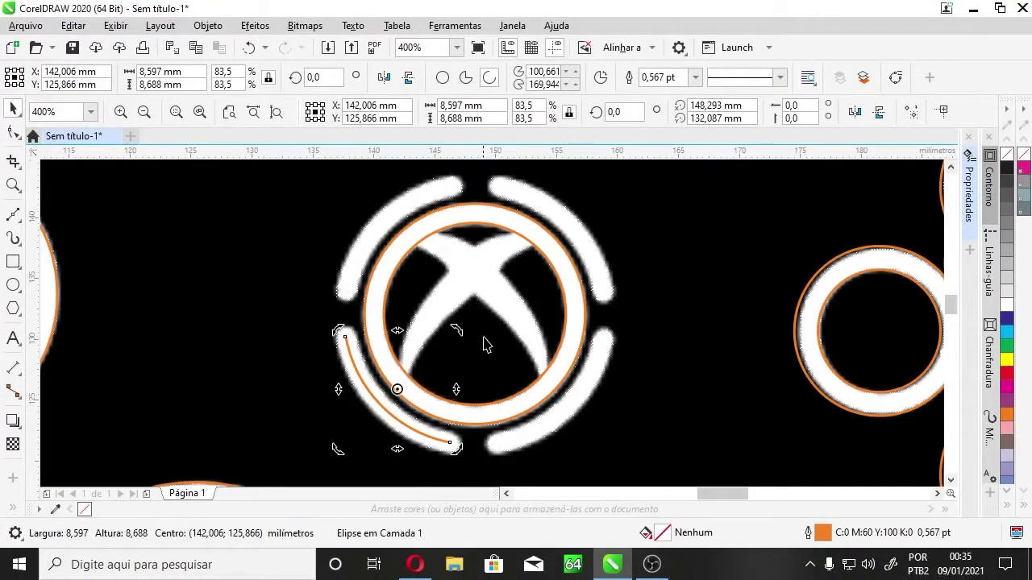
drag(456, 330, 482, 416)
key(ctrl+z)
drag(397, 389, 472, 312)
drag(340, 332, 462, 216)
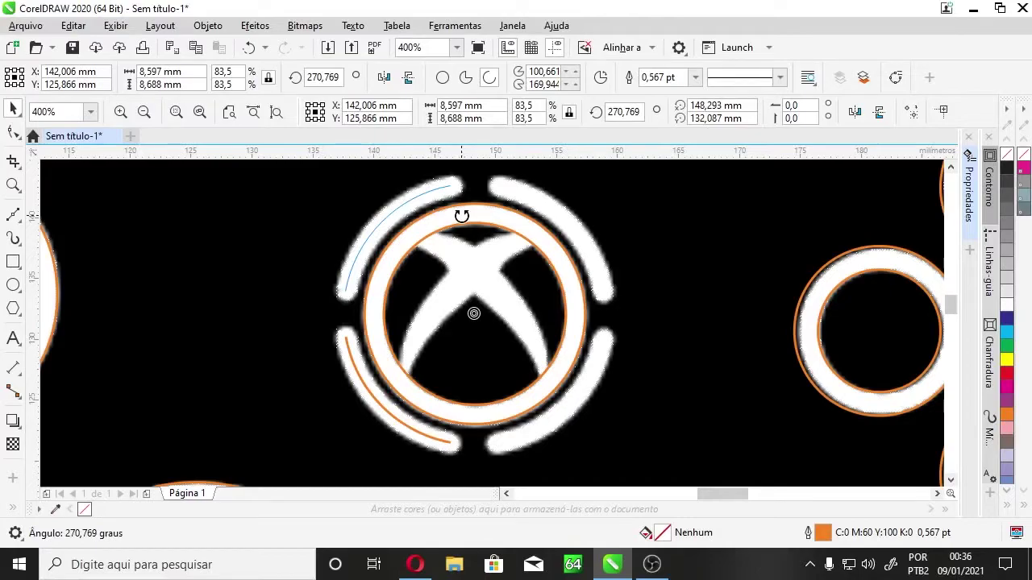
drag(461, 216, 461, 220)
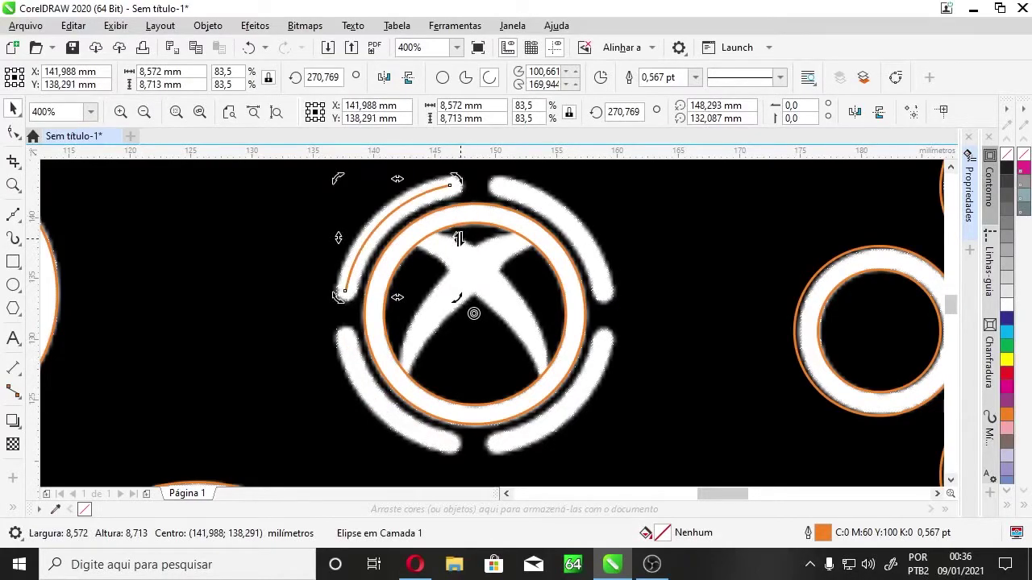
drag(467, 180, 636, 300)
key(ctrl+z)
key(ctrl+z)
- Rotate three copies of the arc about the logo's centre to about 270.5°, 179.5° and 89°, covering the other outer segments
drag(339, 329, 465, 236)
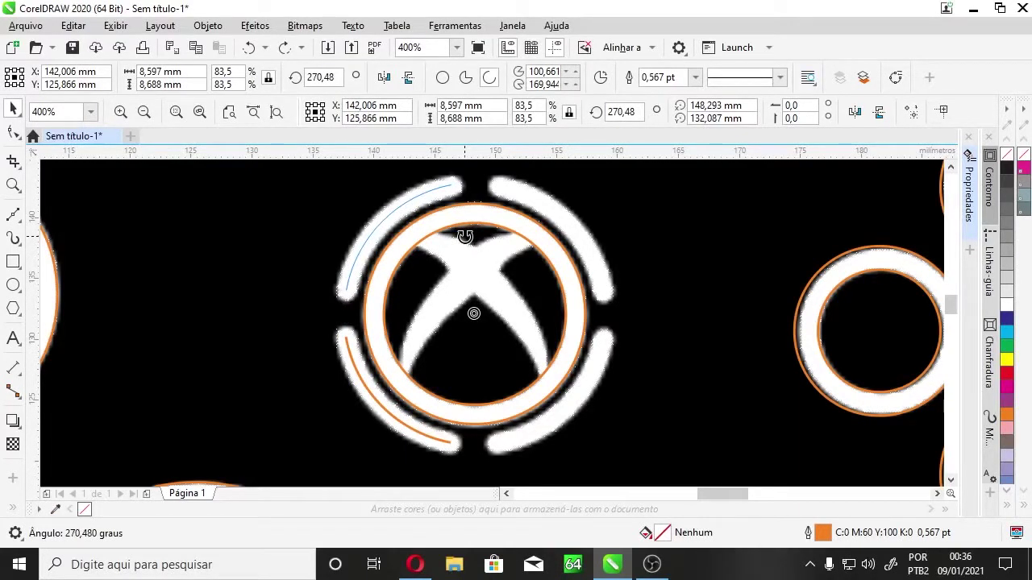
drag(465, 237, 465, 240)
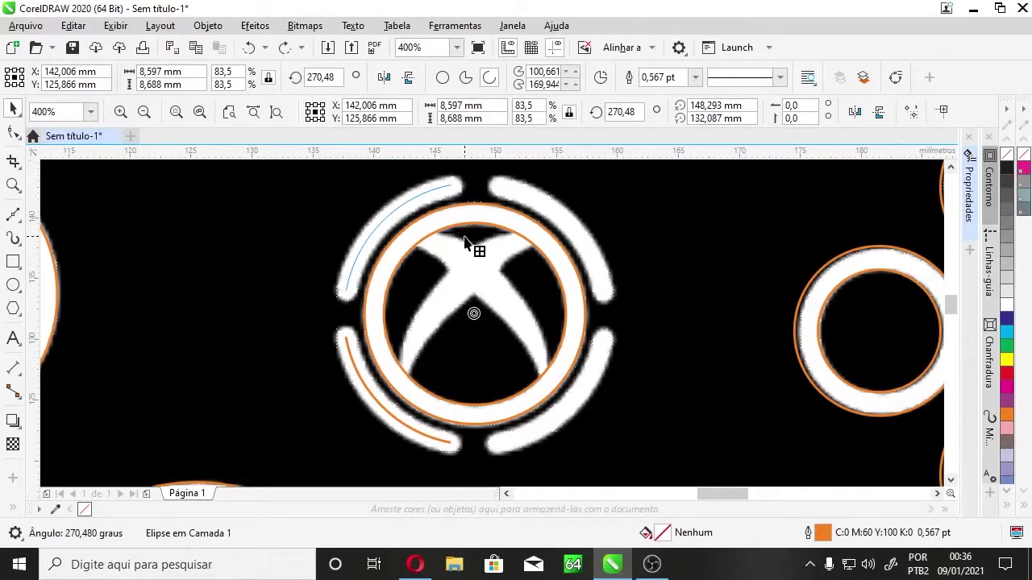
drag(459, 180, 492, 490)
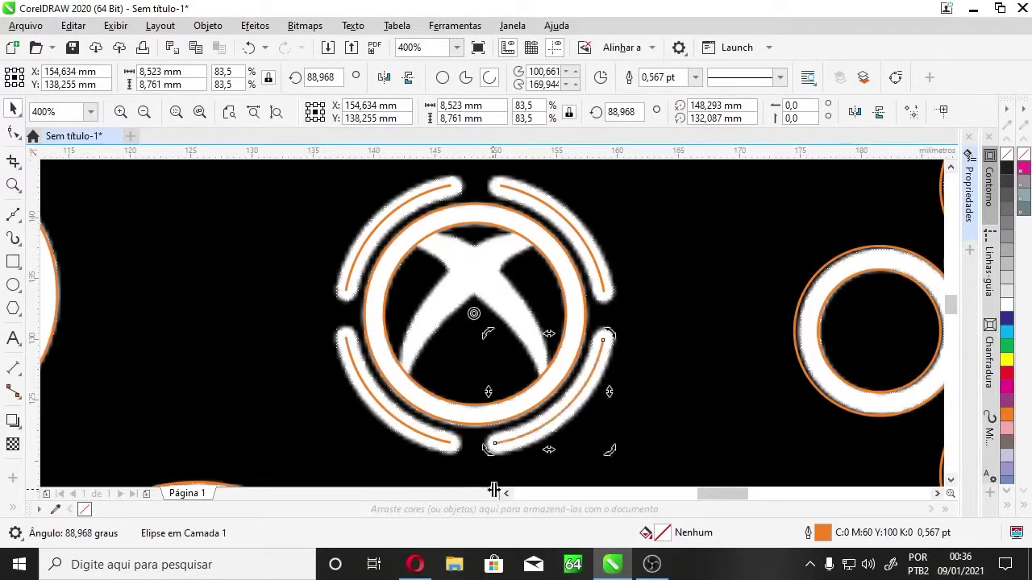
- Combine the four outer arcs of the Xbox logo into a single curve
shift+click(379, 407)
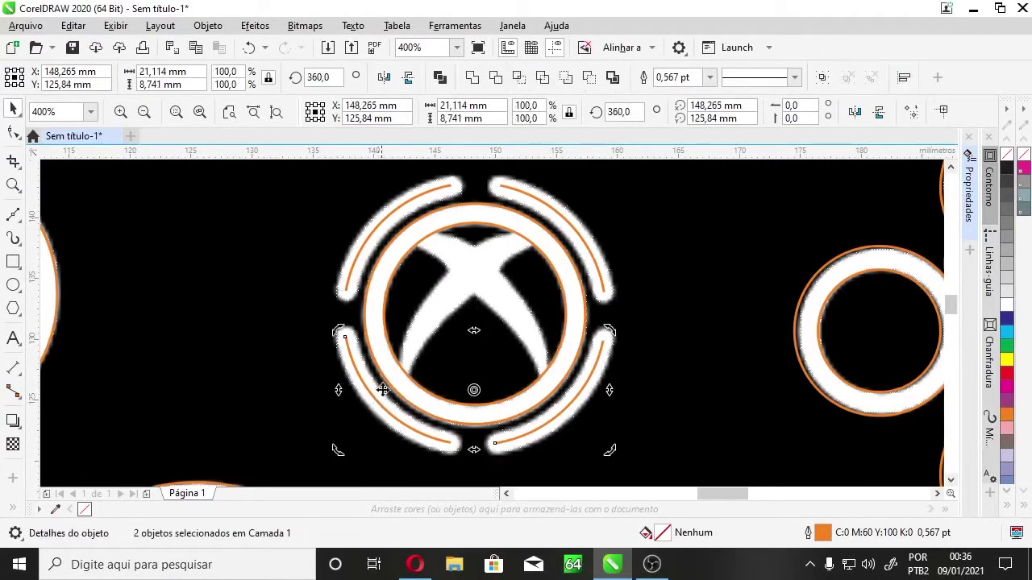
shift+click(379, 226)
shift+click(524, 192)
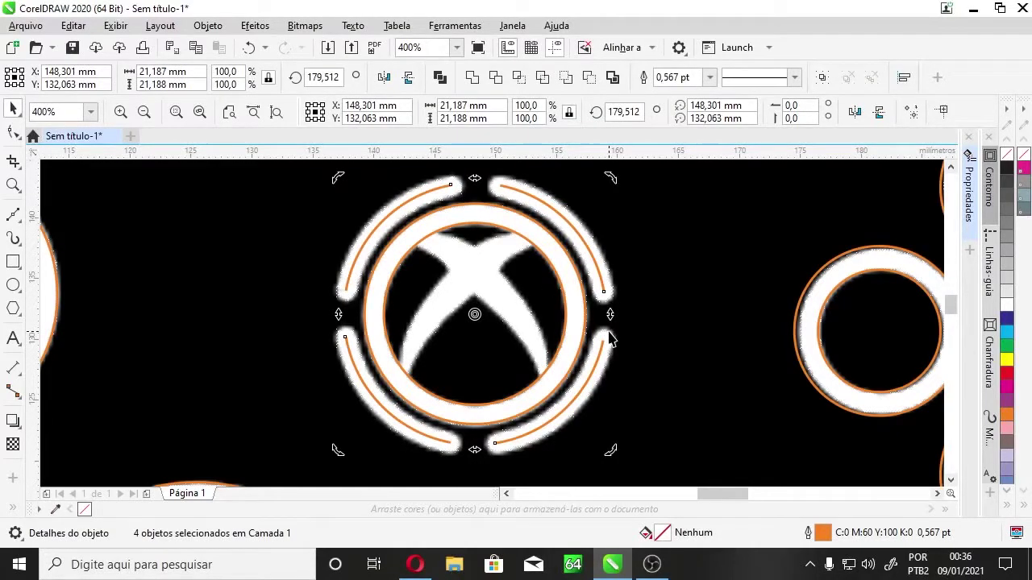
key(ctrl+l)
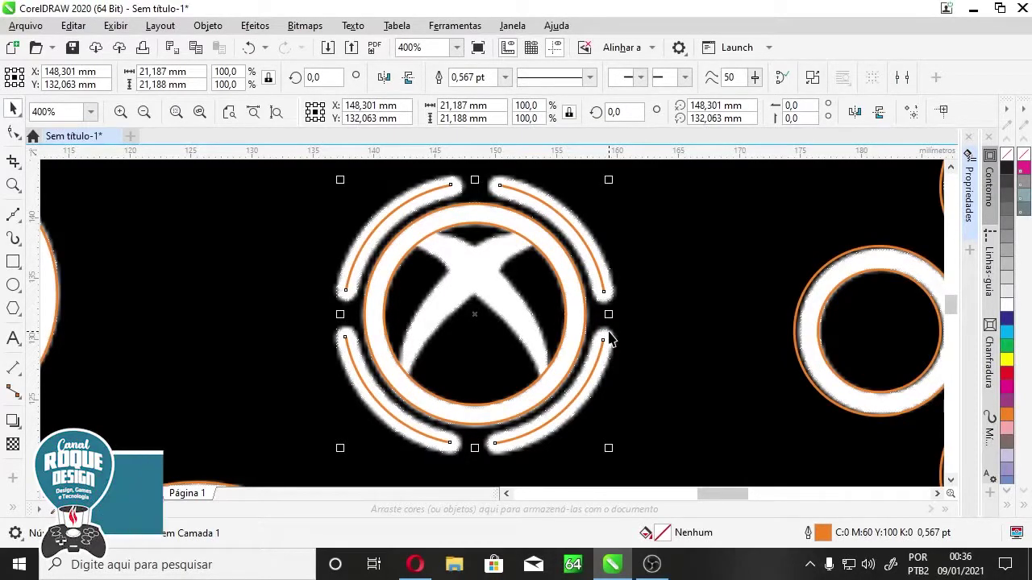
- Set the combined arcs' outline width to 5 points with rounded corners and round line caps
key(F12)
drag(404, 151, 653, 97)
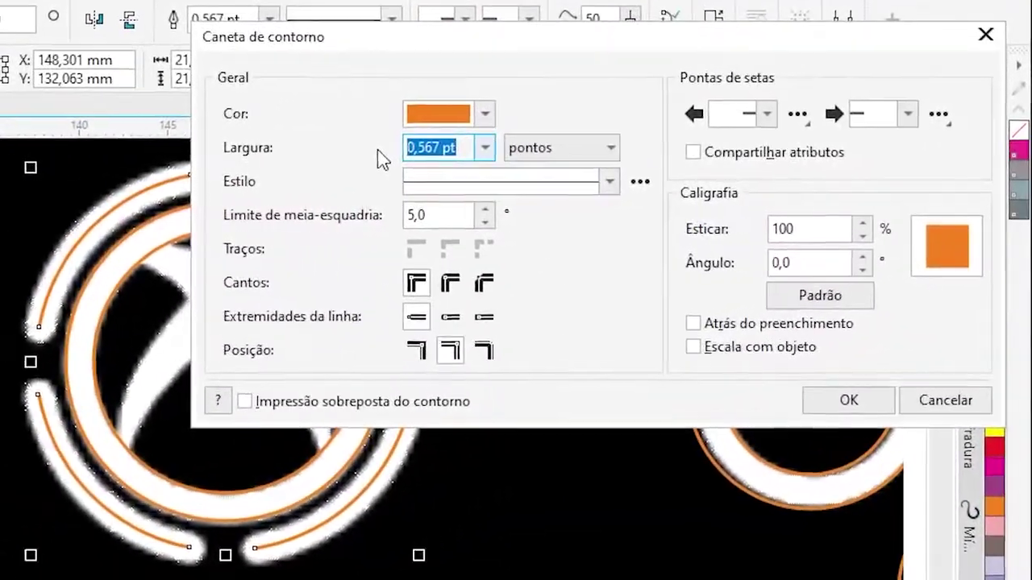
text(5)
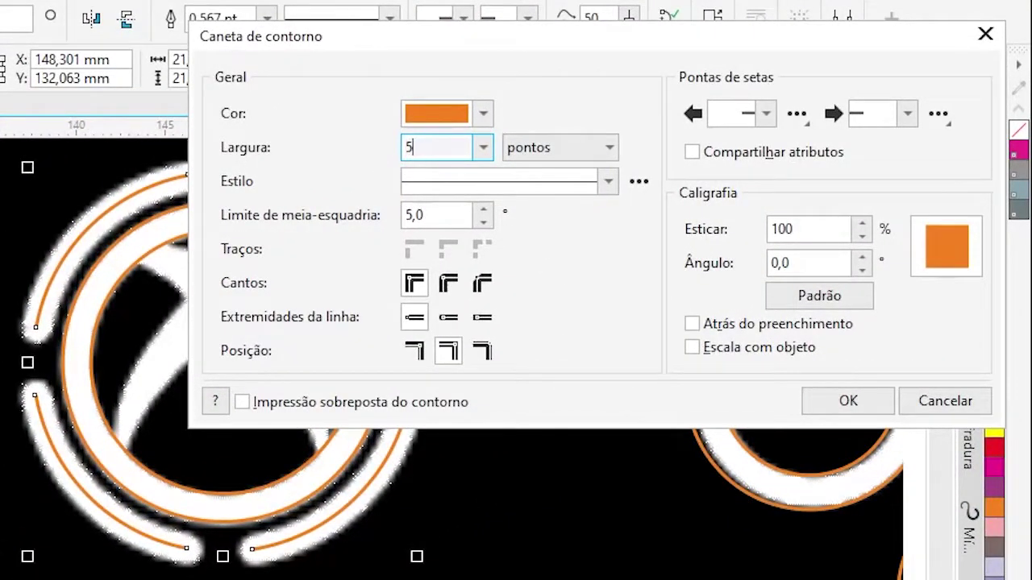
key(Tab)
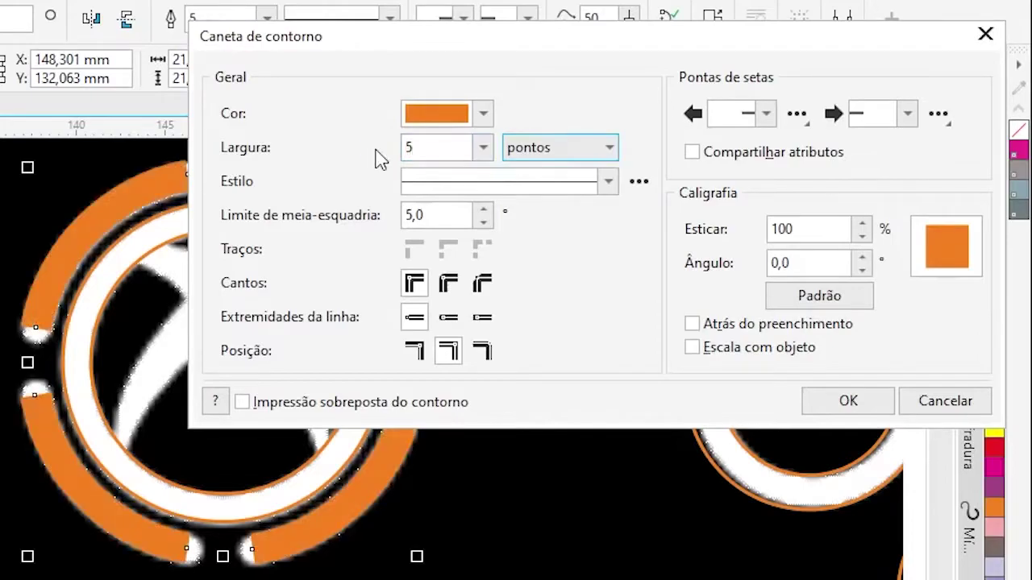
drag(433, 41, 582, 63)
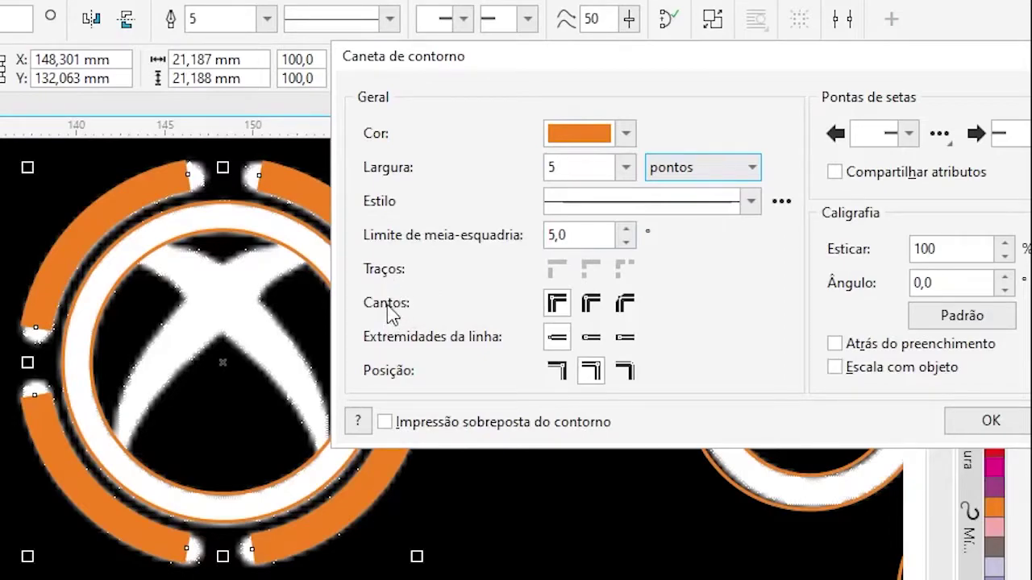
click(593, 307)
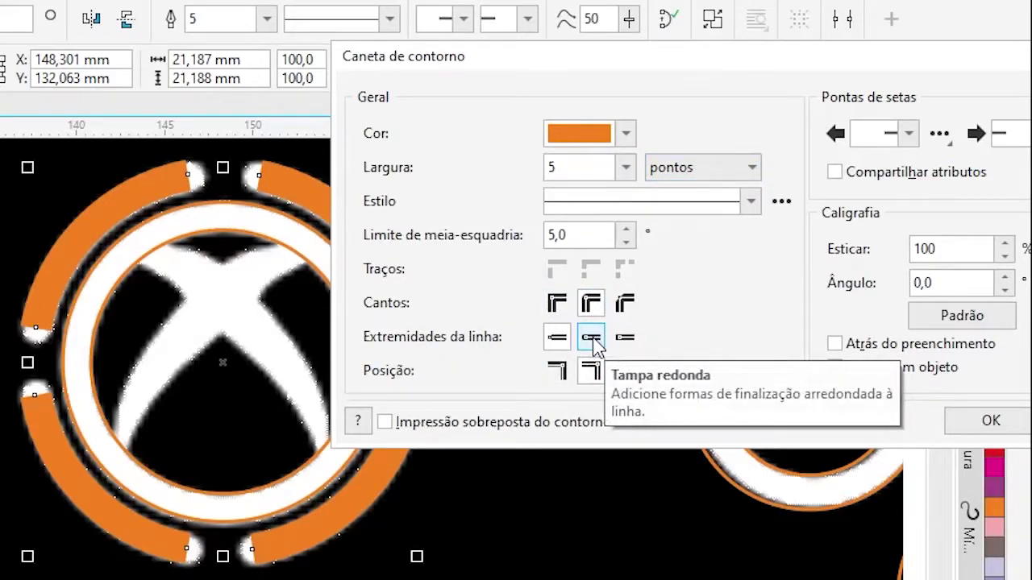
click(592, 339)
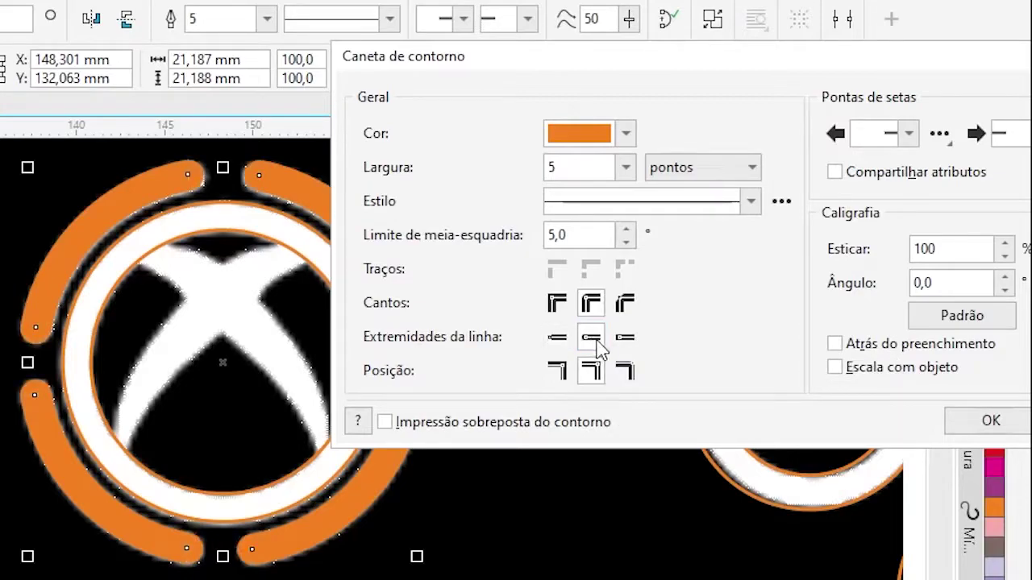
drag(741, 62, 202, 54)
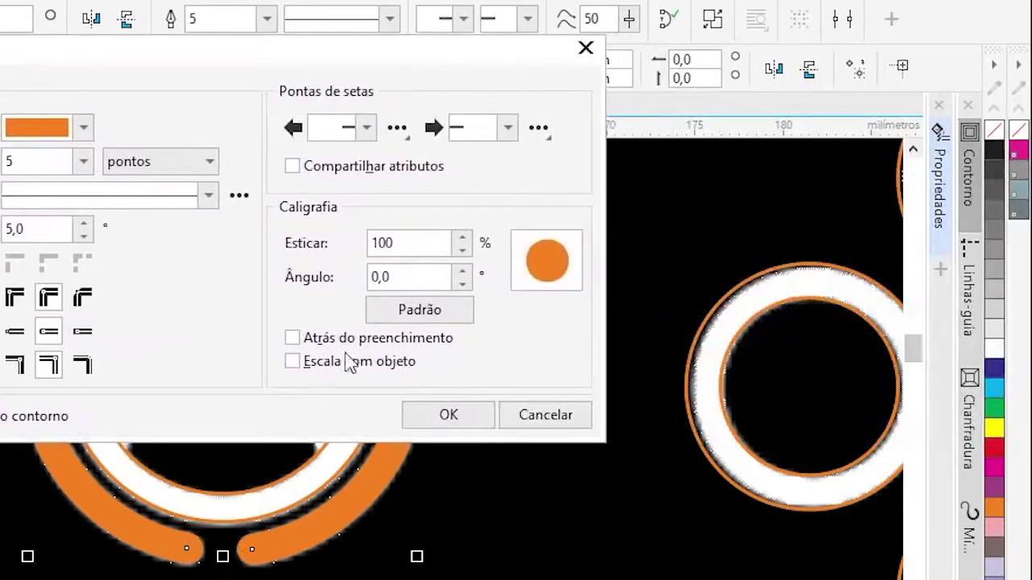
click(458, 419)
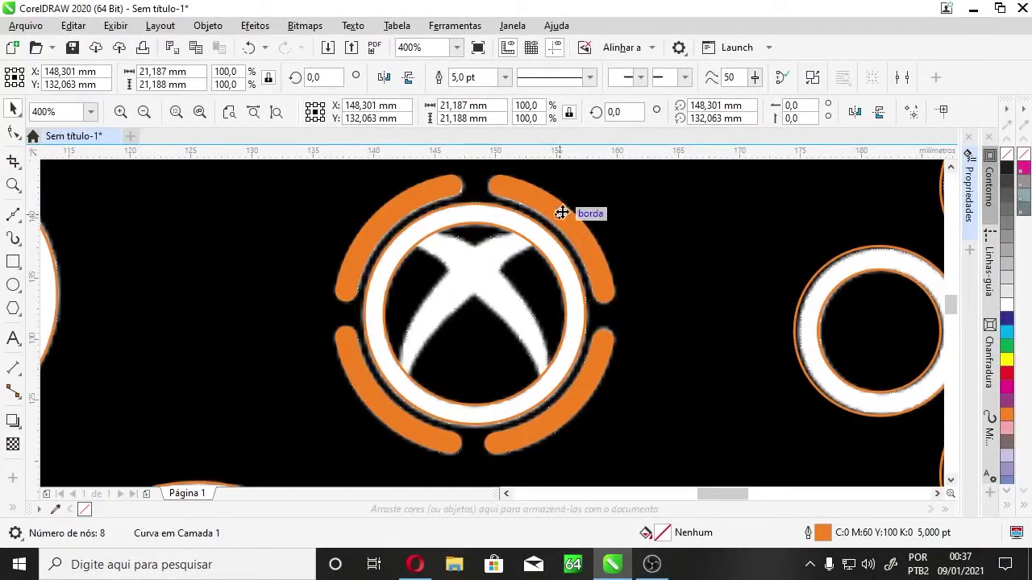
- Check the combined arcs in Wireframe view and switch back to Enhanced view
click(559, 212)
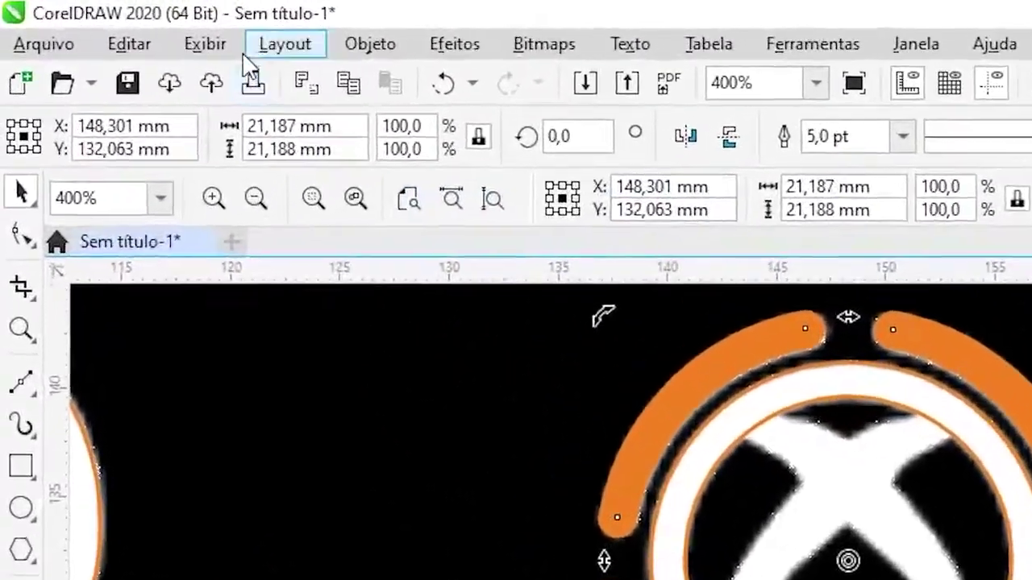
click(115, 25)
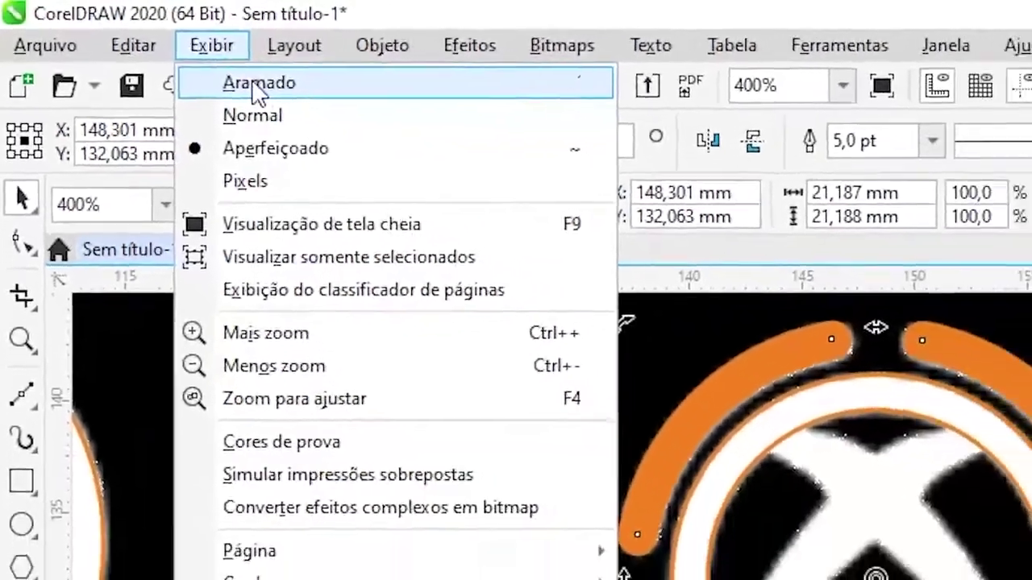
click(257, 84)
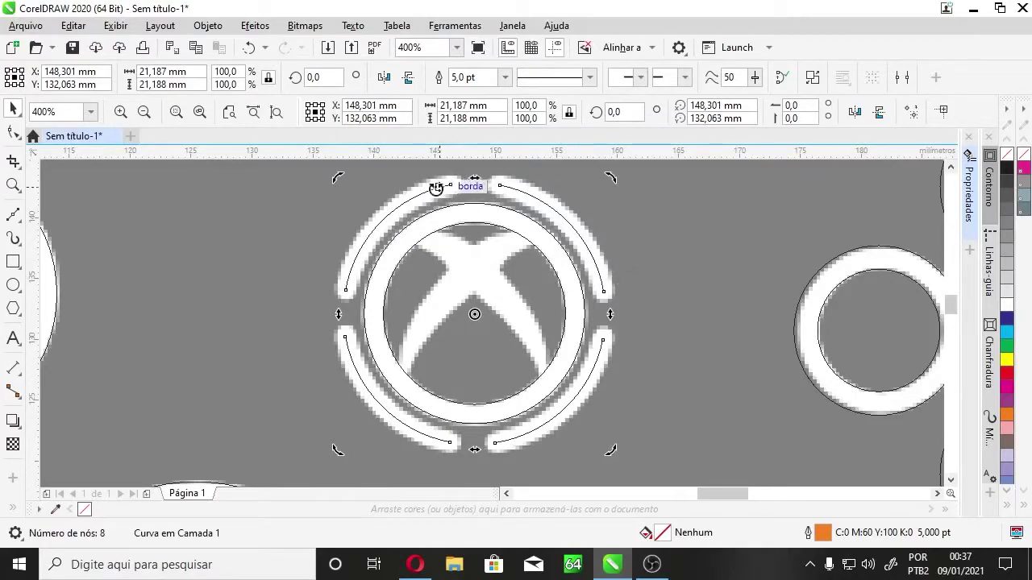
click(115, 26)
click(136, 83)
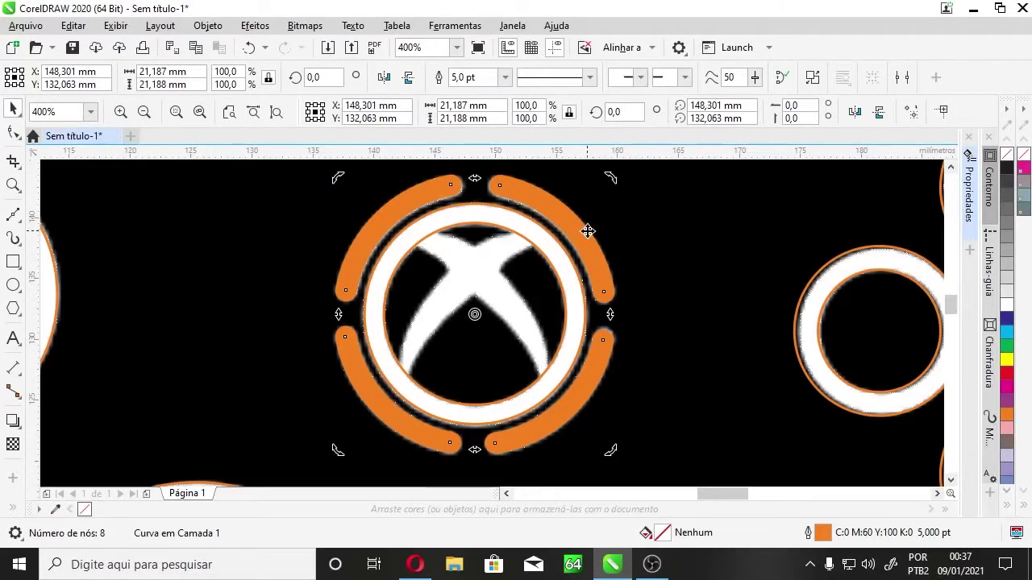
click(362, 204)
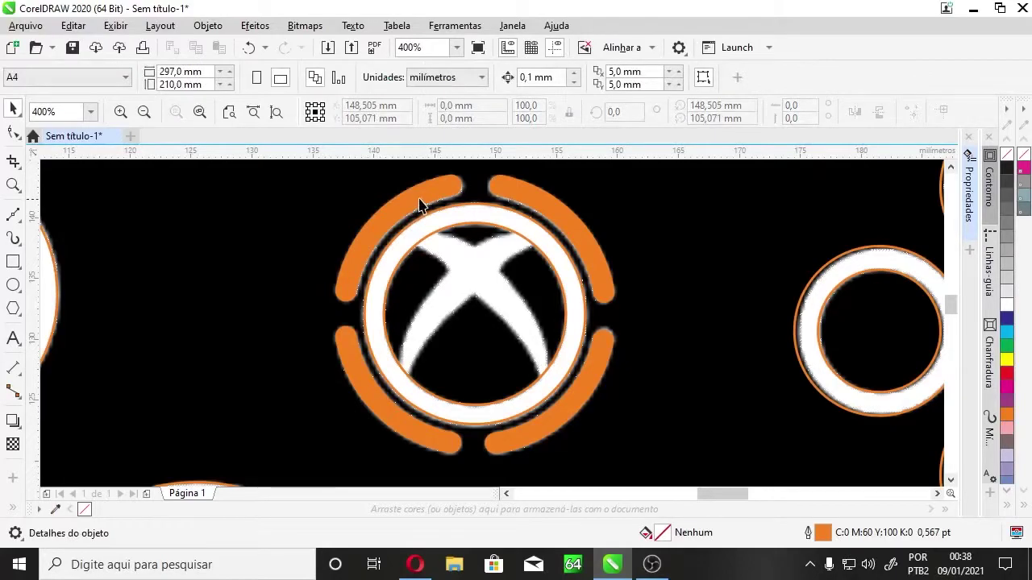
click(420, 198)
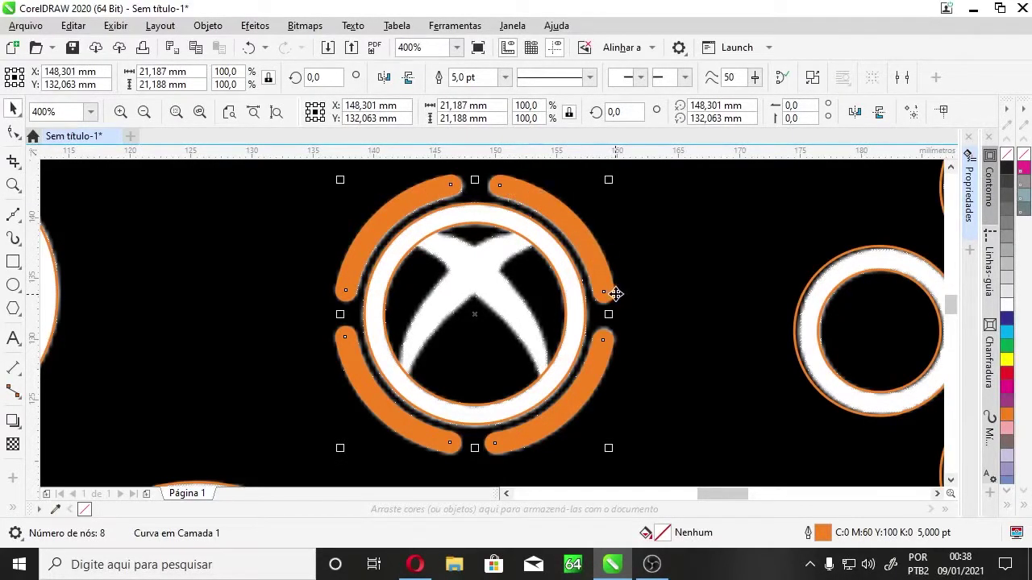
click(732, 224)
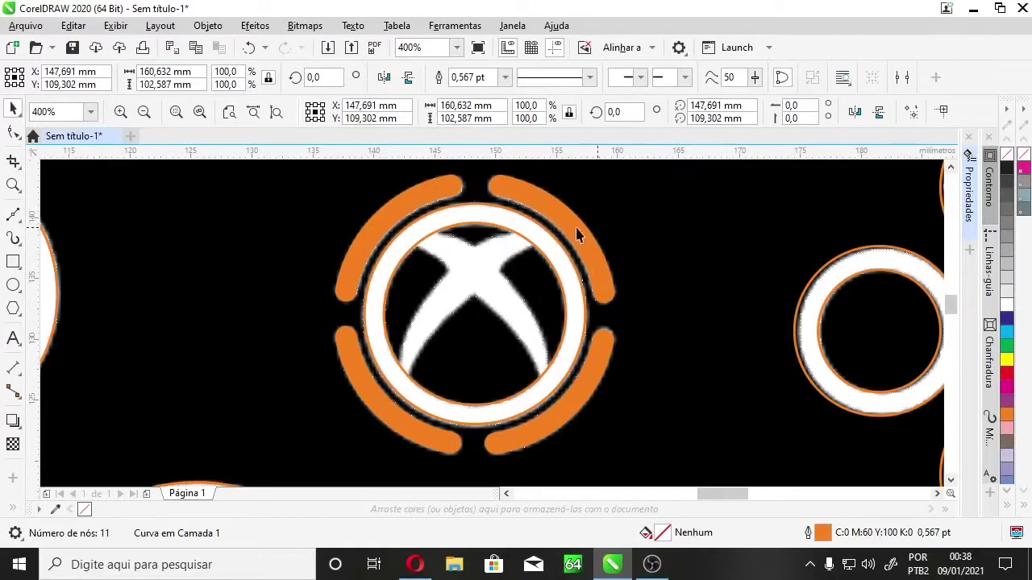
click(551, 206)
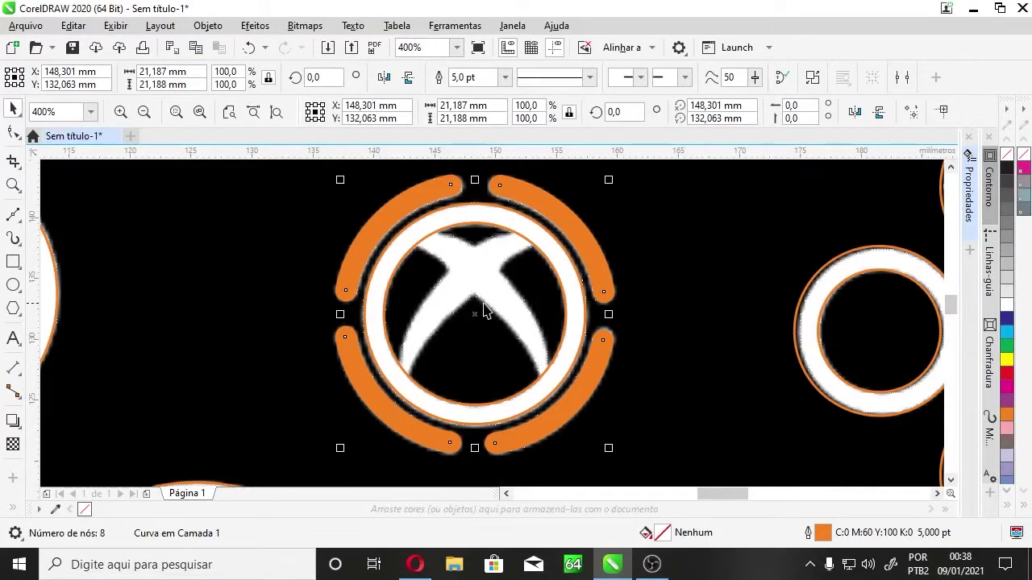
click(14, 216)
key(space)
click(291, 224)
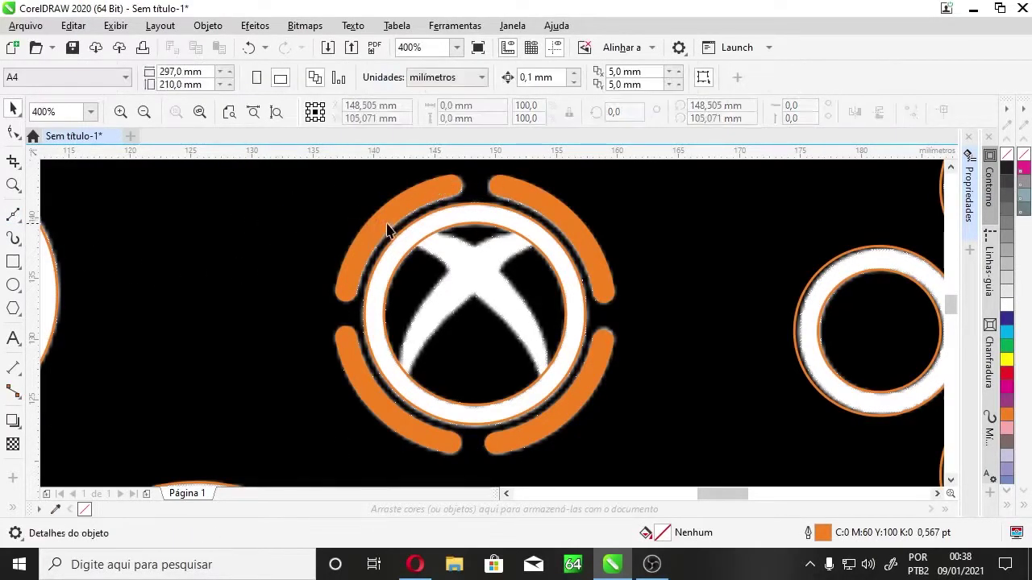
- Try converting the combined arcs' 5 pt outline to an object and inspect the result in Wireframe view
click(435, 196)
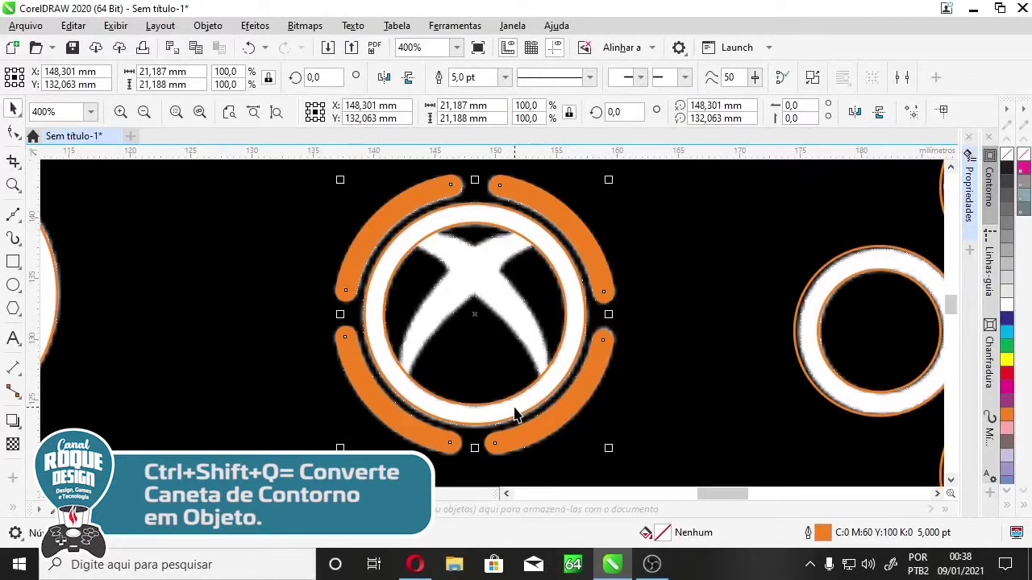
key(ctrl+shift+q)
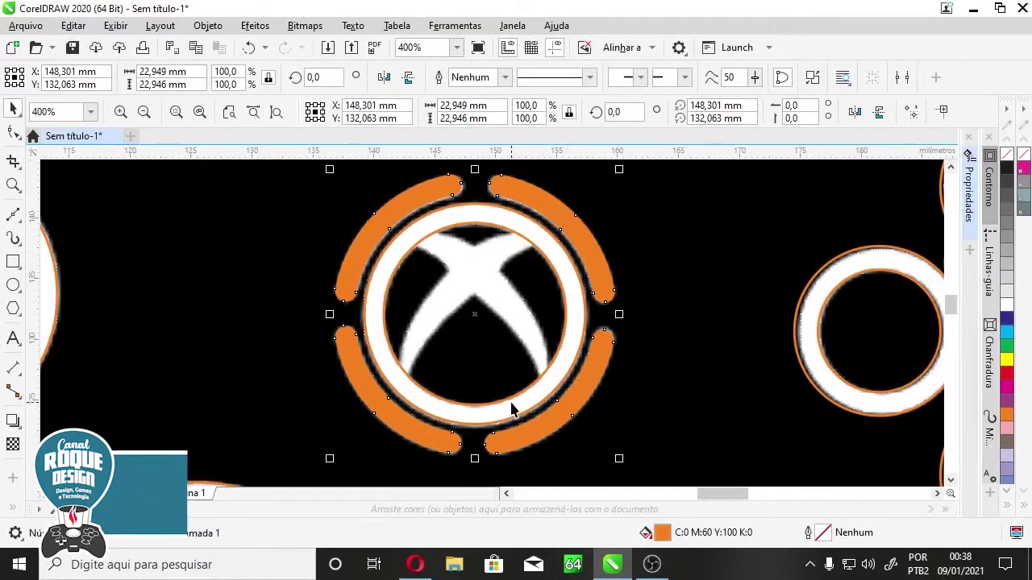
key(shift+F9)
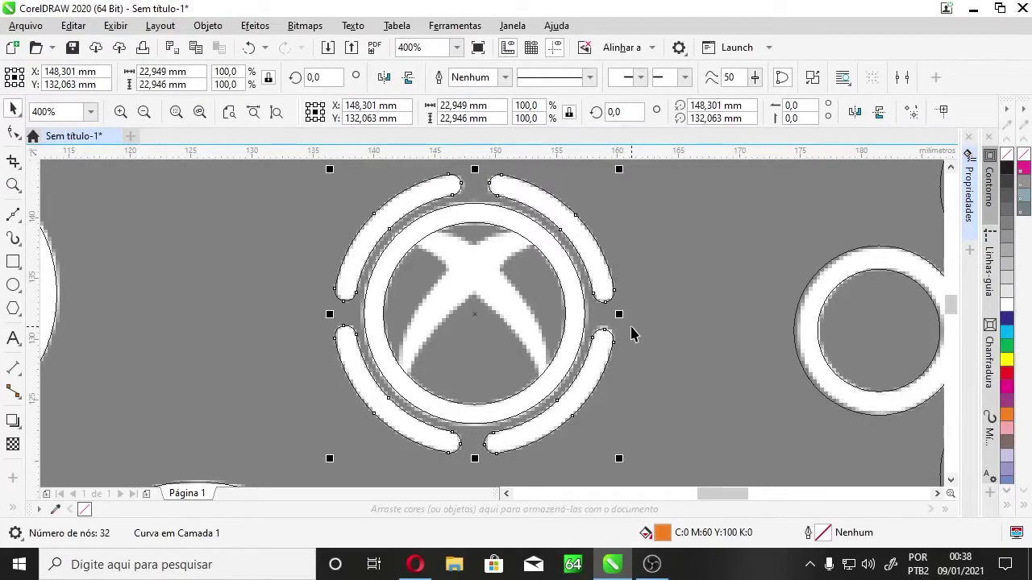
key(ctrl+z)
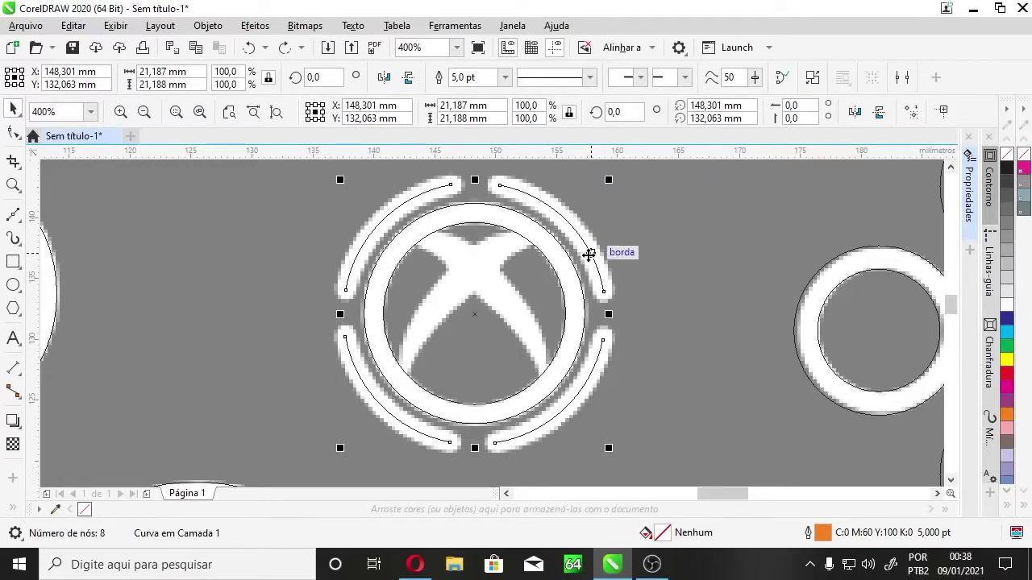
- Redo the conversion of the combined arcs' outline to an object, return to Enhanced view and deselect the arcs
key(ctrl+shift+z)
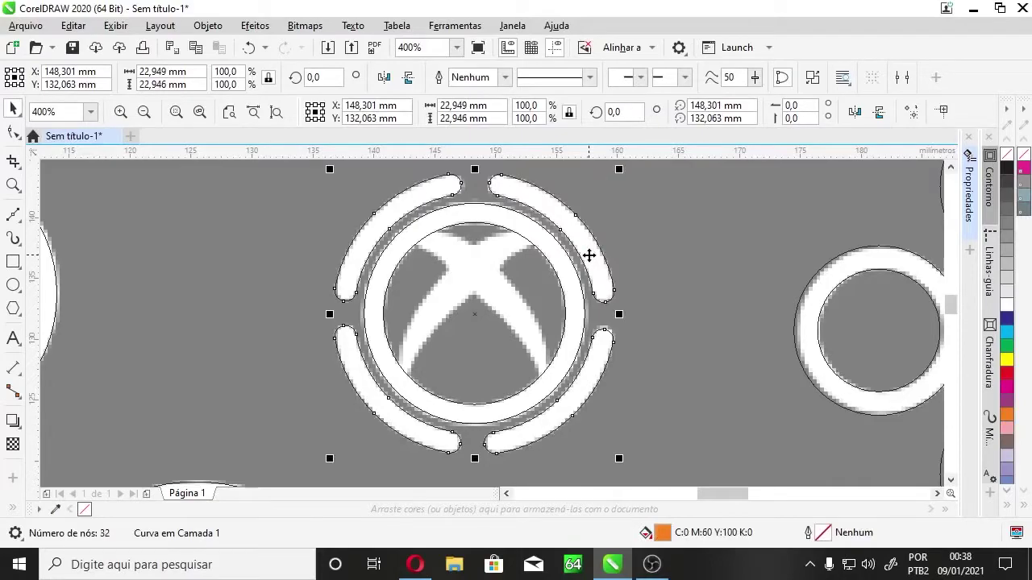
key(shift+F9)
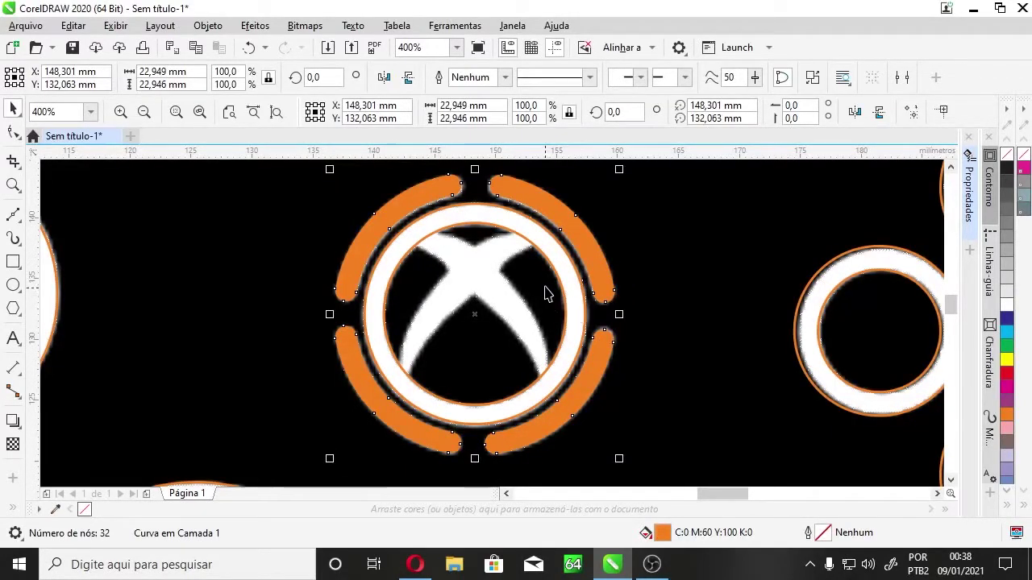
key(Escape)
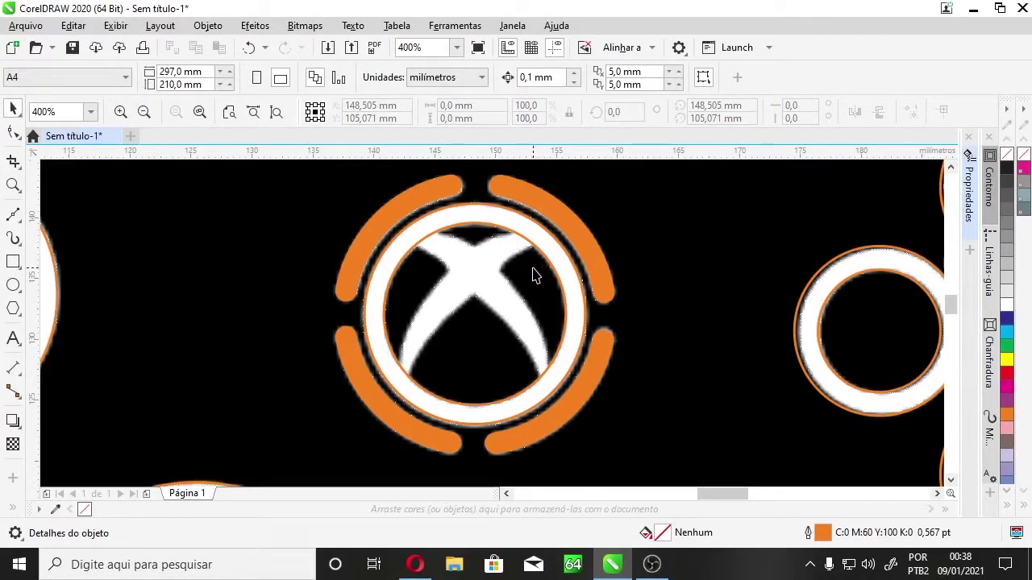
- Save the drawing in the Diversos folder as a CDR file named "Tutorial vetorização"
key(ctrl+s)
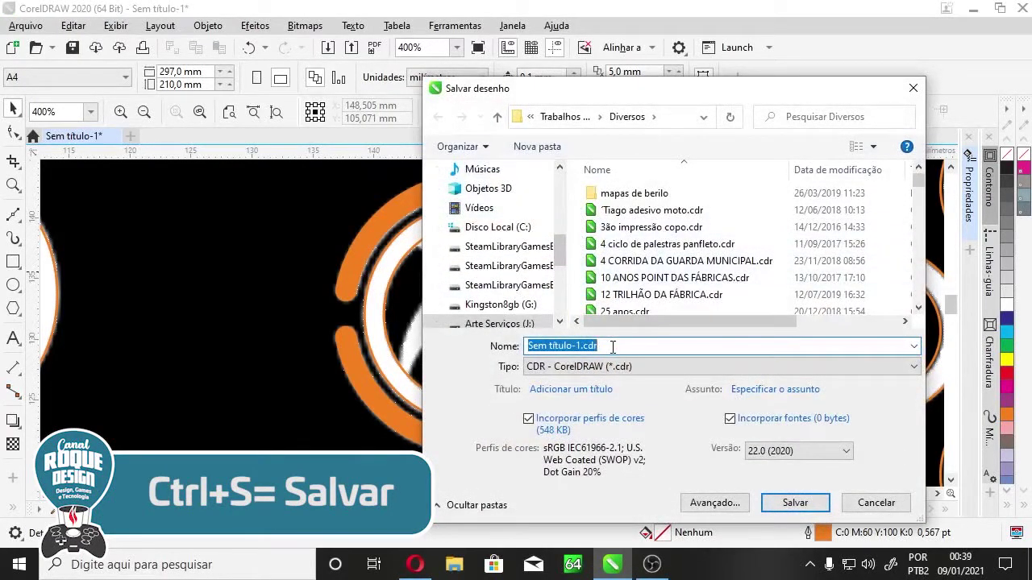
text(Tes)
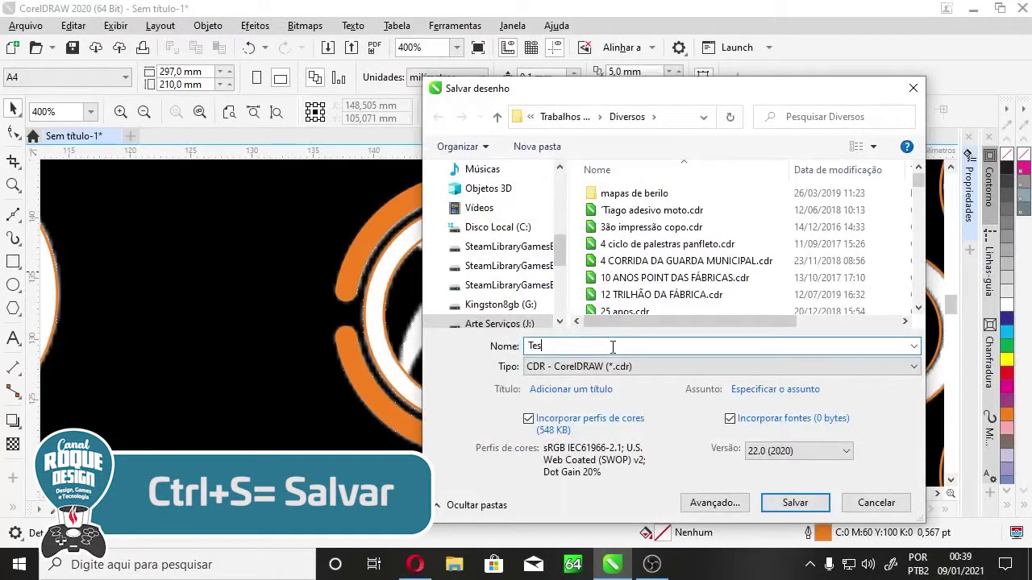
key(BackSpace)
key(BackSpace)
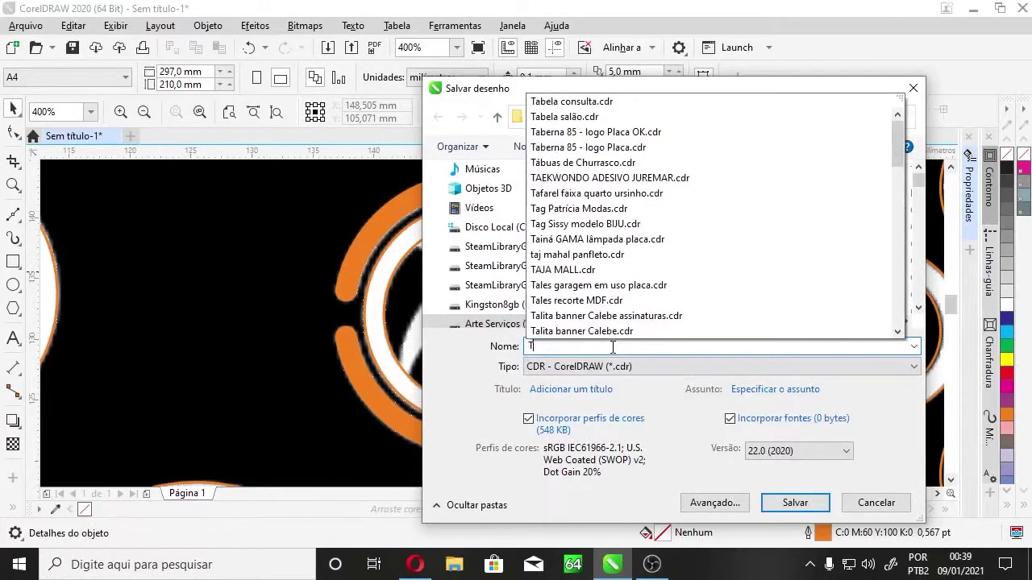
text(utorial vetorização)
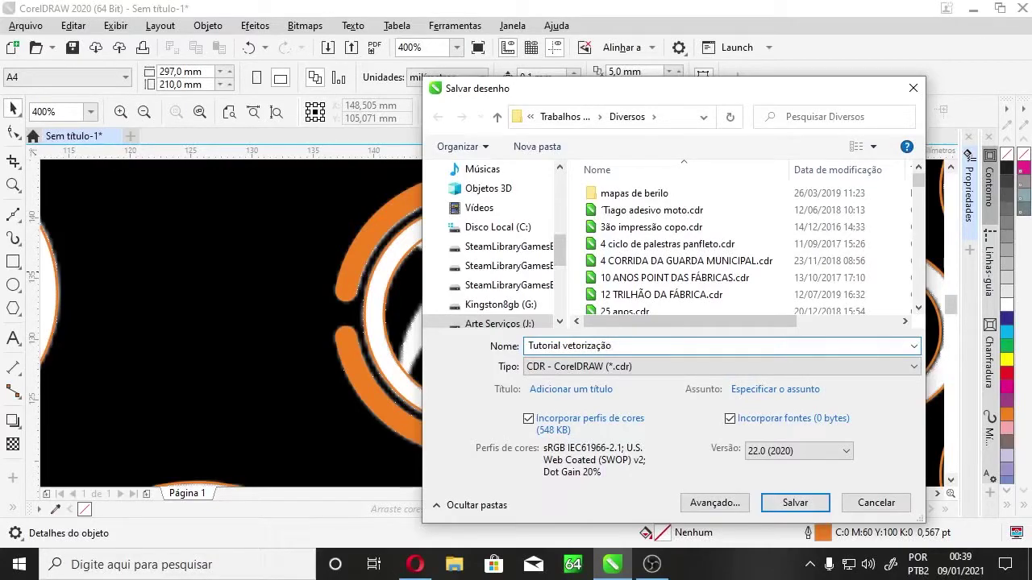
key(Return)
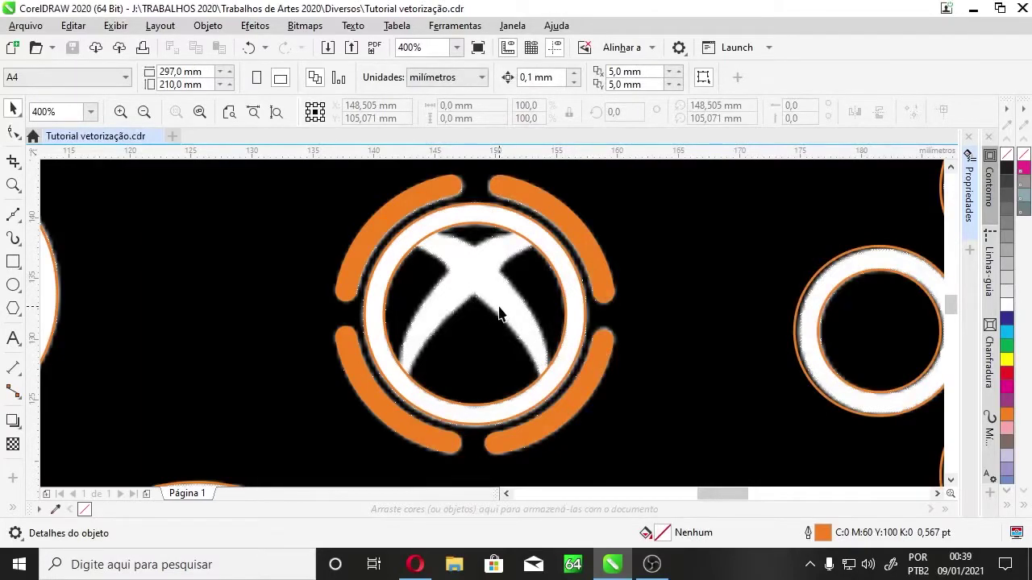
- Trace the X inside the logo's inner circle as a closed outline of straight segments, placing nodes at its corners
click(14, 216)
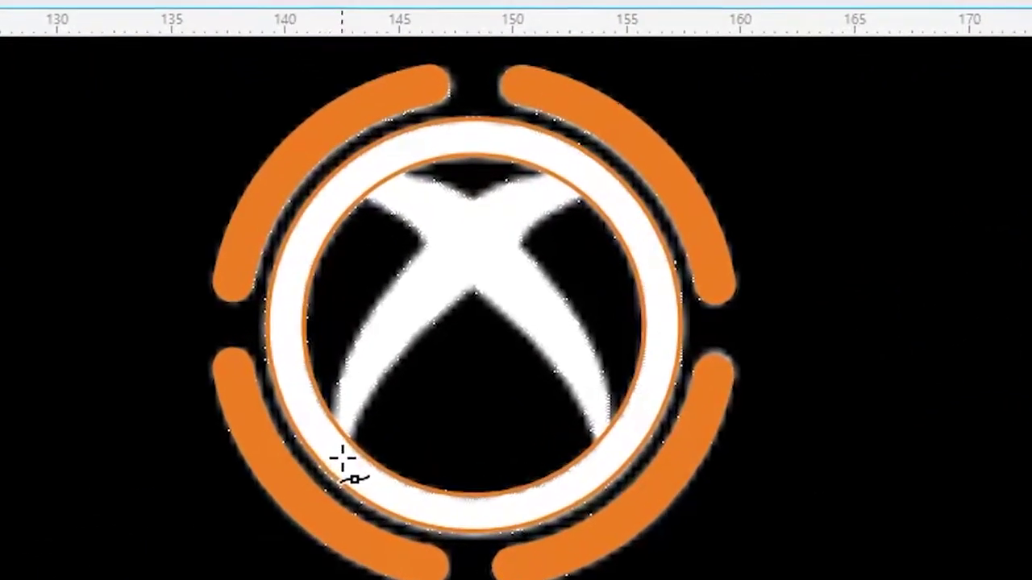
click(343, 461)
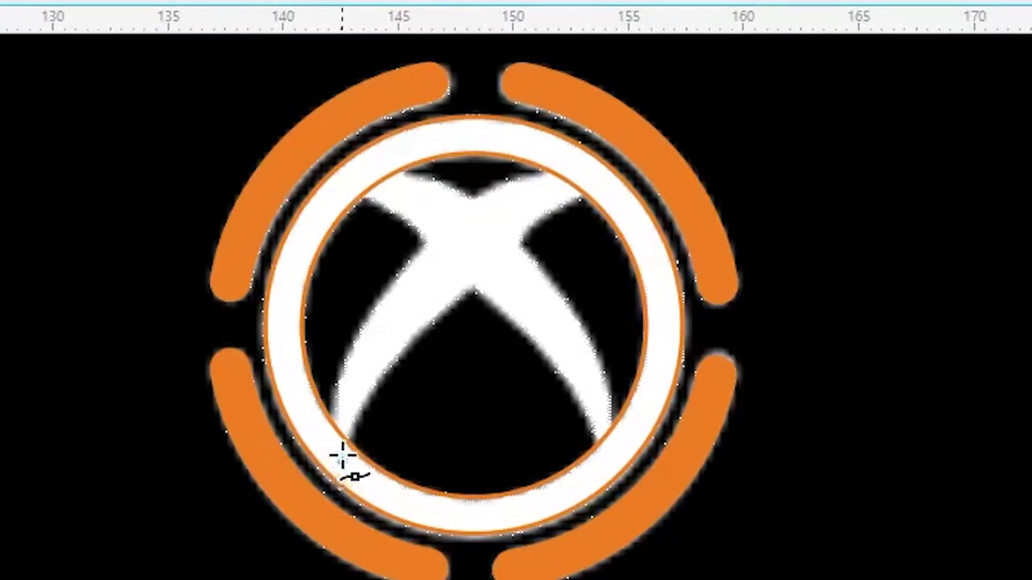
click(469, 297)
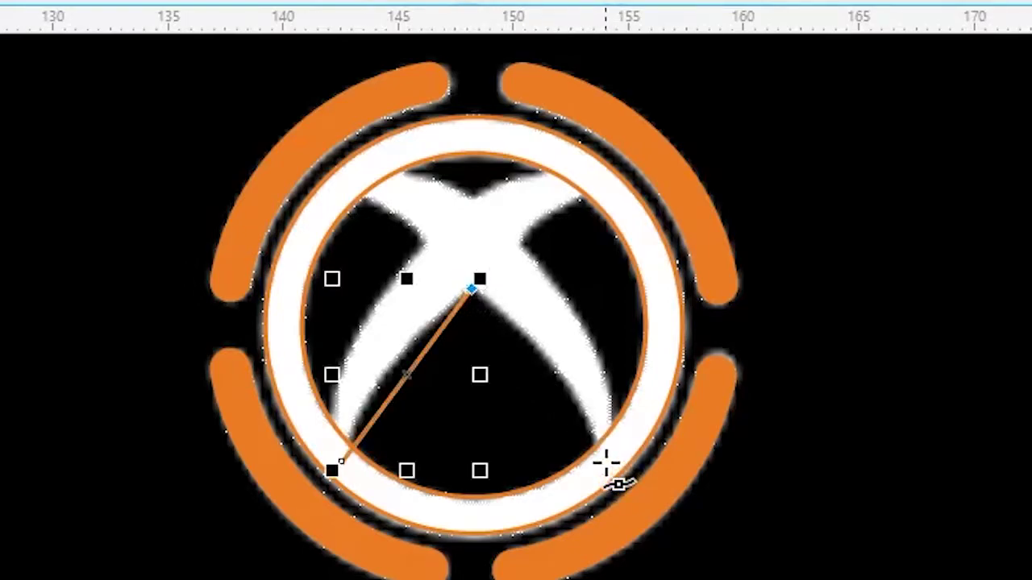
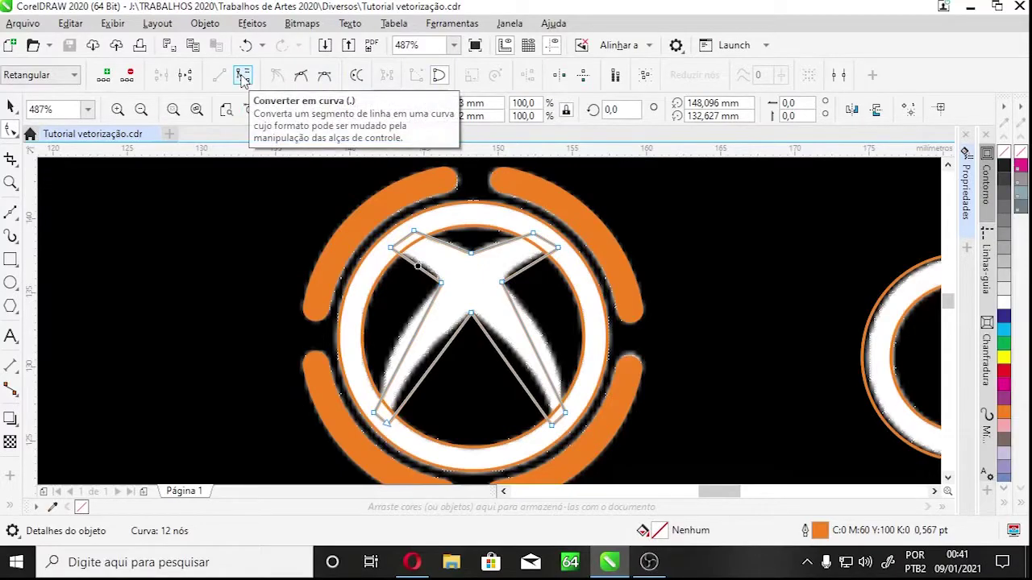
- Try converting the lower edge of the X's upper-left arm to a curve and bending it with its control handles
click(243, 76)
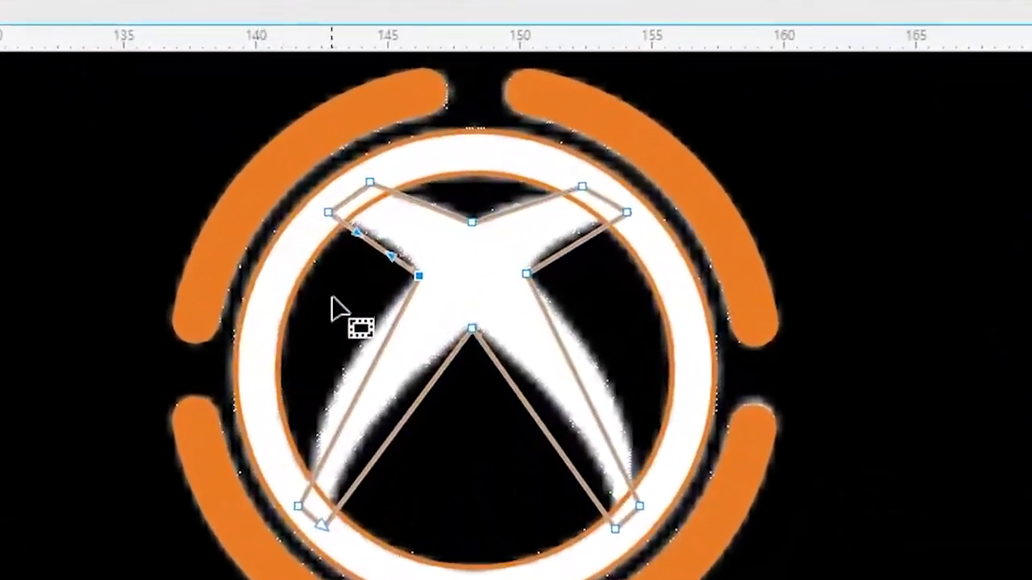
click(401, 286)
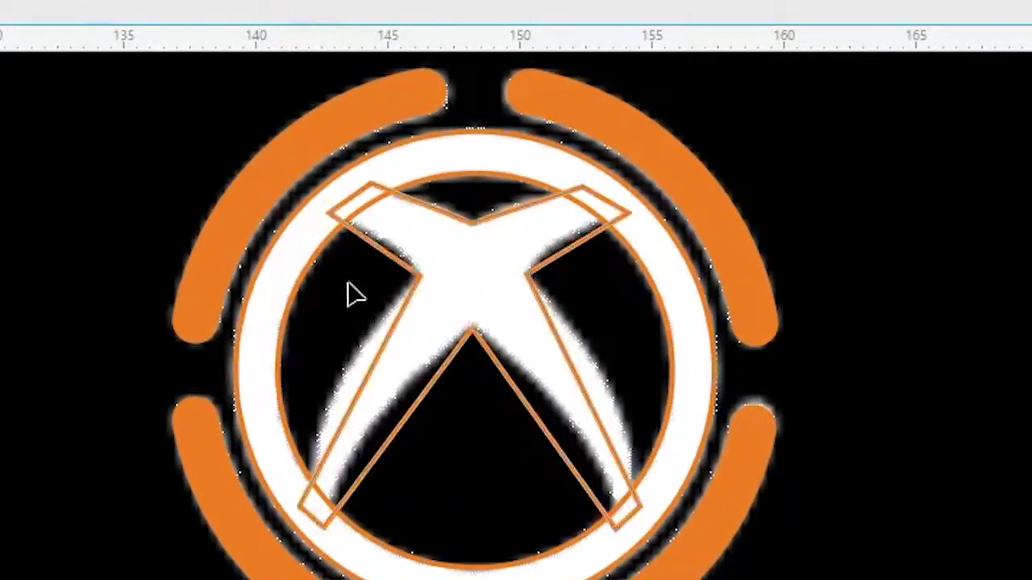
click(398, 232)
click(329, 212)
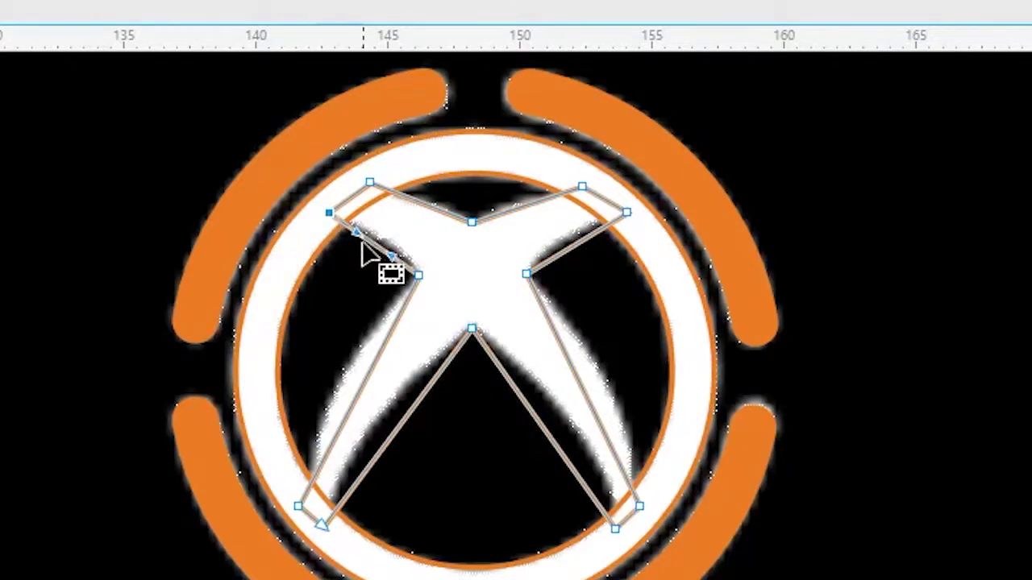
drag(390, 254, 218, 338)
drag(413, 229, 379, 207)
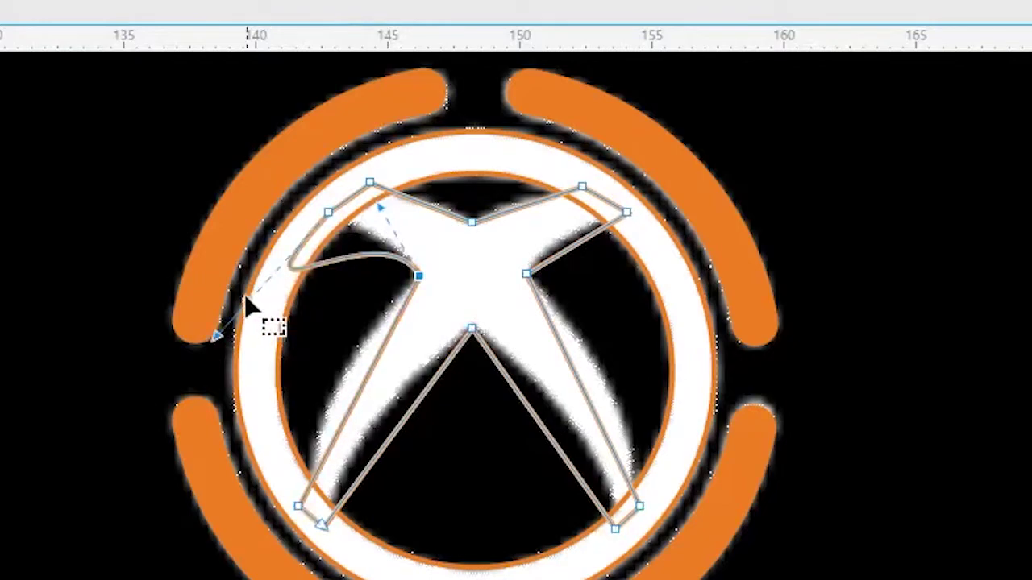
drag(218, 341, 306, 299)
drag(375, 211, 407, 199)
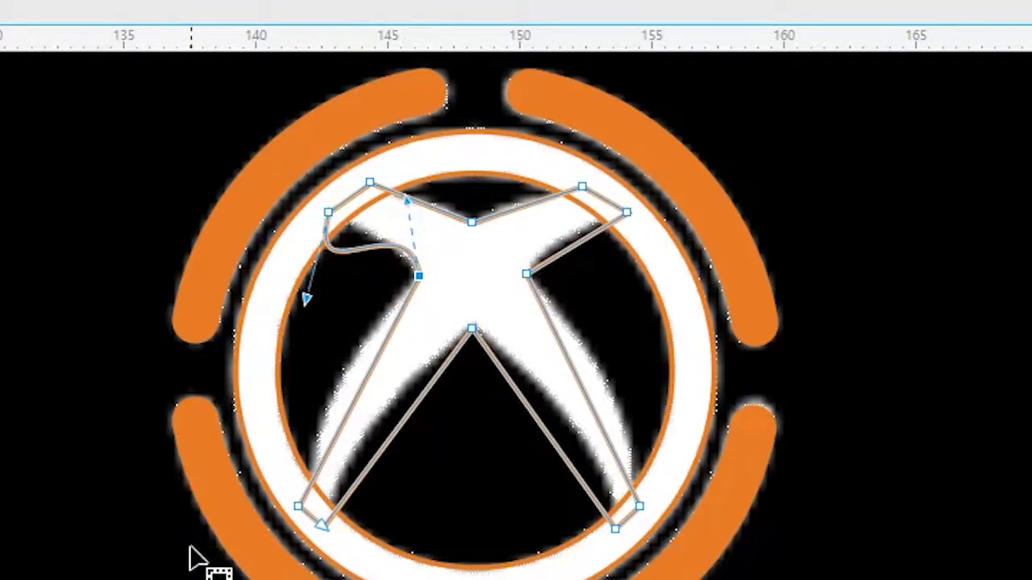
- Undo the control-handle edits on the X's upper-left arm and try pulling the segment itself instead
key(ctrl+z)
key(ctrl+z)
key(ctrl+z)
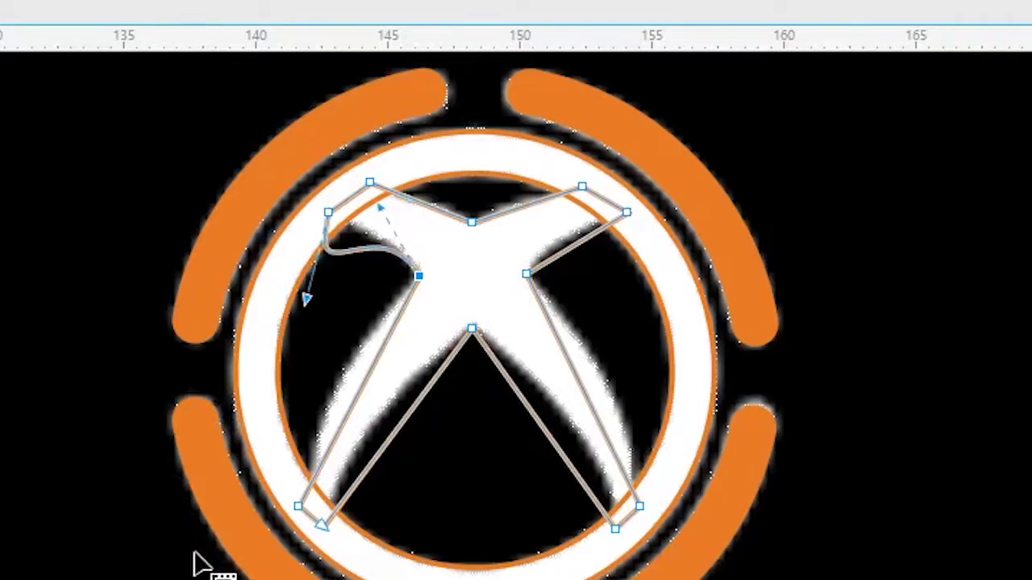
key(ctrl+z)
key(ctrl+z)
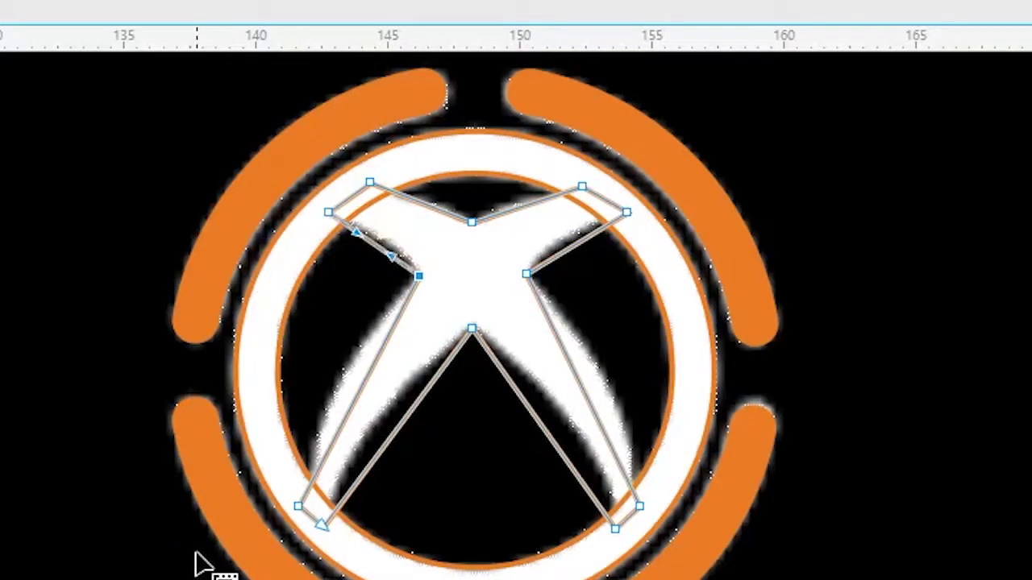
mouse_move(376, 245)
mouse_down()
mouse_move(393, 254)
mouse_move(376, 247)
mouse_up()
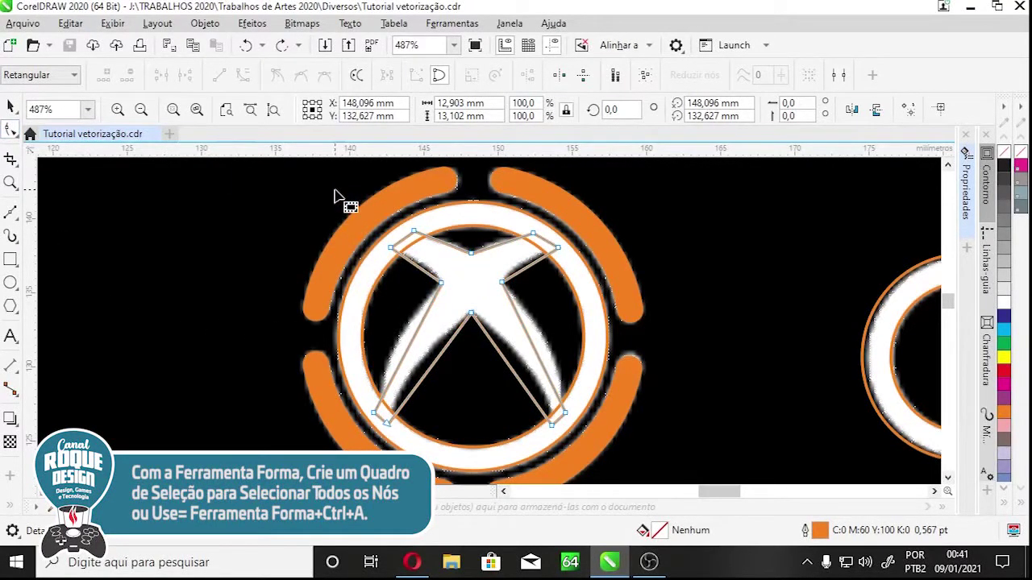
- Try both ways of selecting all 12 nodes of the X: a selection frame and the select-all command
drag(344, 194, 597, 447)
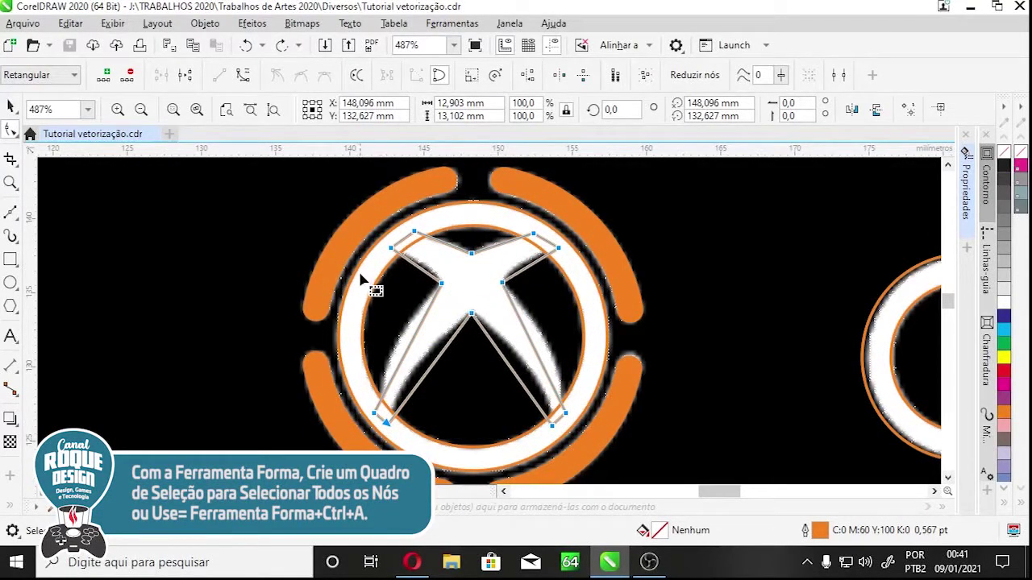
click(400, 295)
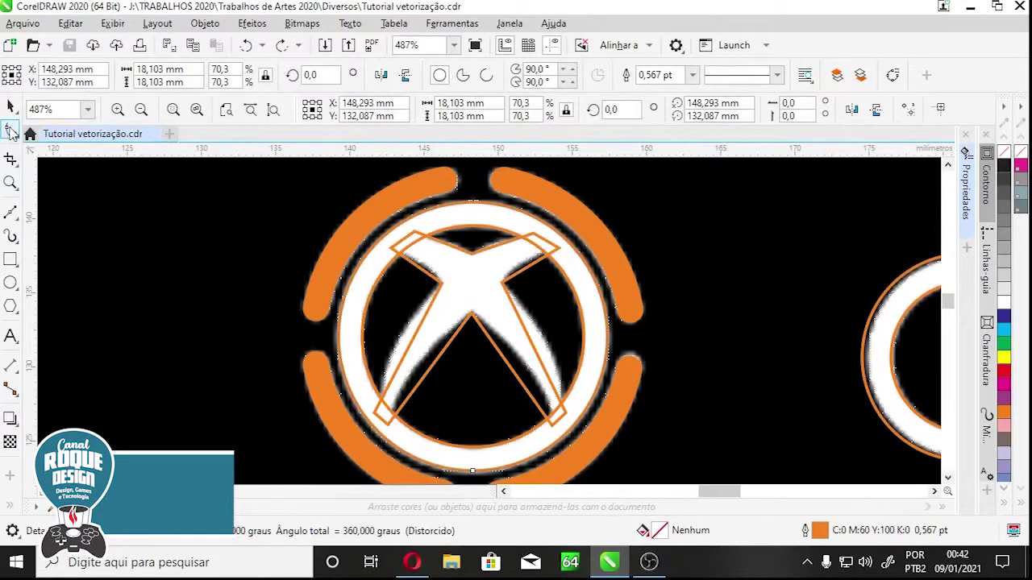
click(449, 266)
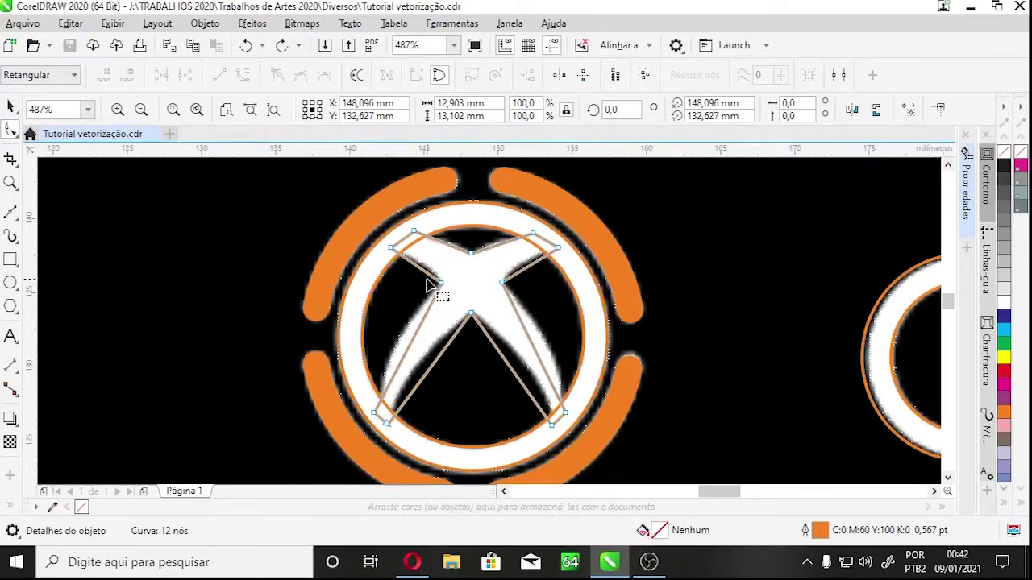
key(ctrl+a)
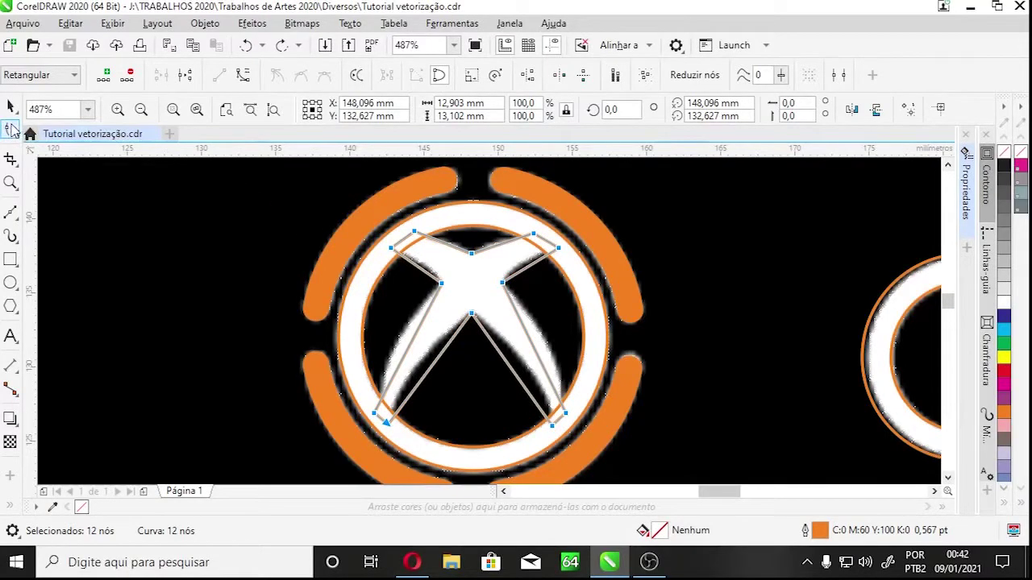
- Try bending the unconverted lower edge of the X's upper-left arm and undo the attempt
click(466, 282)
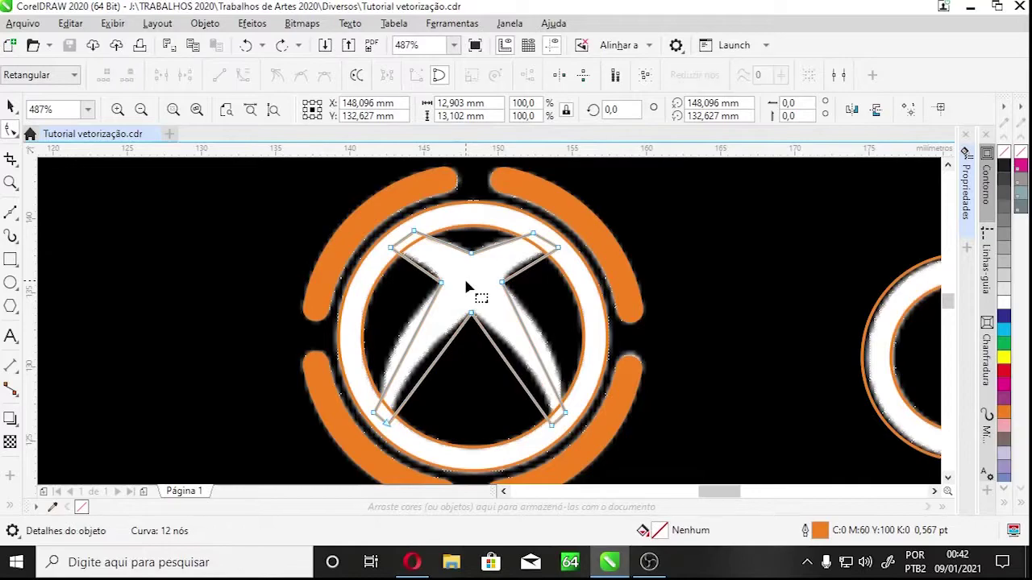
click(416, 268)
drag(417, 268, 423, 279)
key(ctrl+z)
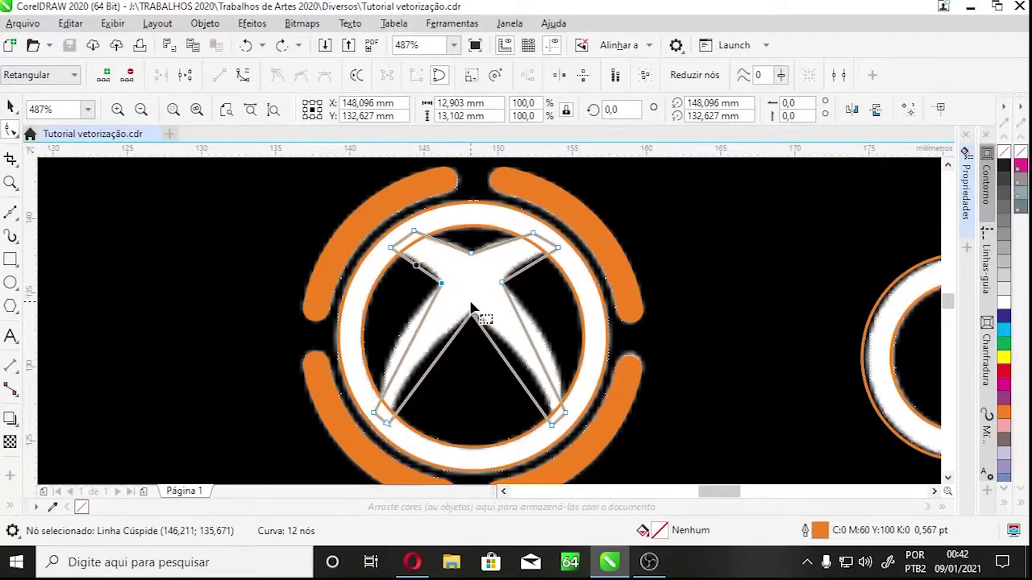
- Try converting all of the X's segments to curves at once and undo the conversion
key(ctrl+a)
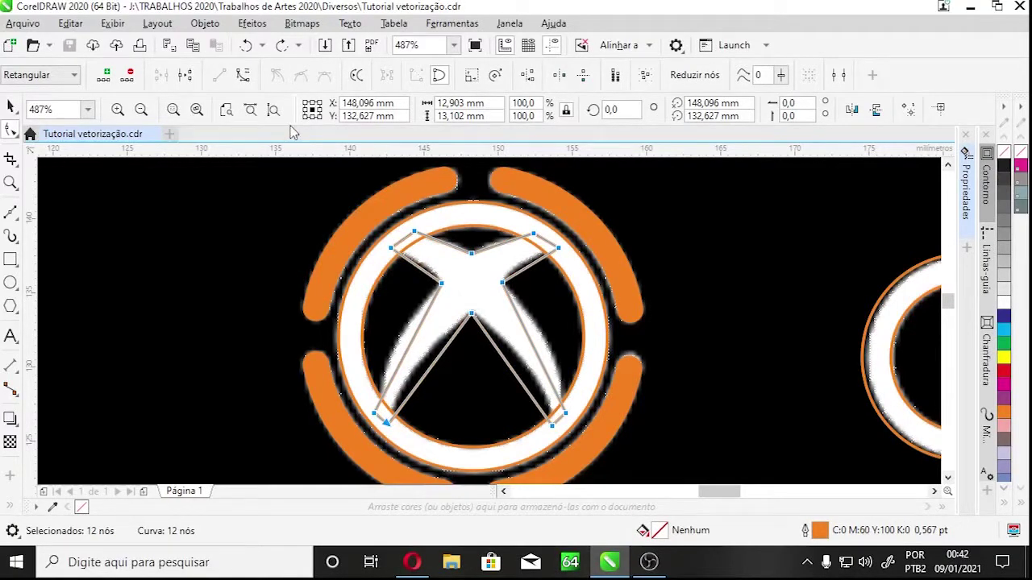
click(242, 76)
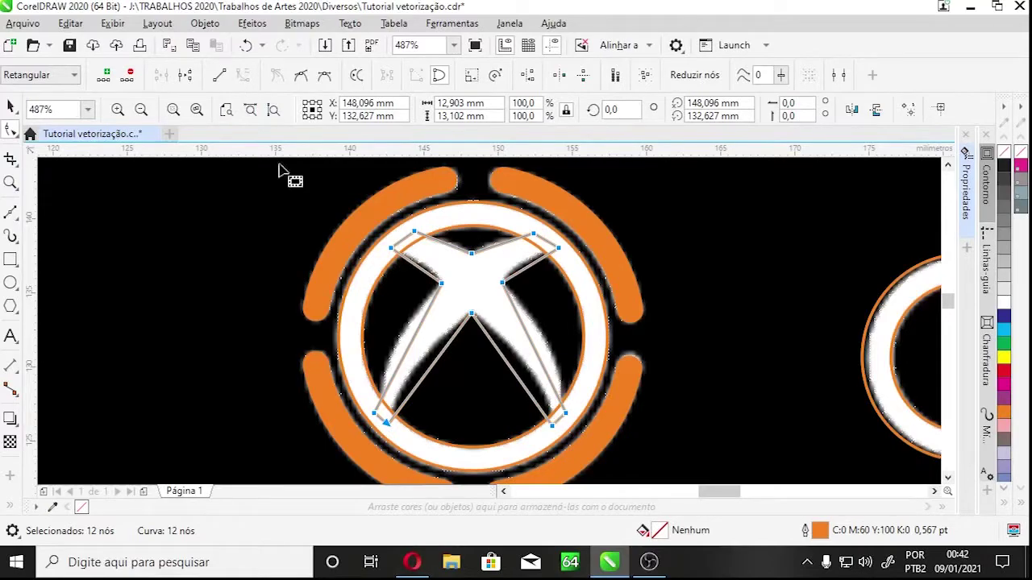
key(ctrl+z)
- Select all nodes of the X outline with the Shape tool and convert its segments to curves
click(377, 285)
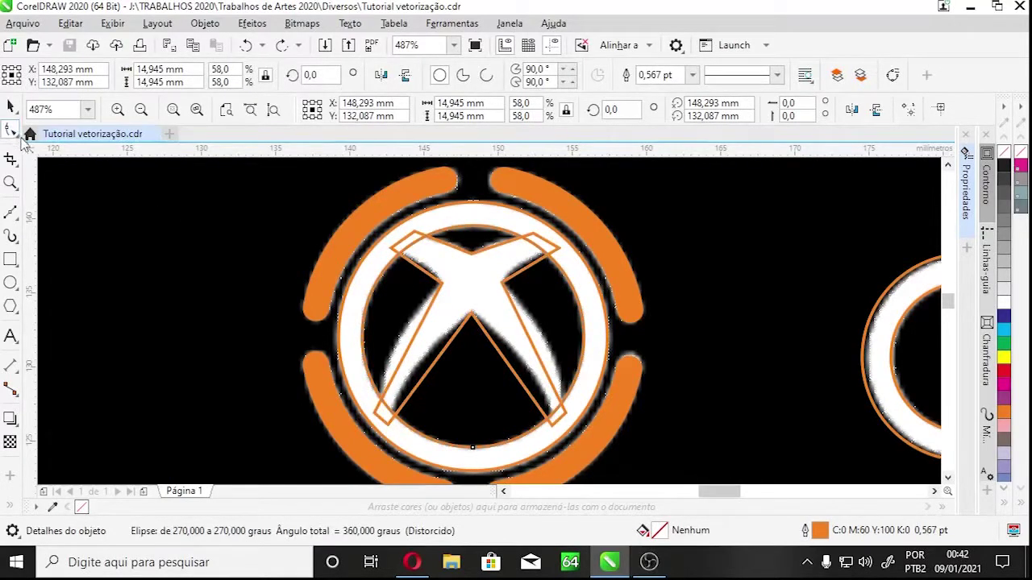
click(466, 281)
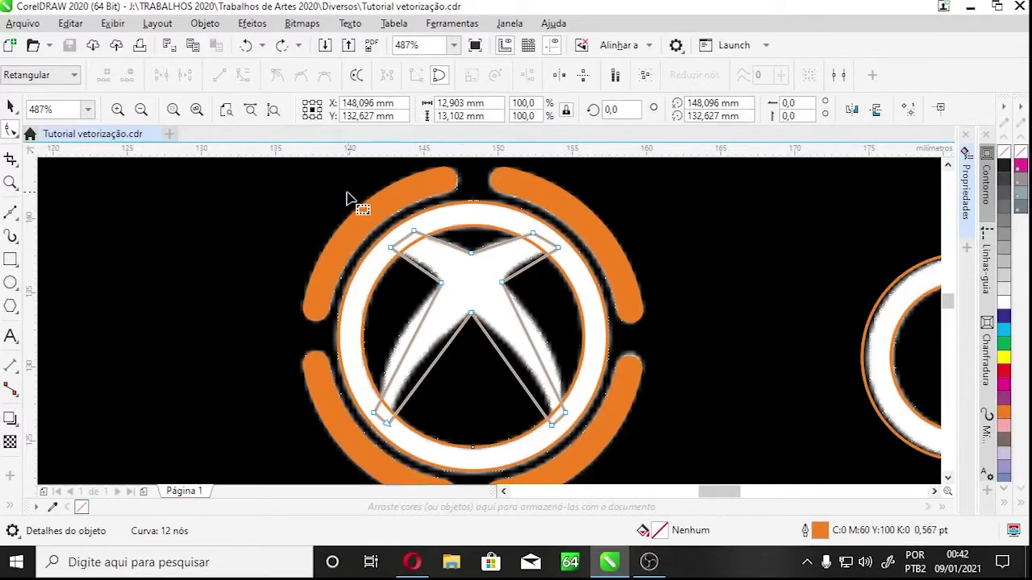
drag(352, 198, 589, 443)
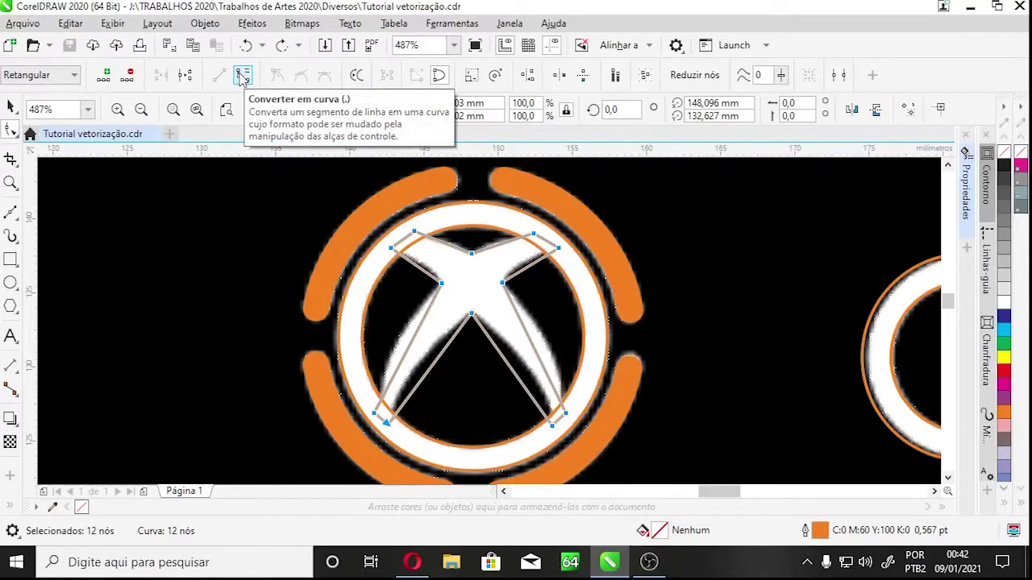
click(243, 75)
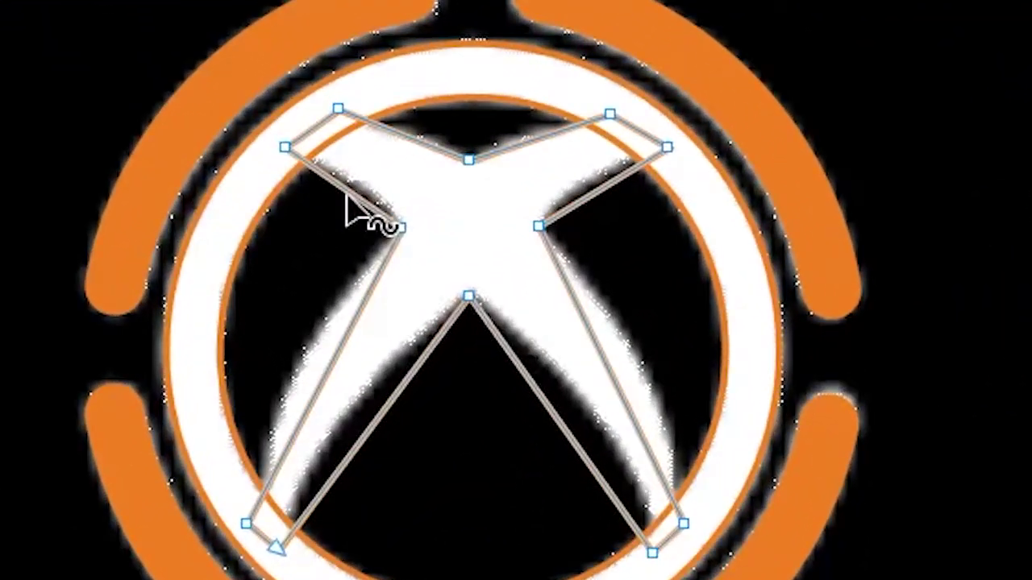
- Bend the edges of the X's two upper arms into curves that follow the white shape in the bitmap
drag(347, 195, 355, 184)
drag(417, 153, 416, 131)
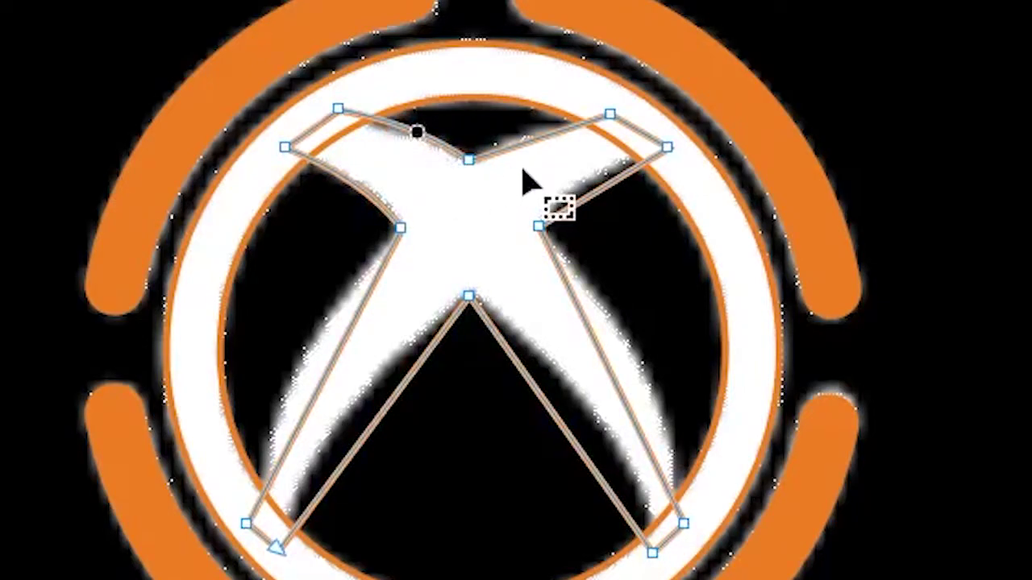
drag(535, 138, 528, 127)
drag(598, 194, 589, 178)
- Bend the inner and outer edges of the X's two lower legs to match the bitmap, and select the upper centre node
drag(619, 400, 645, 380)
drag(564, 427, 594, 411)
drag(382, 412, 301, 362)
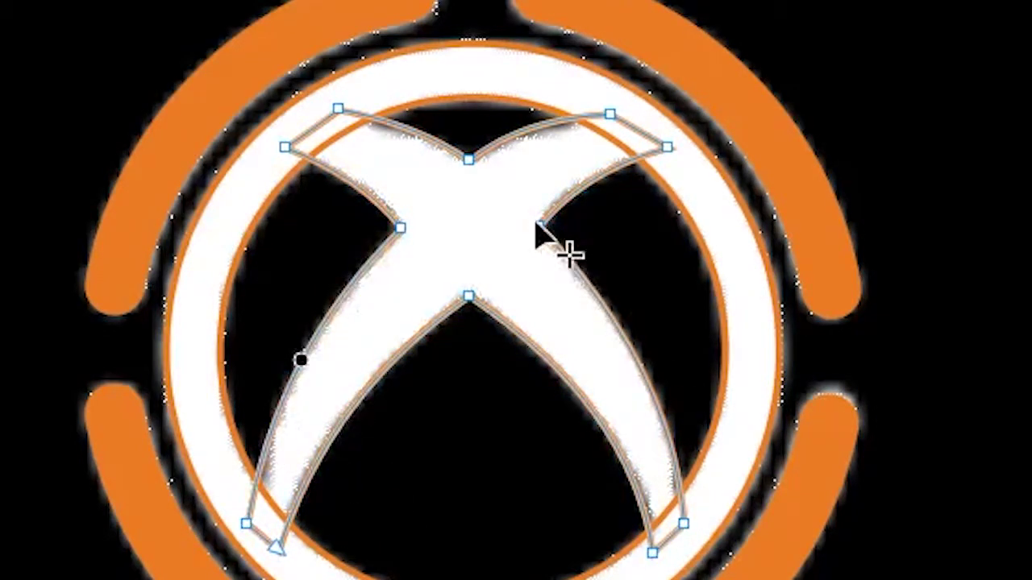
click(469, 161)
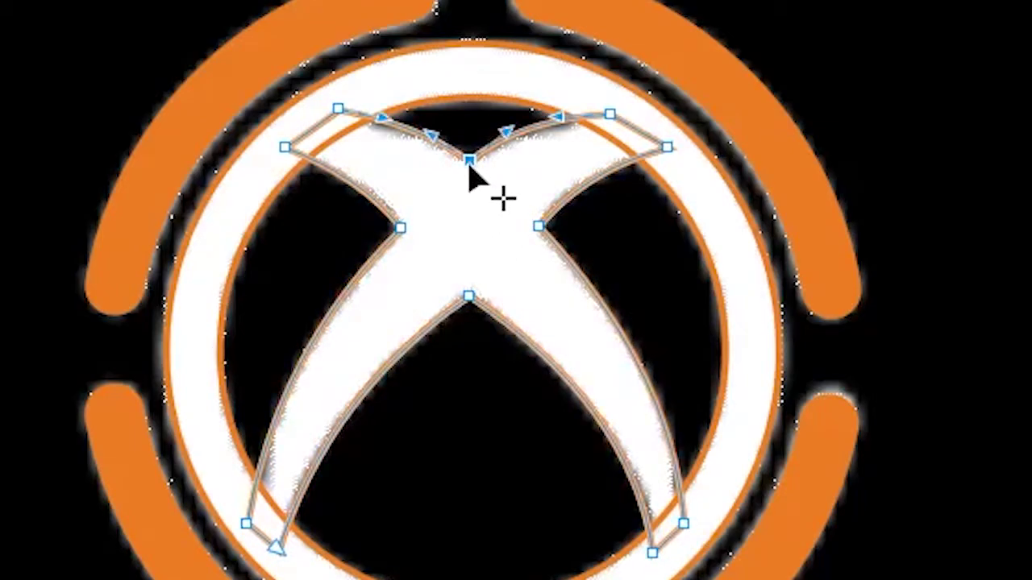
- Try reshaping the curve handles at the X's upper centre node and undo the changes
drag(436, 117, 426, 208)
drag(399, 113, 426, 93)
drag(427, 208, 465, 88)
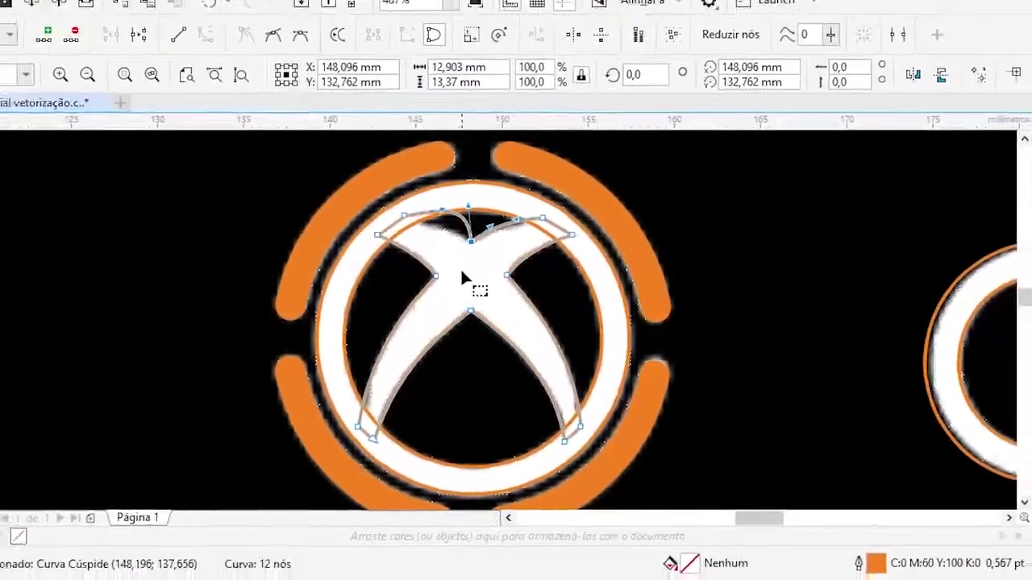
key(ctrl+z)
key(ctrl+z)
key(ctrl+z)
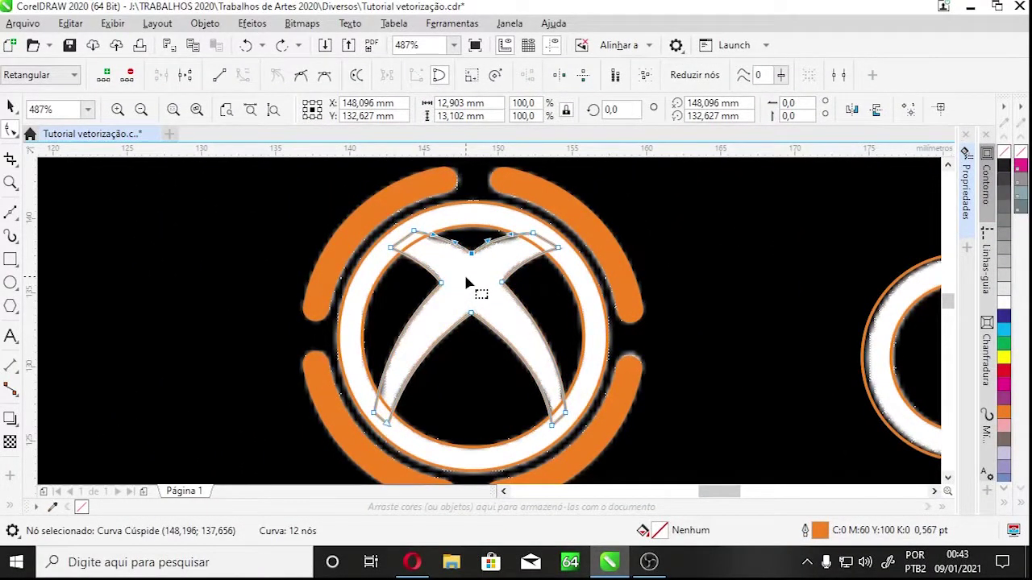
- Try trimming the logo's inner circle with the X outline and undo the trim
key(space)
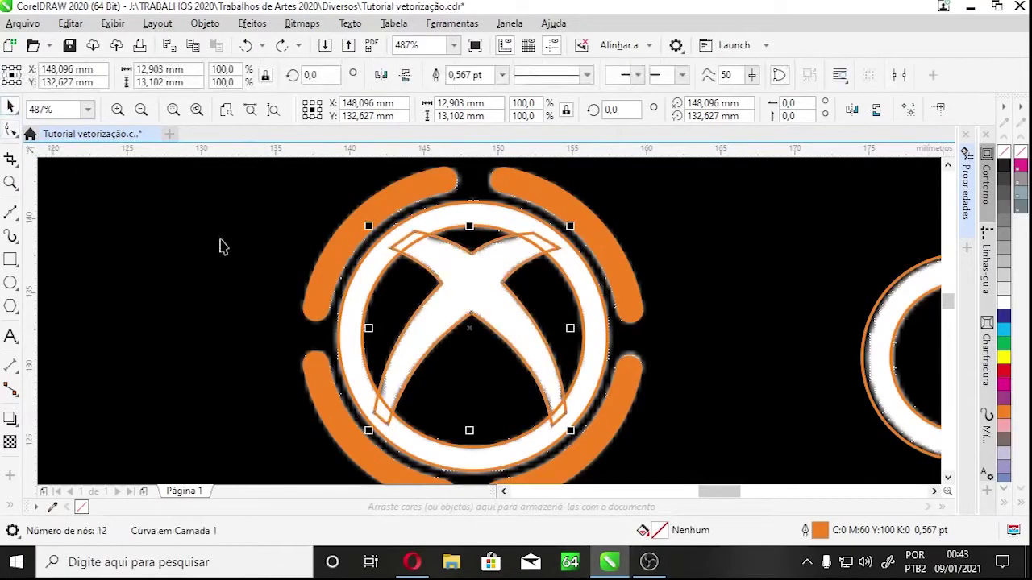
key(Escape)
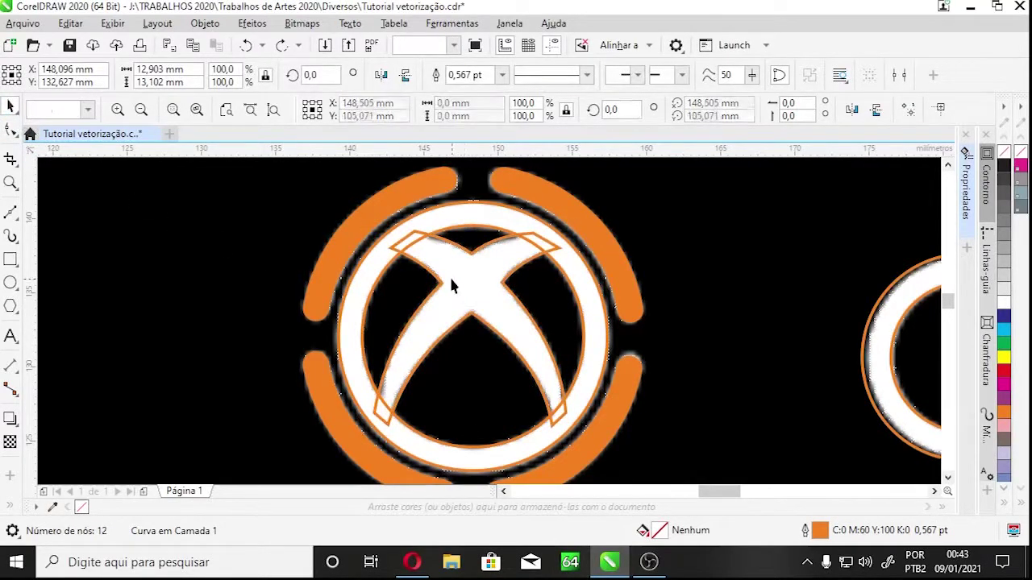
click(413, 237)
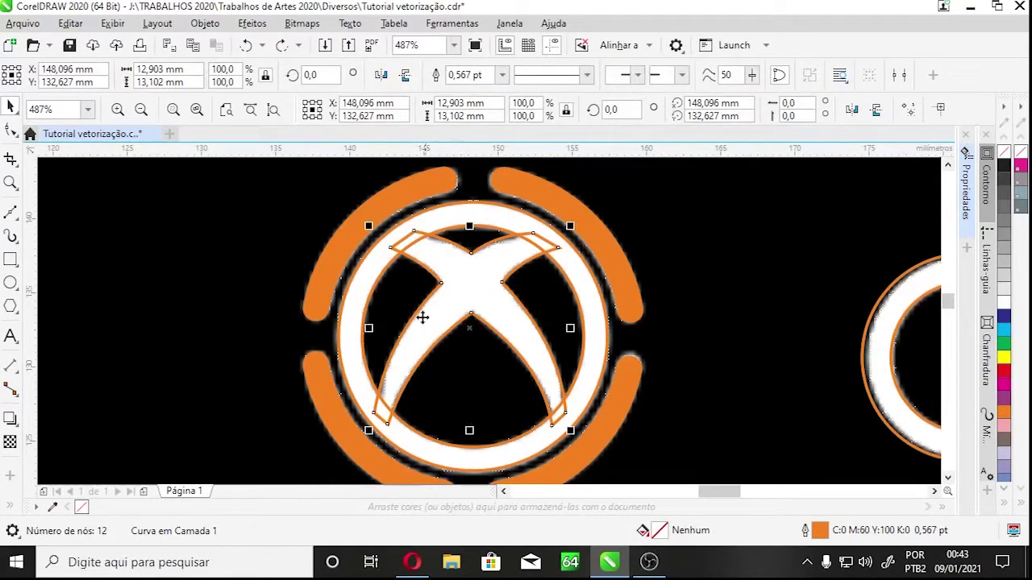
drag(387, 266, 391, 302)
key(ctrl+z)
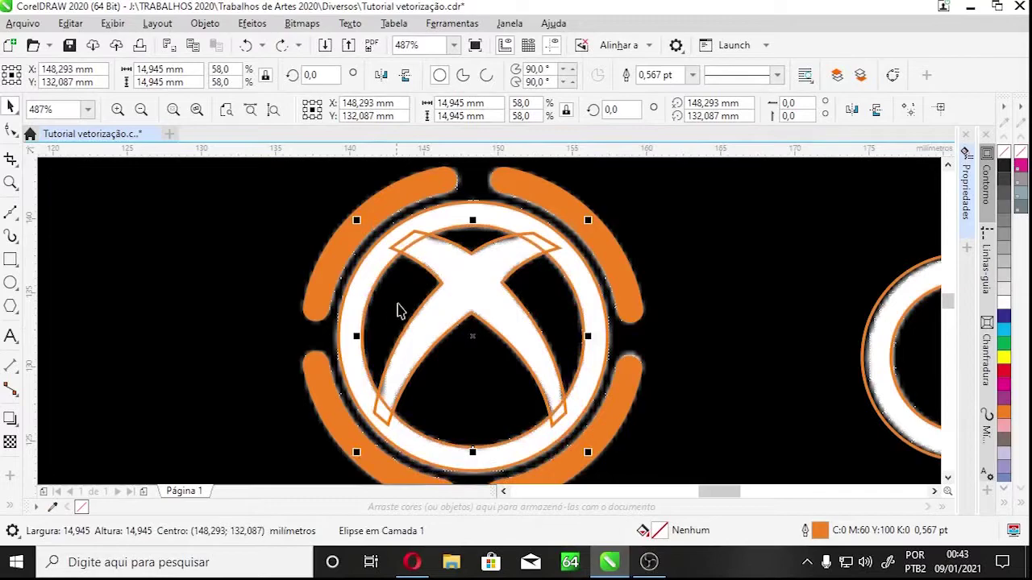
click(408, 242)
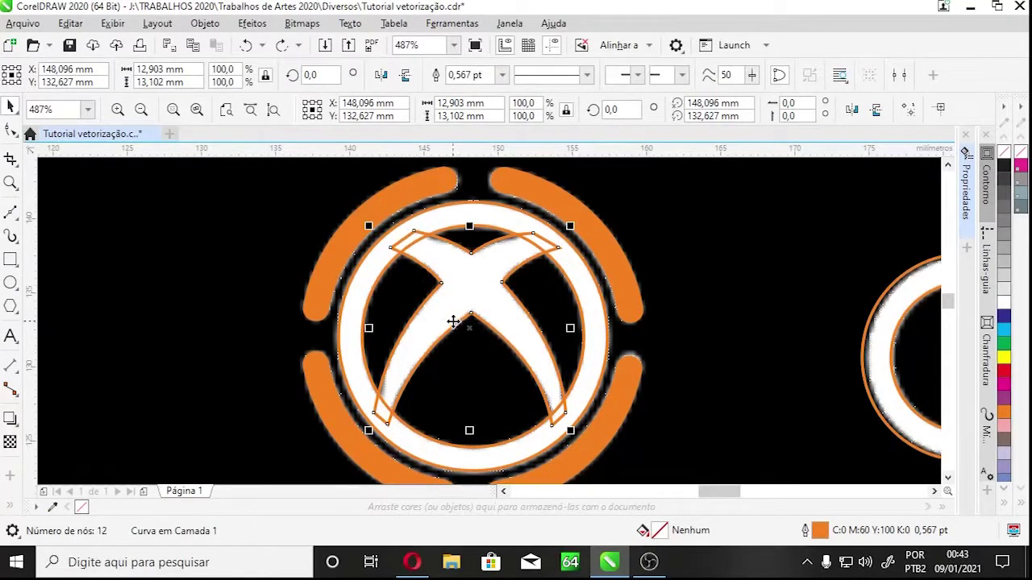
shift+click(386, 269)
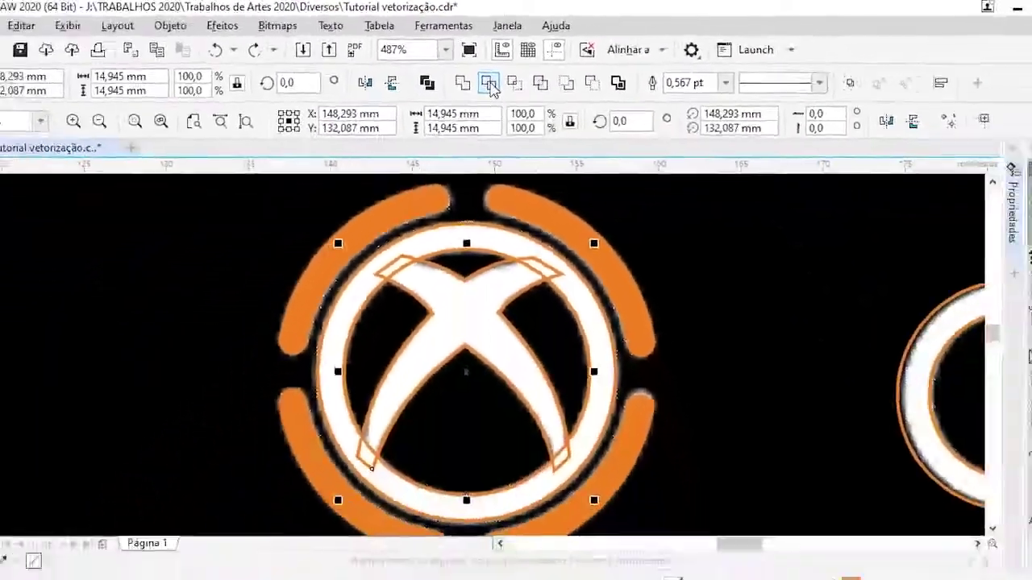
click(490, 84)
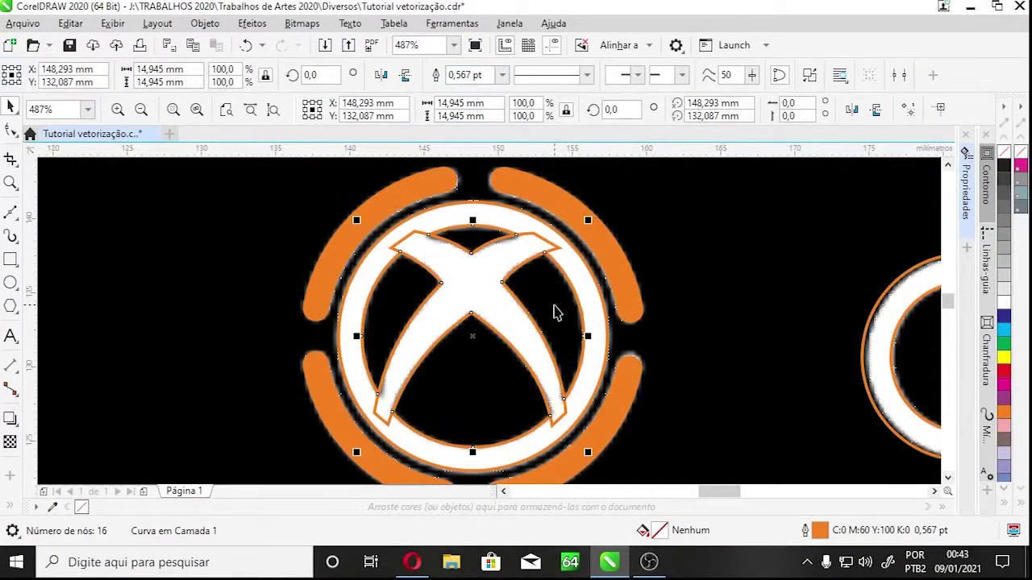
key(ctrl+z)
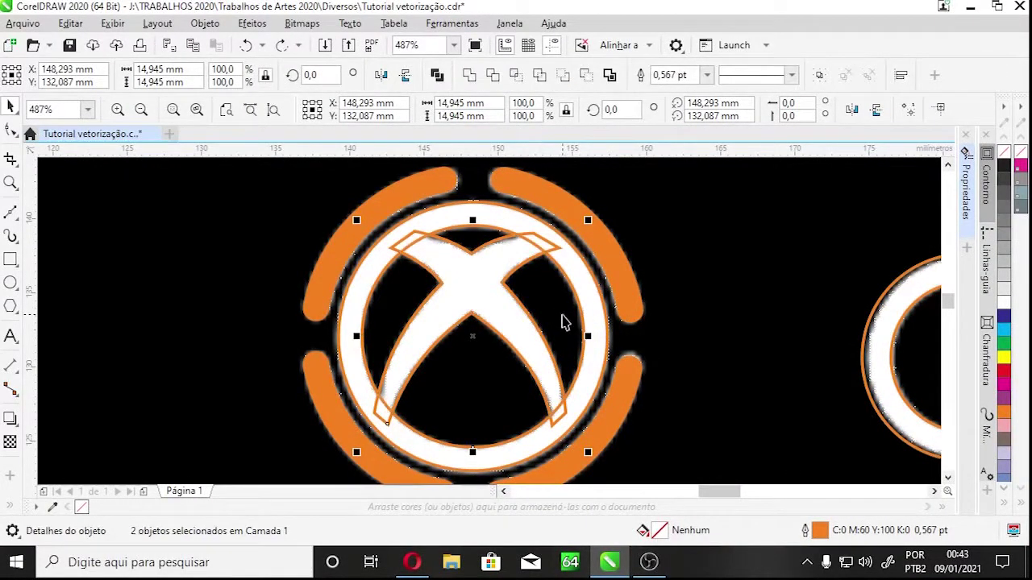
- Repeat the trim with the X selected first and the inner circle second, and undo it
click(561, 315)
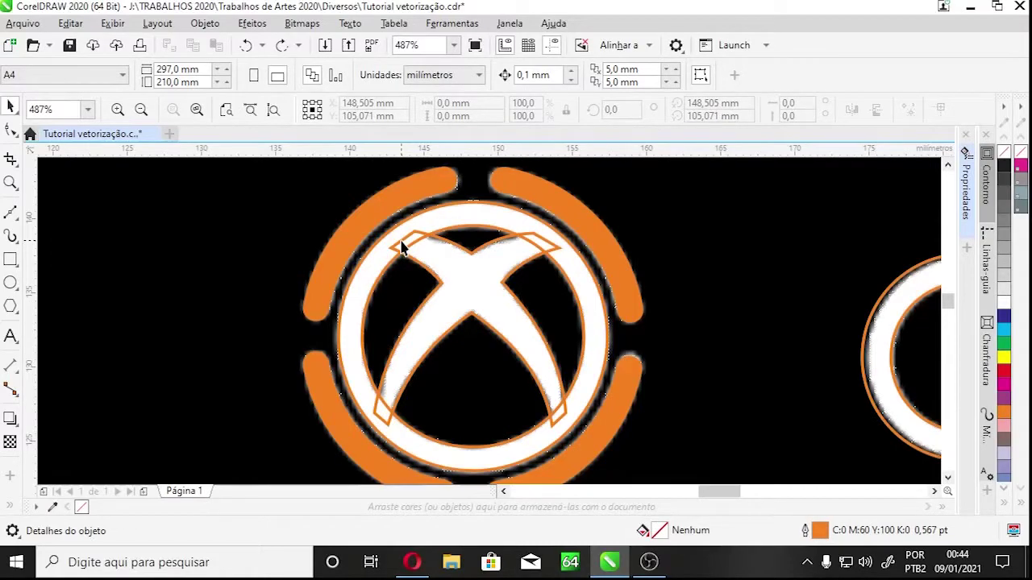
click(406, 247)
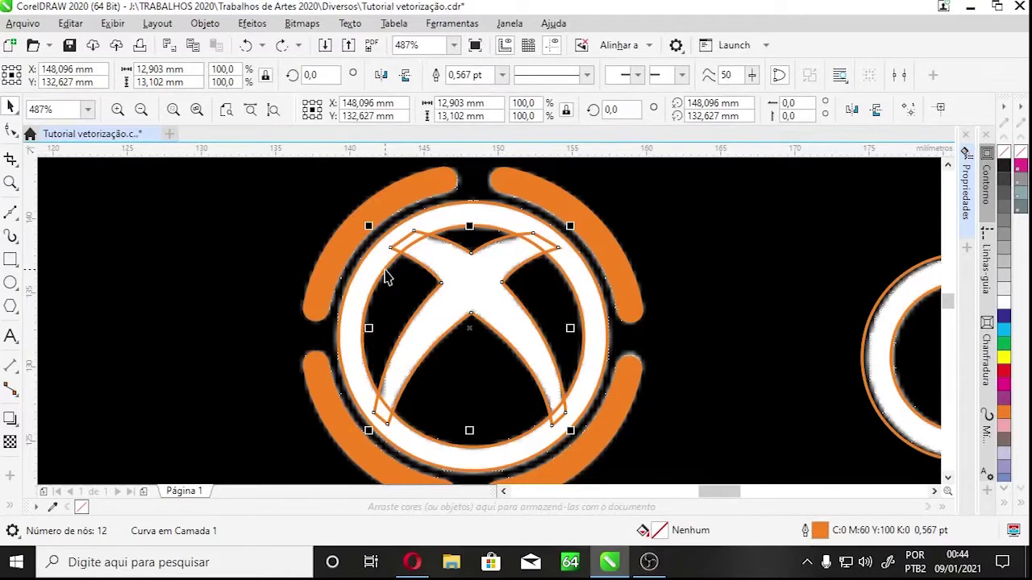
shift+click(387, 277)
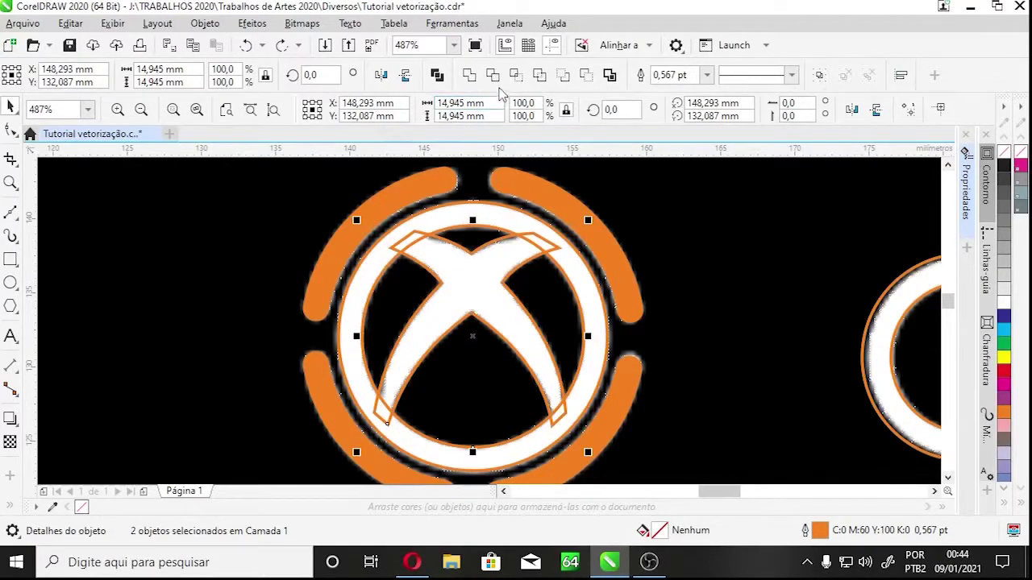
click(492, 75)
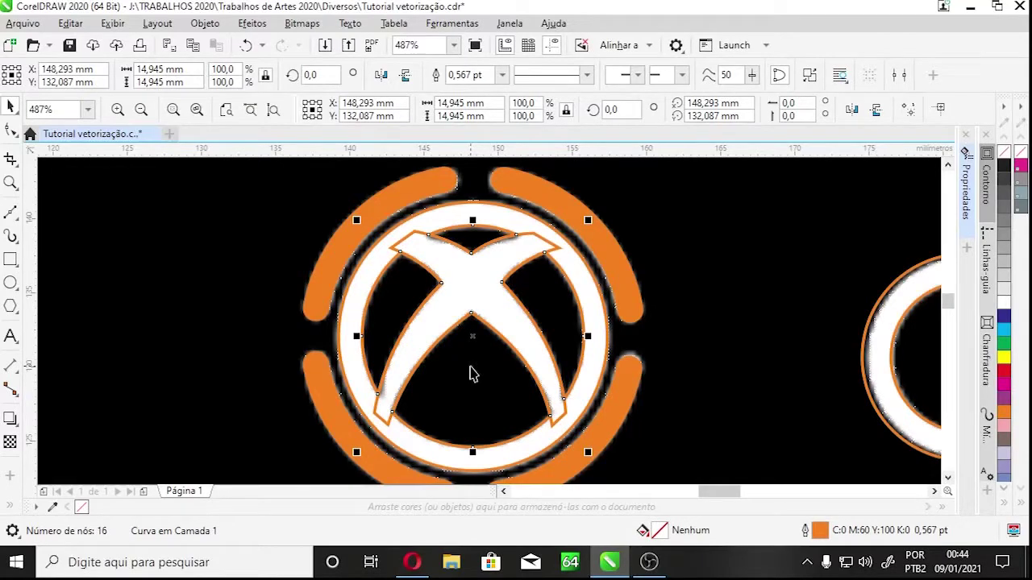
key(ctrl+z)
key(Escape)
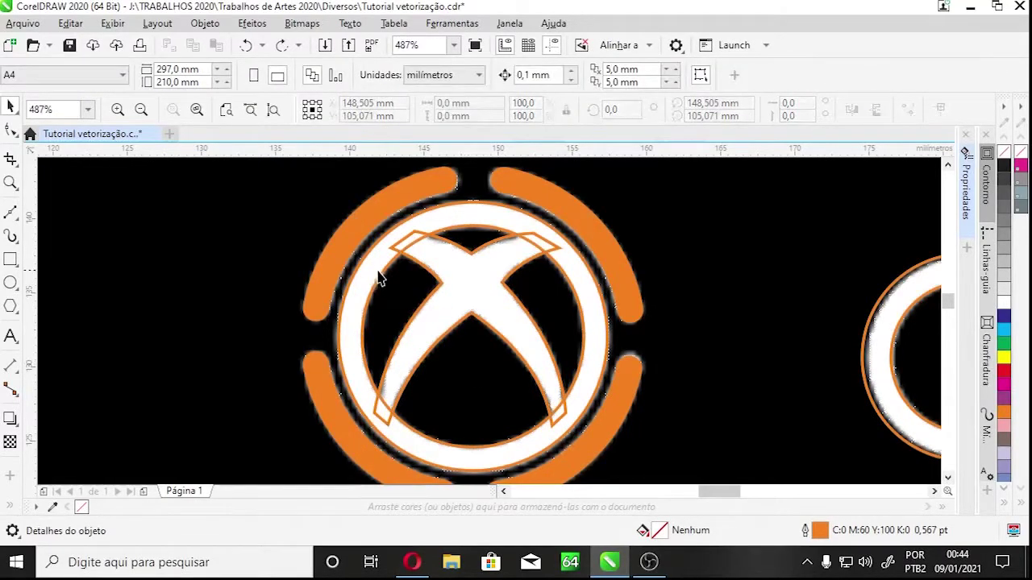
- Try the reverse trim by selecting the inner circle before the X, move the trimmed X aside, and undo both operations
click(390, 329)
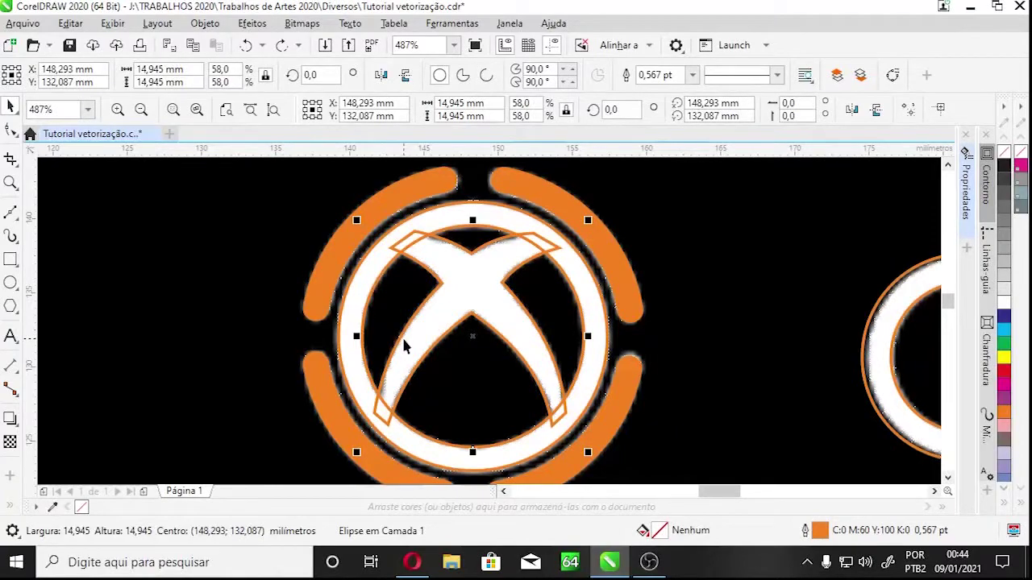
shift+click(410, 242)
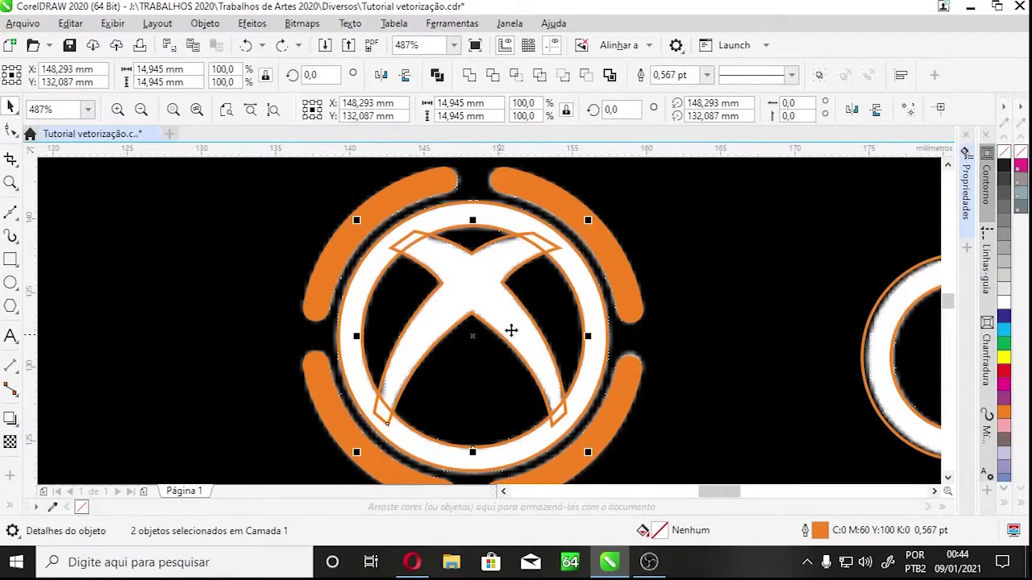
click(492, 76)
drag(558, 248, 825, 210)
key(ctrl+z)
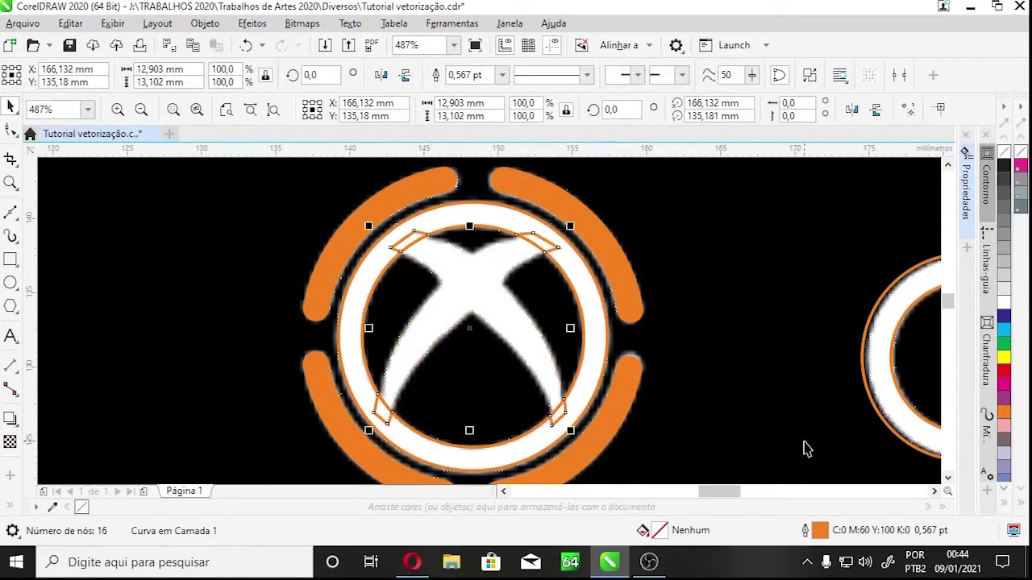
key(ctrl+z)
key(Escape)
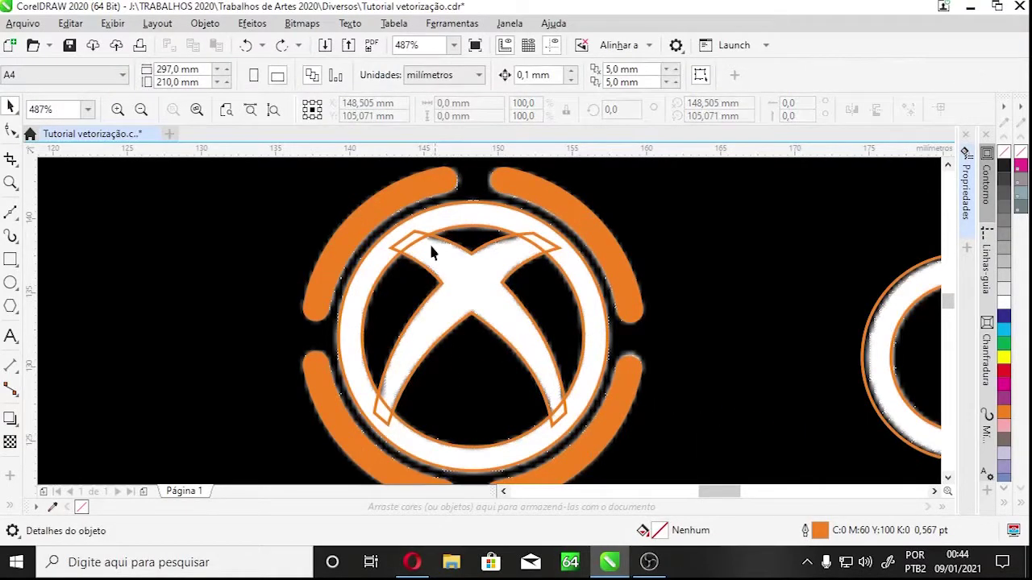
- Trim the logo's inner circle with the X outline as the cutter and remove the X outline
click(414, 239)
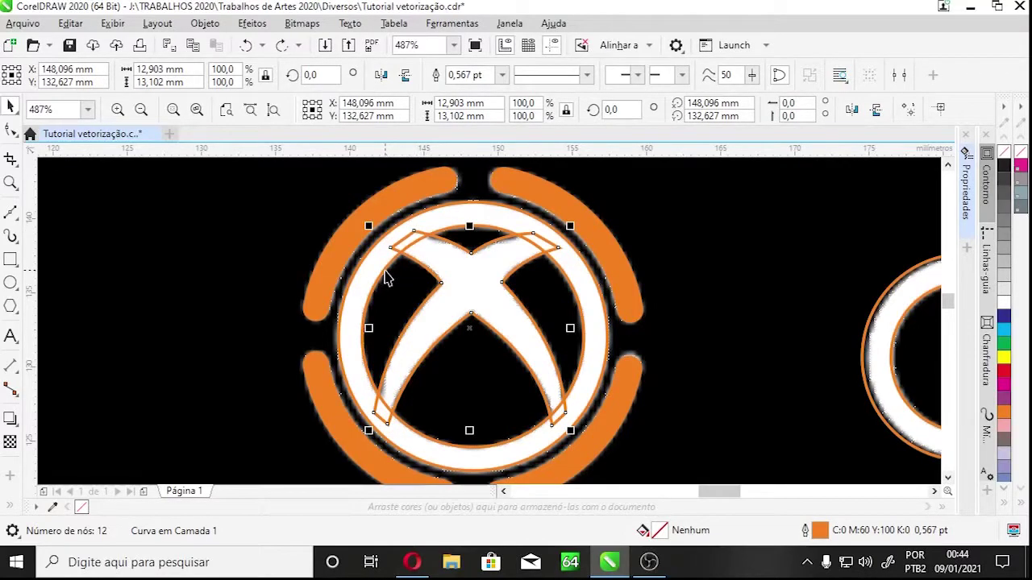
shift+click(386, 275)
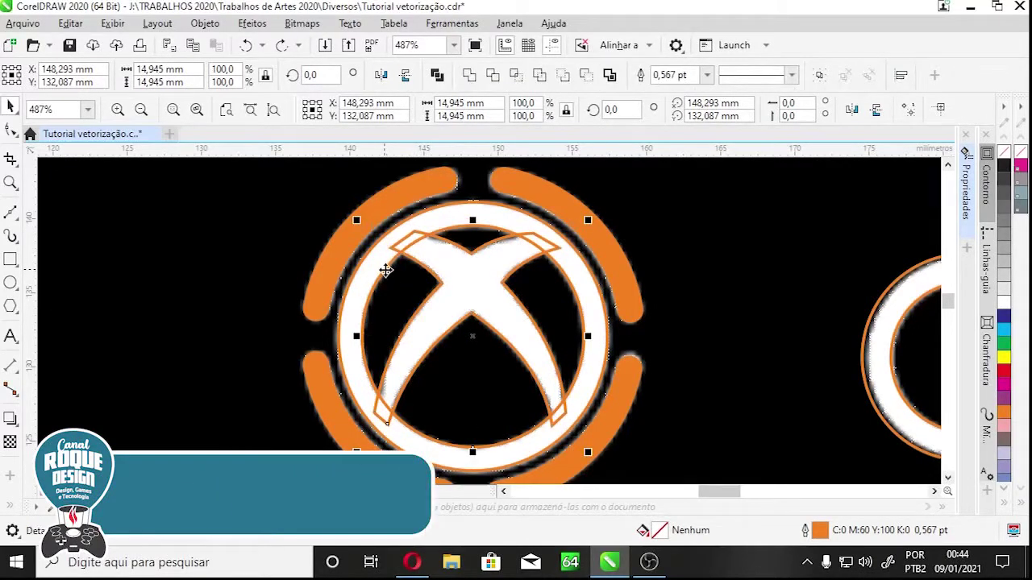
click(491, 76)
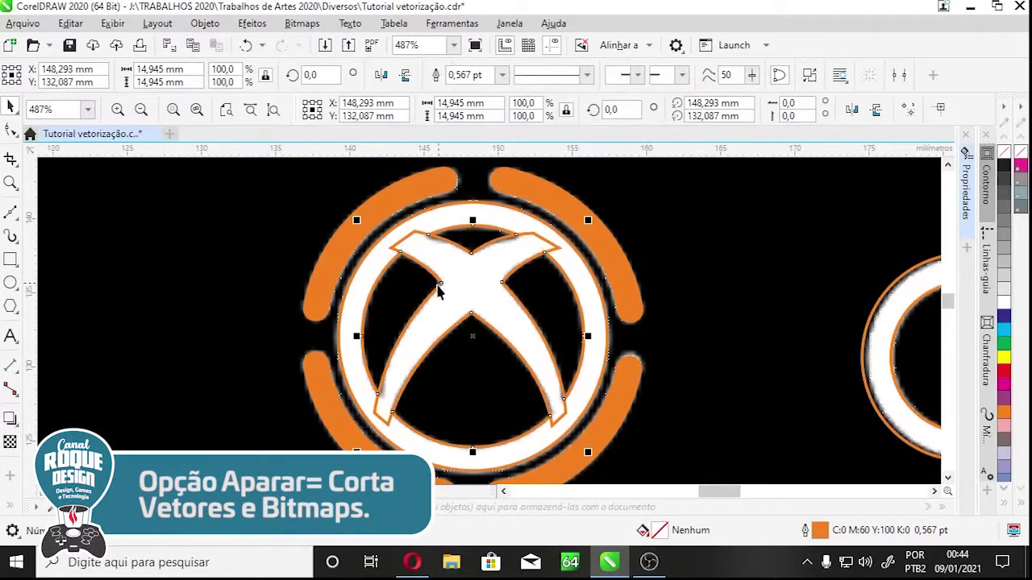
click(419, 246)
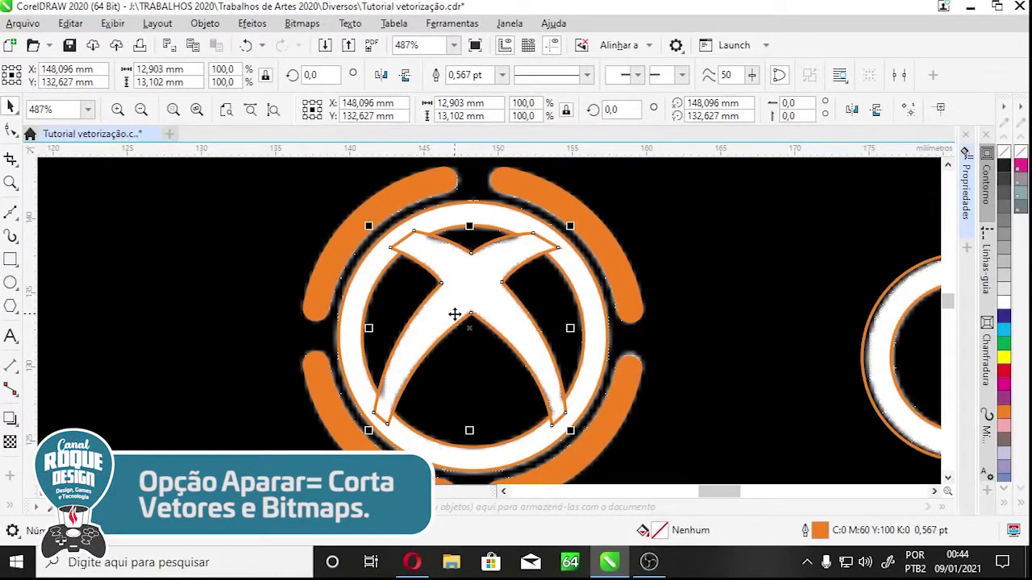
key(Escape)
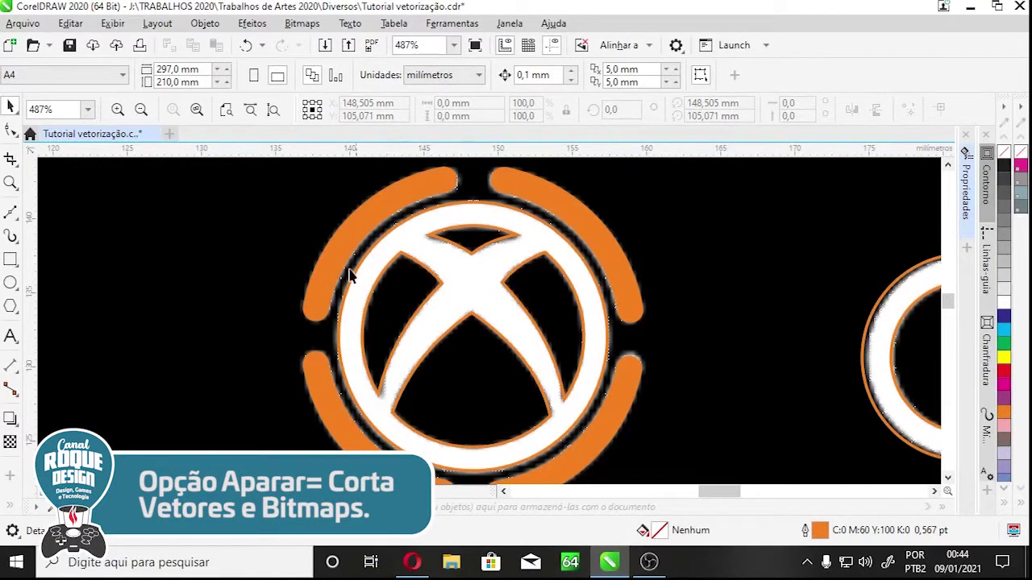
- Select all nodes of the controller body outline with the Shape tool and convert its straight segments to curves
key(z)
key(F4)
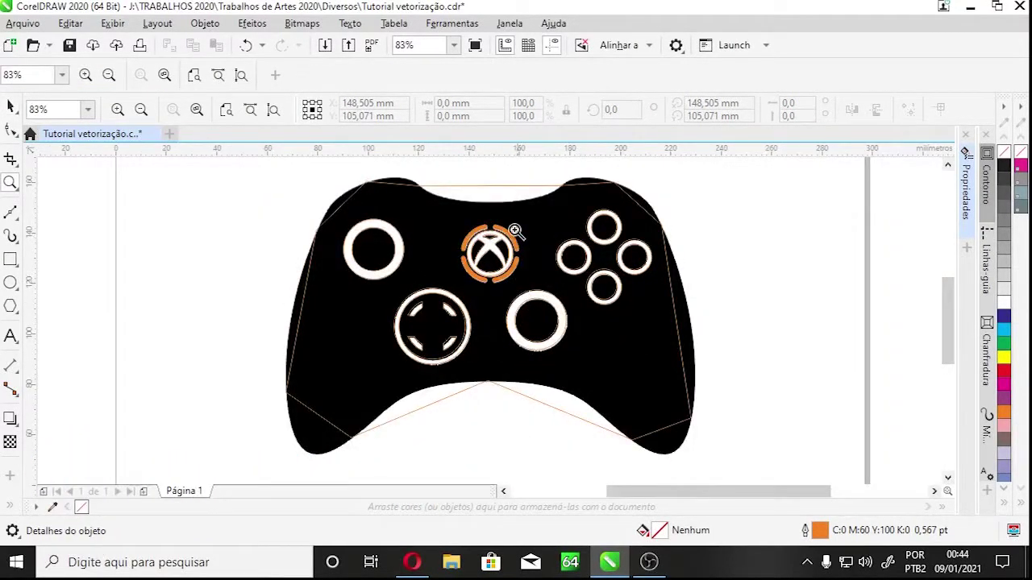
drag(282, 167, 709, 464)
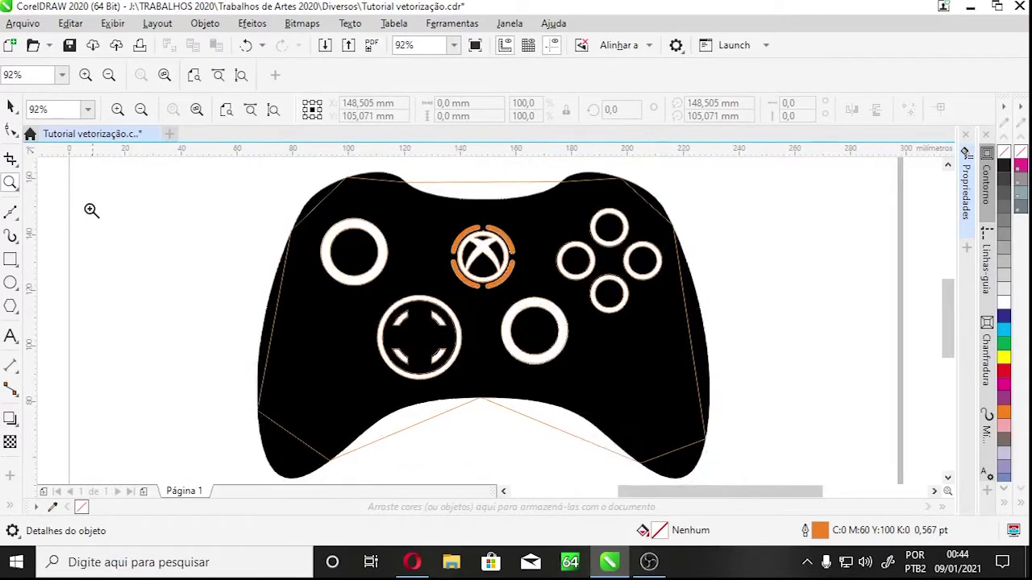
click(12, 131)
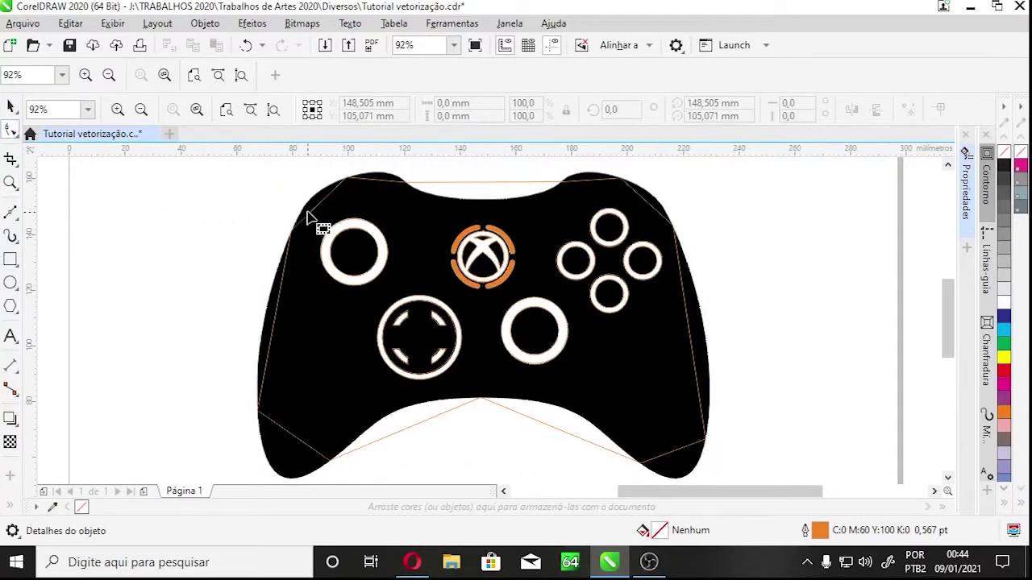
click(372, 199)
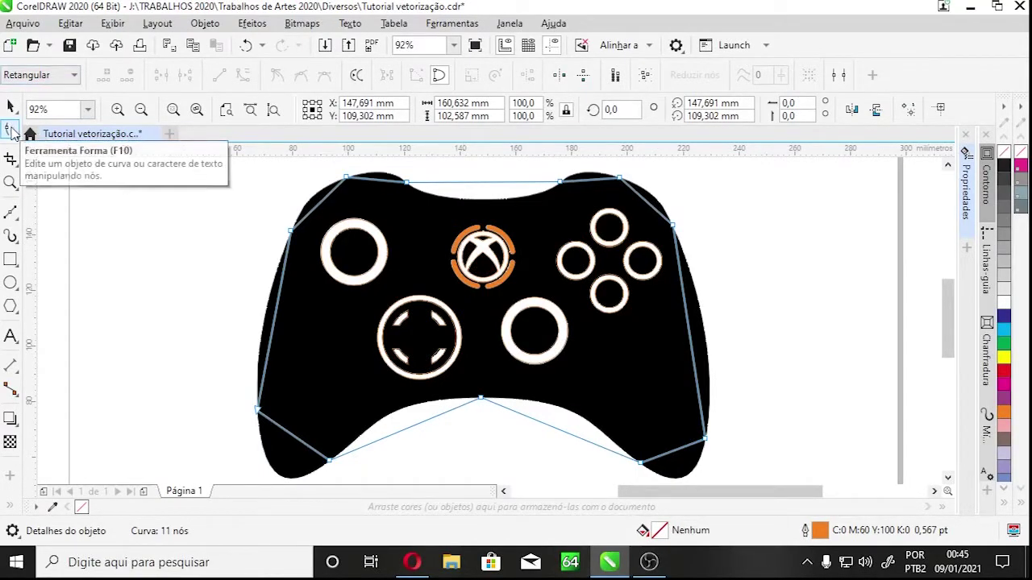
key(ctrl+a)
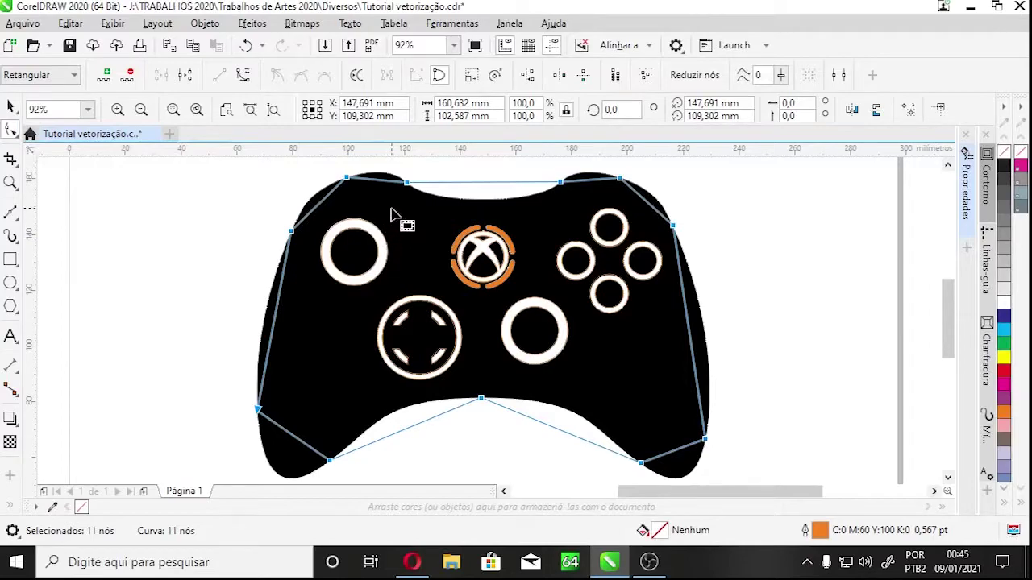
click(251, 167)
drag(388, 268, 743, 452)
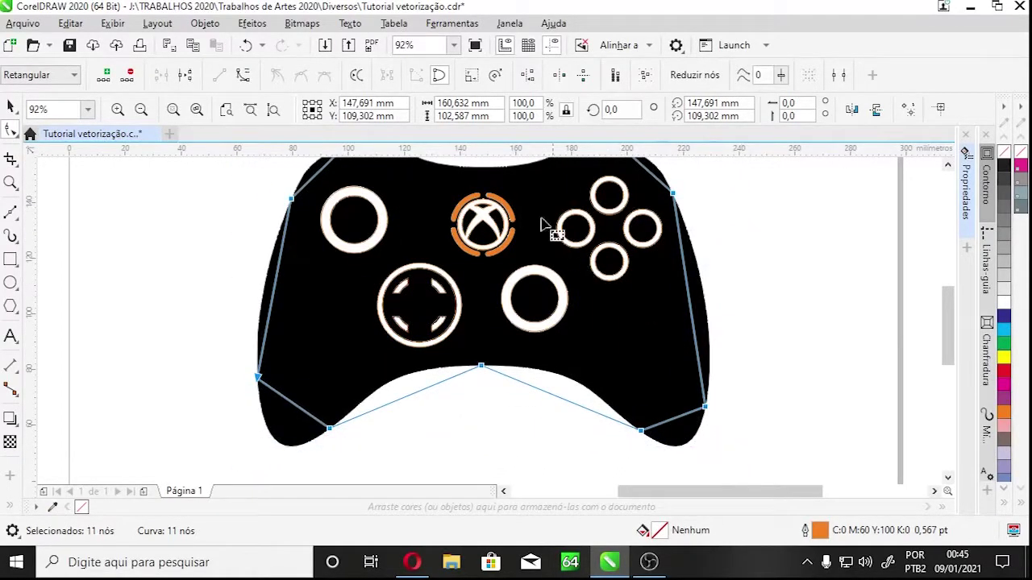
click(244, 77)
- Try bending the body outline's lower-left segment around the controller's grip and undo the bend
key(z)
drag(208, 194, 388, 444)
drag(379, 301, 688, 479)
key(F10)
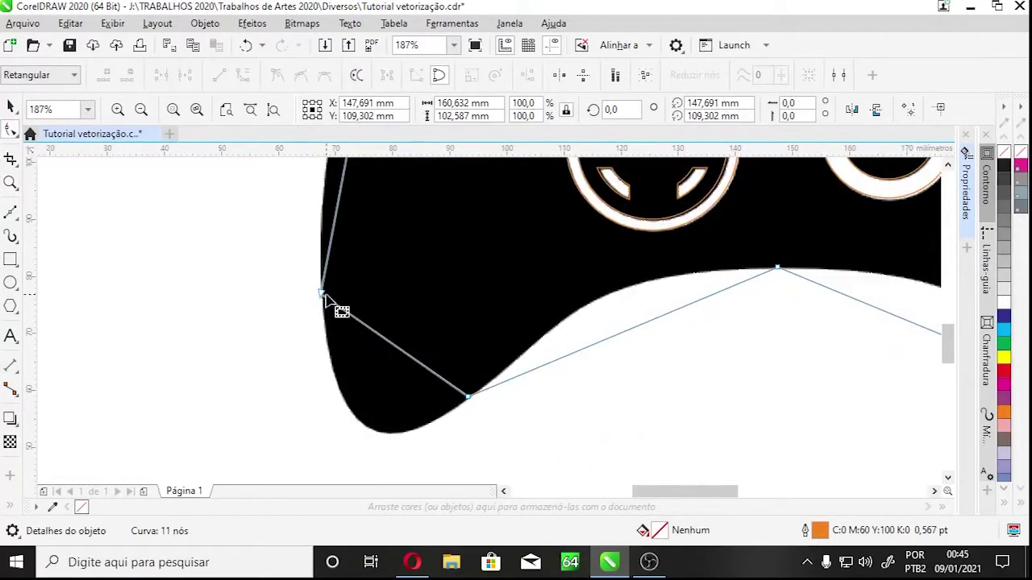
click(323, 294)
drag(368, 337, 374, 445)
key(ctrl+z)
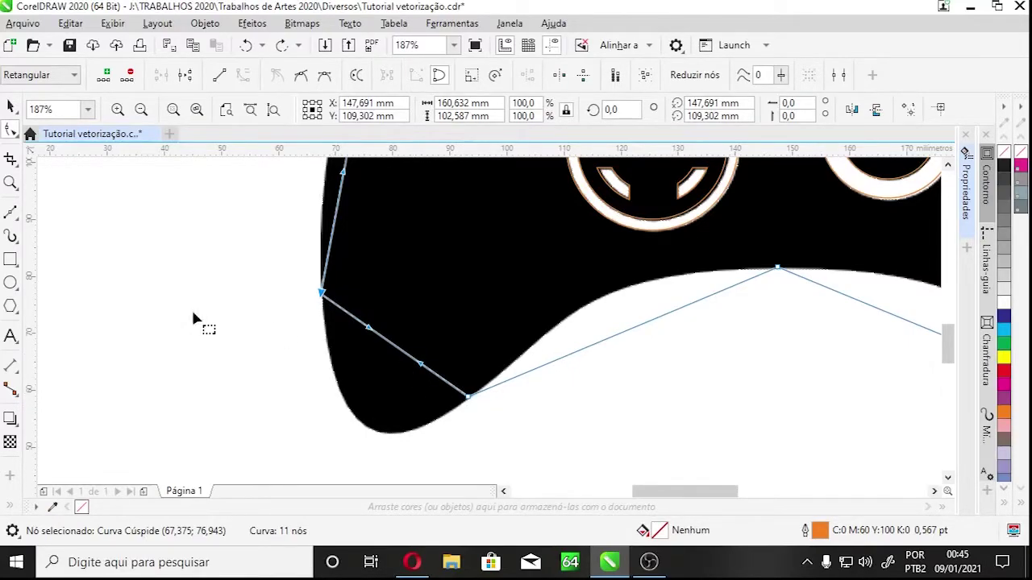
- Draw a two-node Bézier curve about 12 mm wide and 20 mm high in the empty area beside the controller's left grip
click(11, 212)
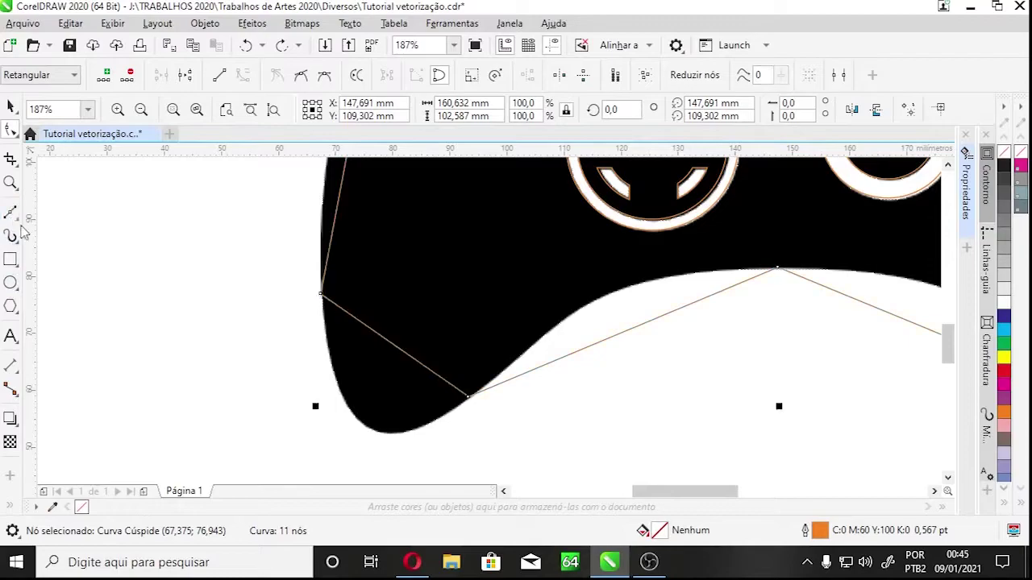
click(140, 254)
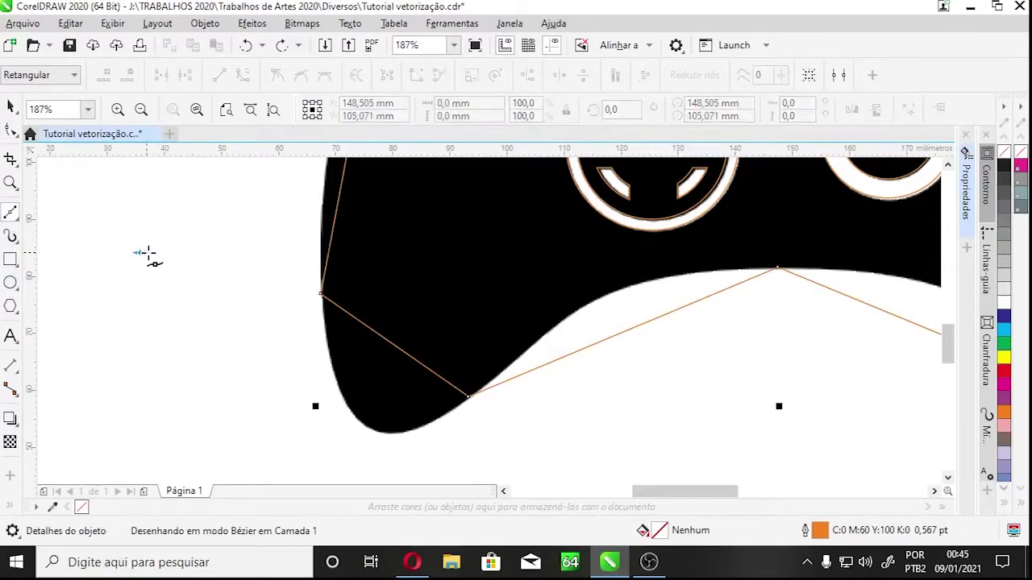
click(208, 290)
drag(129, 368, 167, 372)
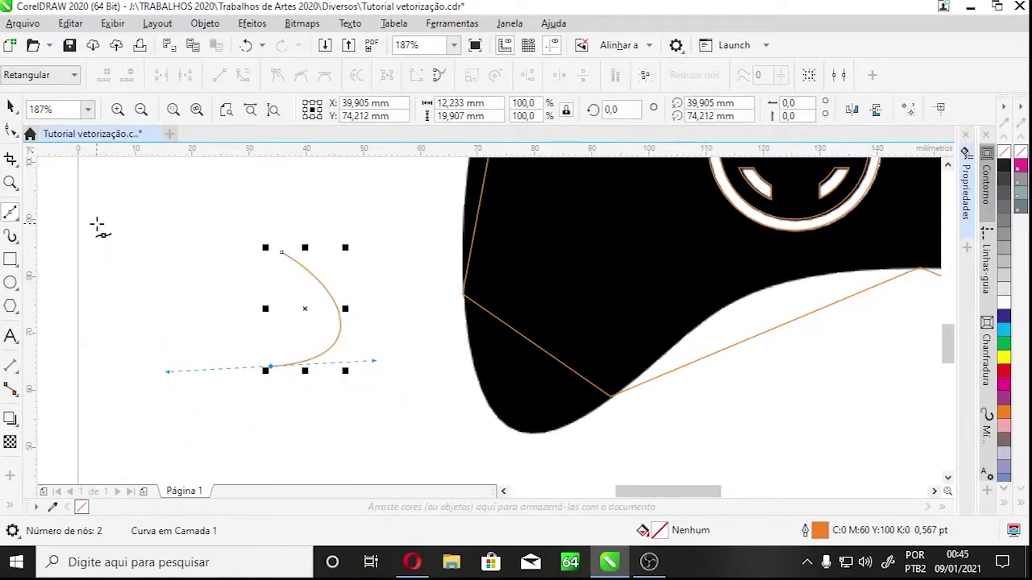
- Try extending the practice Bézier curve with a third node to about 43 mm wide, and undo the practice curve
mouse_move(104, 228)
mouse_down()
mouse_move(145, 210)
mouse_move(147, 158)
mouse_move(155, 224)
mouse_move(134, 179)
mouse_up()
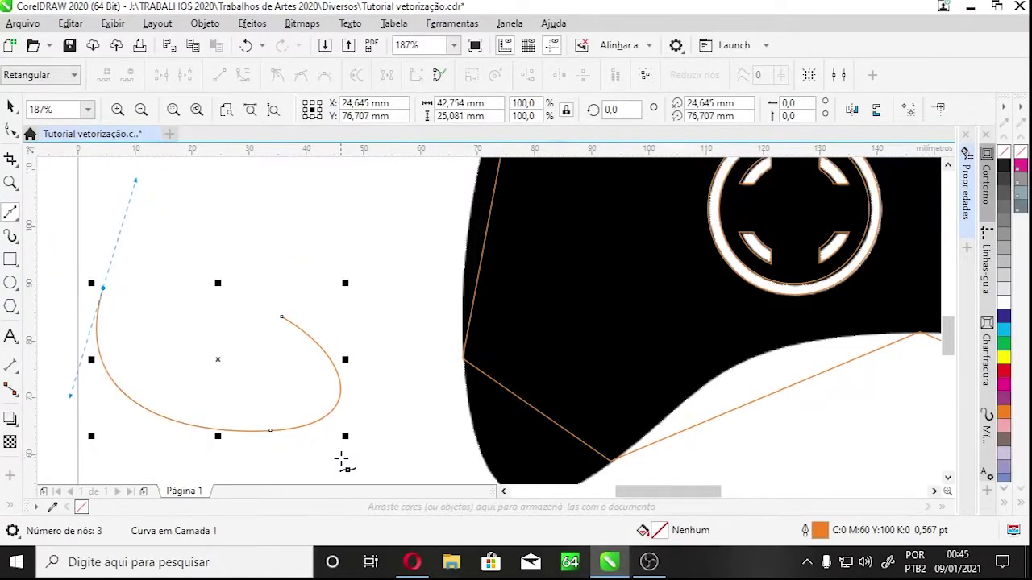
key(ctrl+z)
key(ctrl+z)
- Bend the body outline's lower-left segment around the controller's left grip with the Shape tool
click(11, 129)
drag(948, 327, 948, 337)
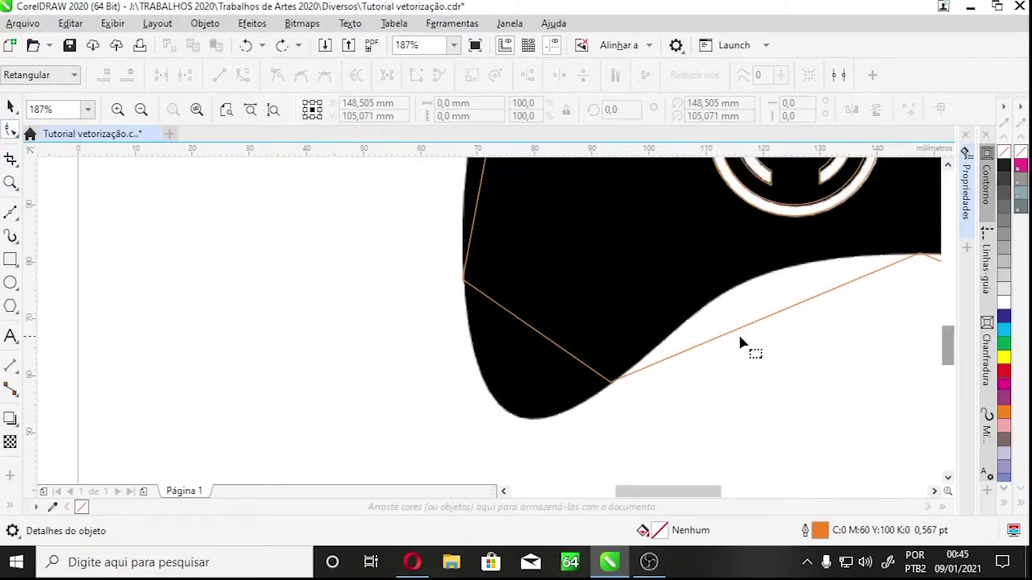
click(586, 261)
drag(521, 322, 500, 403)
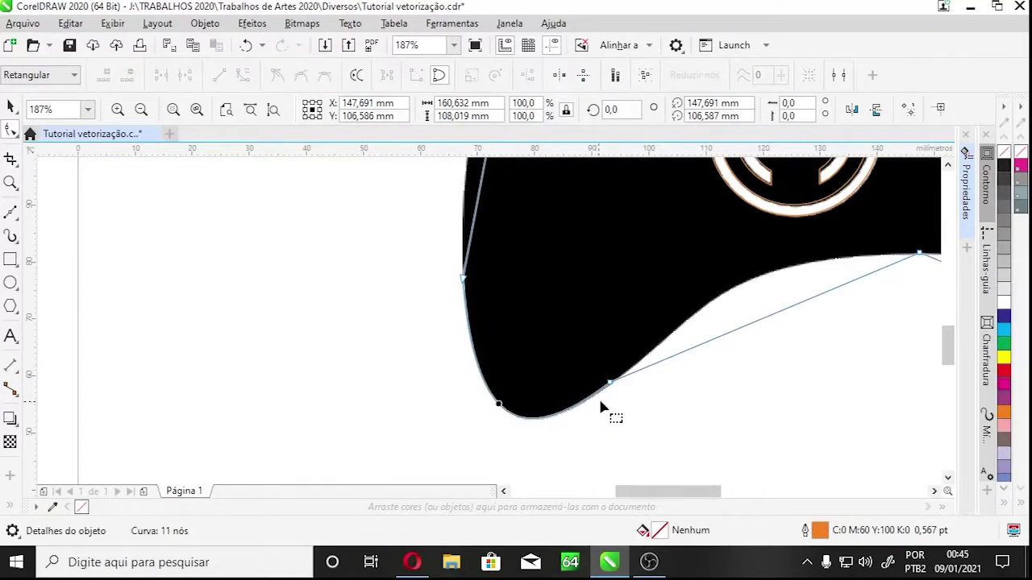
- Curve the outline segment along the left half of the controller's bottom arch and adjust its handles to the bitmap edge
drag(798, 309, 763, 273)
click(610, 384)
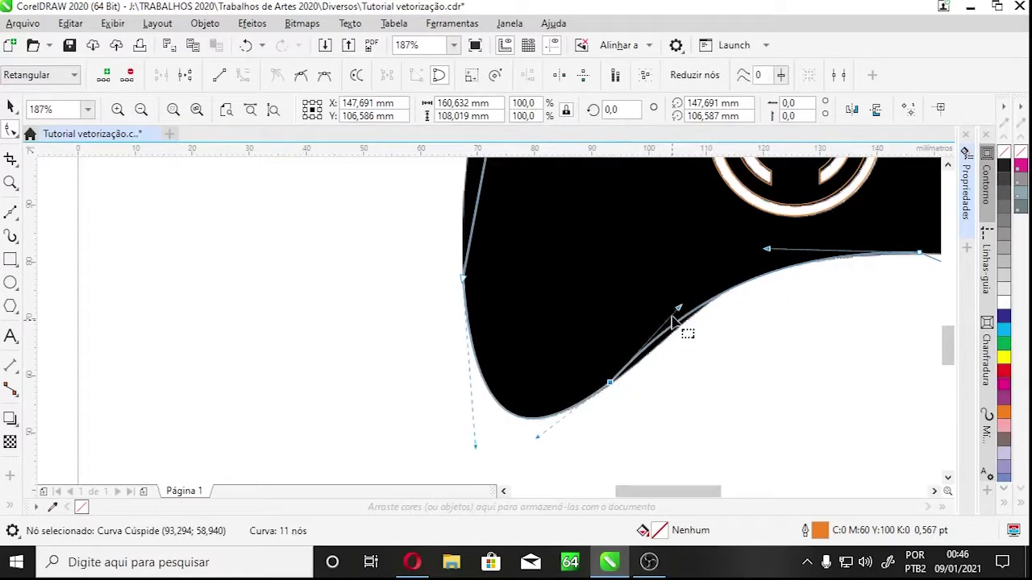
mouse_move(680, 309)
mouse_down()
mouse_move(689, 332)
mouse_move(690, 309)
mouse_up()
drag(767, 249, 723, 251)
drag(679, 338, 687, 337)
- Curve the outline segment along the right half of the bottom arch and fine-tune both handles to match the bitmap
drag(662, 491, 722, 489)
click(416, 254)
drag(524, 299, 627, 254)
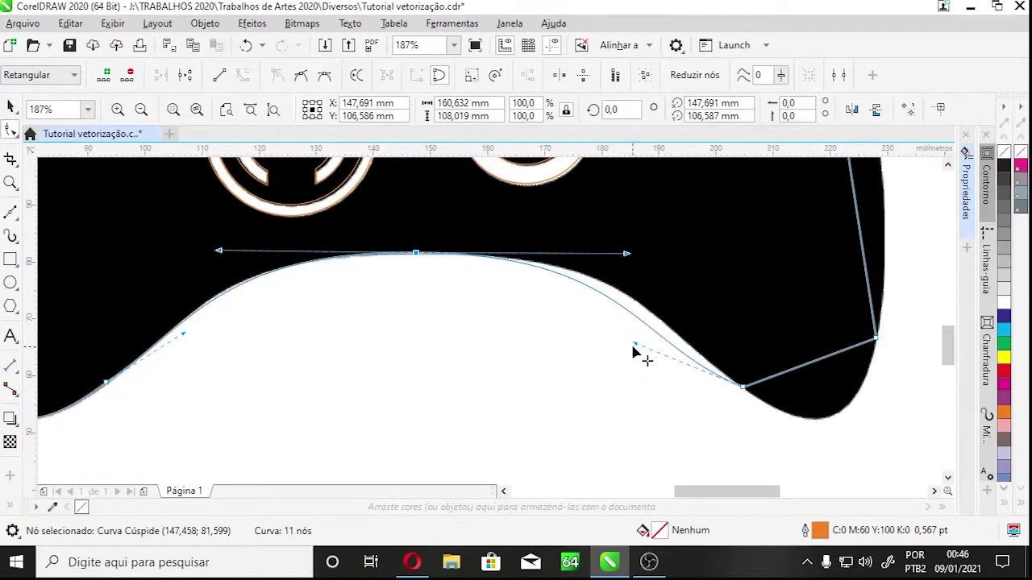
drag(637, 348, 634, 302)
click(627, 255)
drag(629, 255, 628, 256)
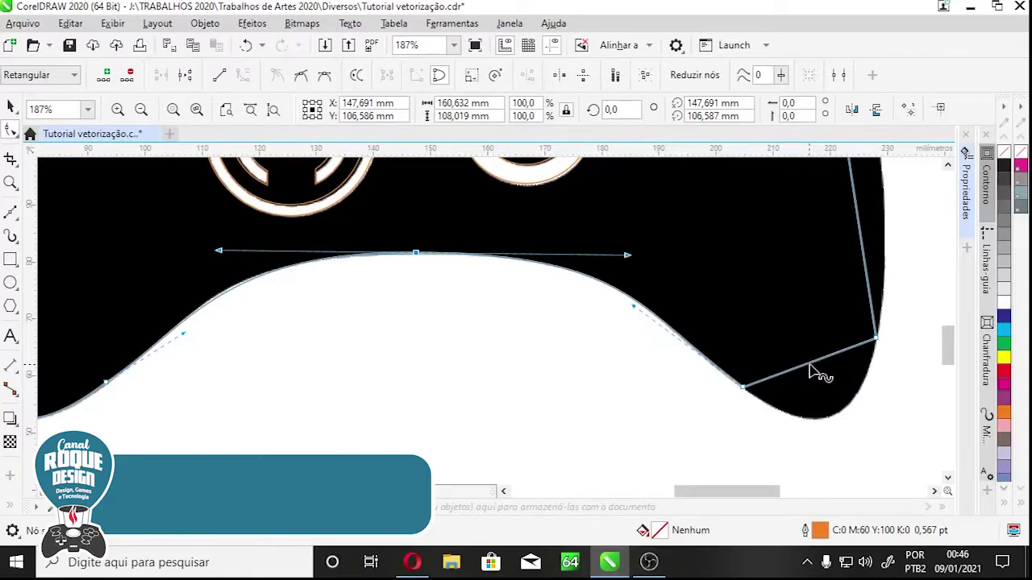
- Bend the outline segments around the controller's right grip and along its right side to follow the bitmap
drag(820, 363, 834, 418)
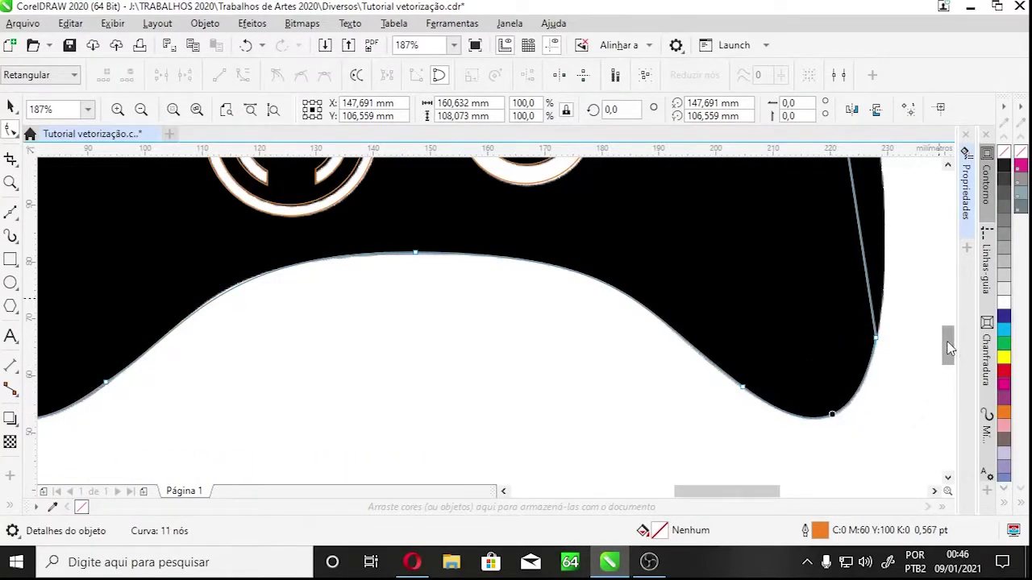
scroll(851, 278, up, 3)
drag(846, 250, 874, 241)
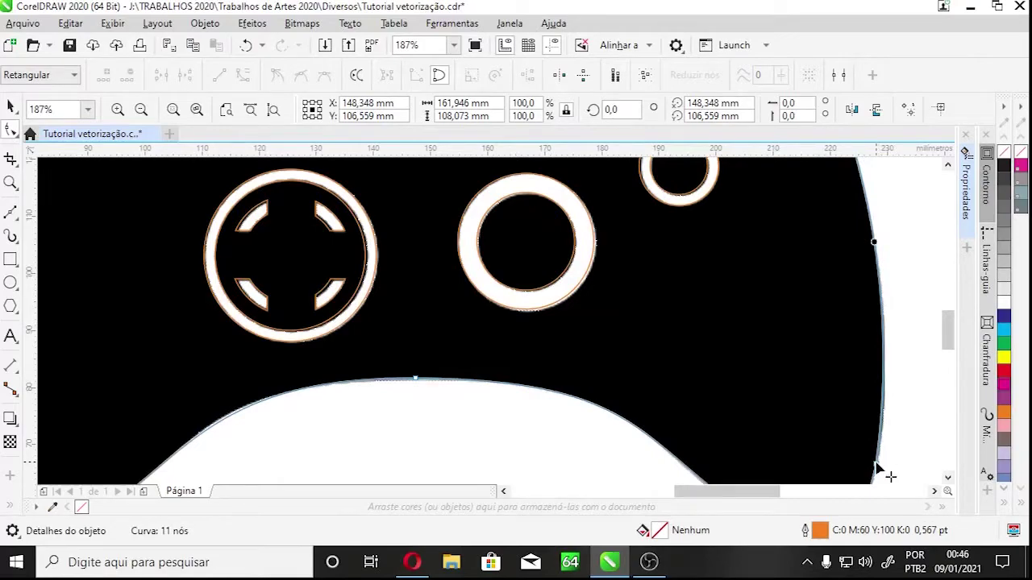
click(876, 465)
- Curve the upper-right shoulder and top-right hump segments of the body outline, adjusting their shared node and handles to the bitmap
drag(944, 334, 944, 292)
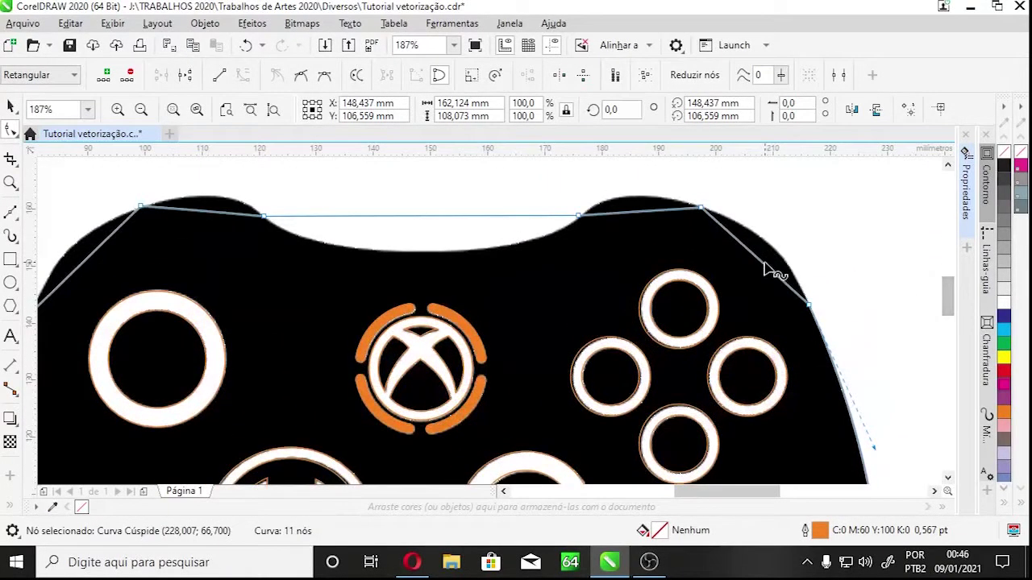
drag(766, 274, 764, 234)
click(811, 307)
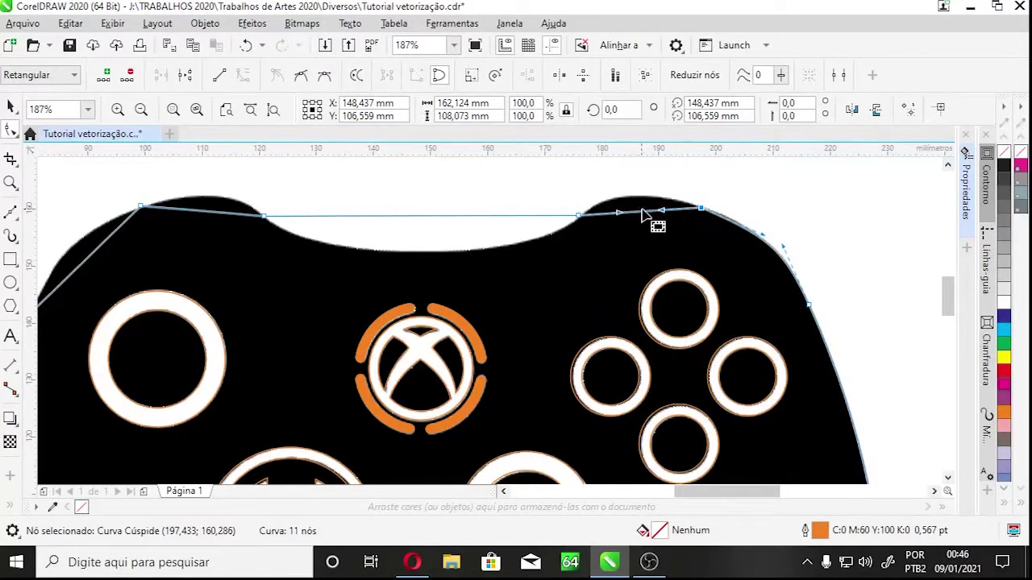
drag(635, 216, 631, 205)
click(700, 208)
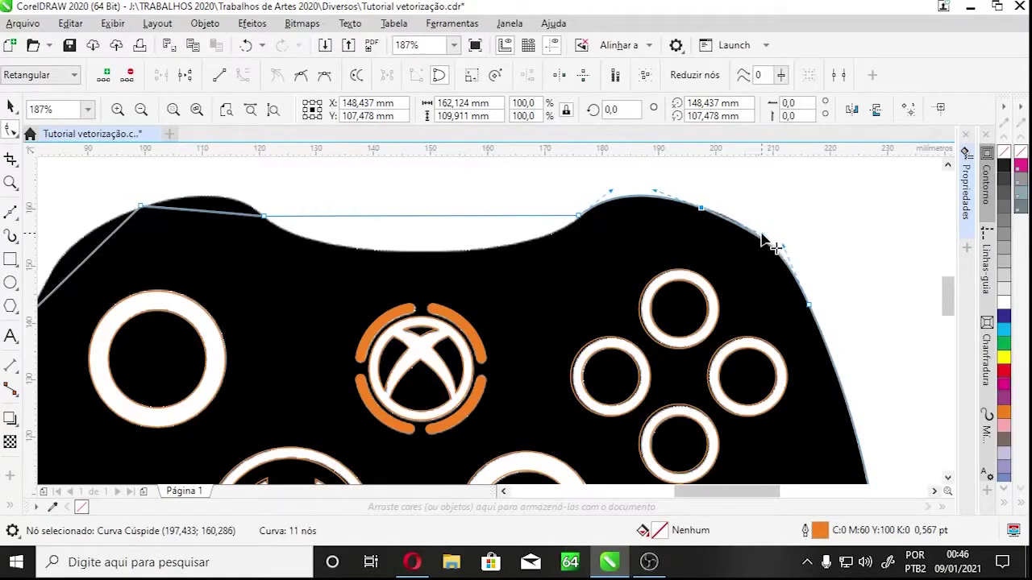
drag(765, 235, 758, 230)
drag(702, 208, 655, 195)
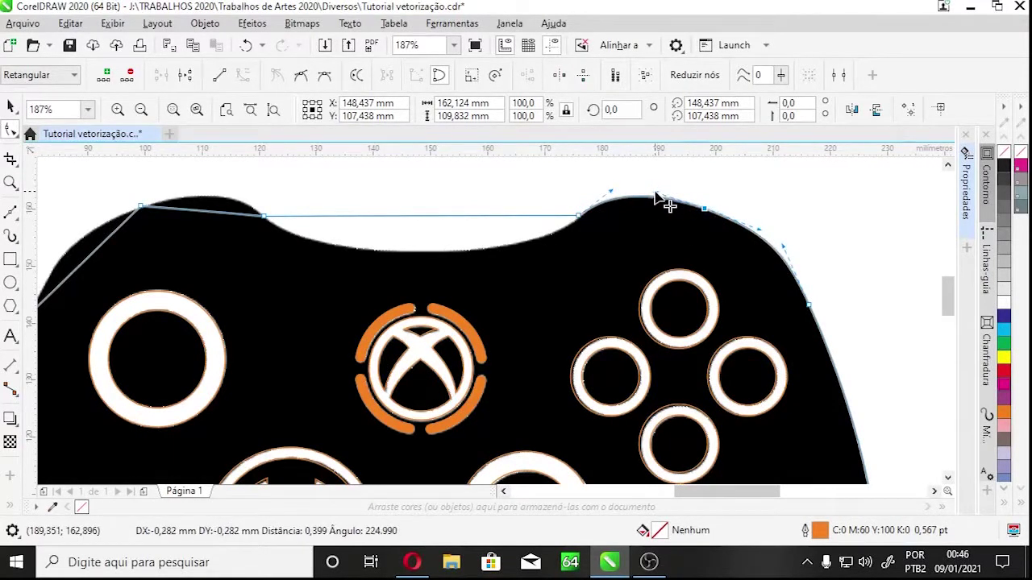
drag(758, 229, 757, 229)
- Bend the top centre segment into the dip above the Xbox logo and adjust its handles at both ends
drag(456, 223, 484, 246)
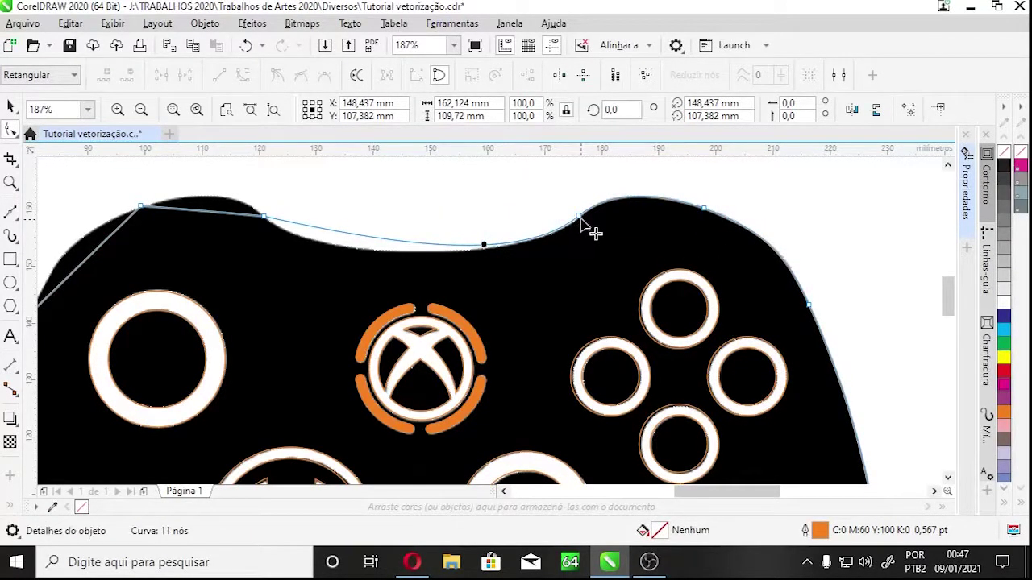
click(579, 217)
drag(578, 217, 611, 191)
drag(399, 245, 318, 264)
drag(522, 266, 528, 263)
- Curve the outline segment over the controller's top-left hump and refine its node and handle
drag(231, 222, 228, 197)
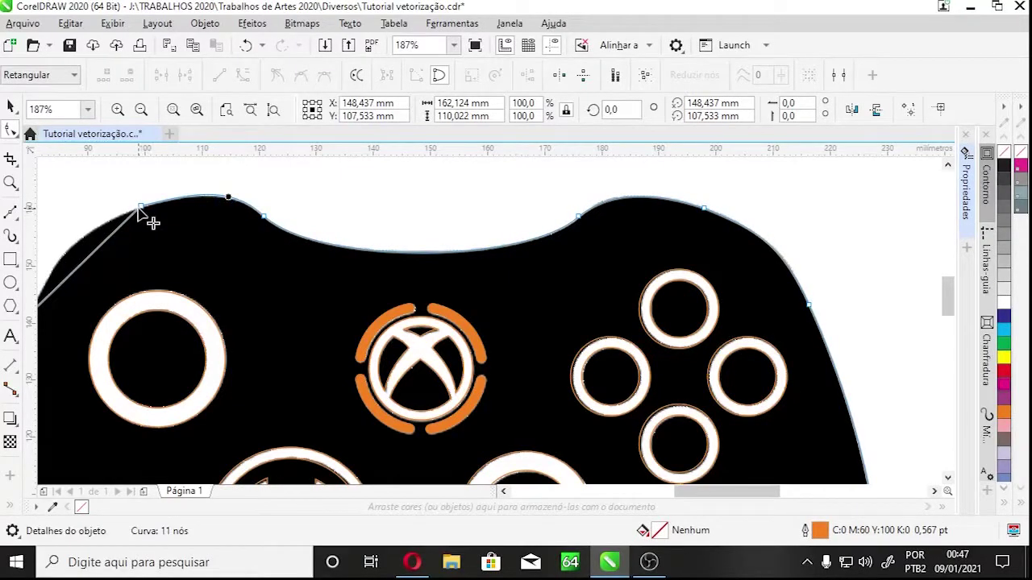
click(140, 209)
drag(138, 208, 138, 208)
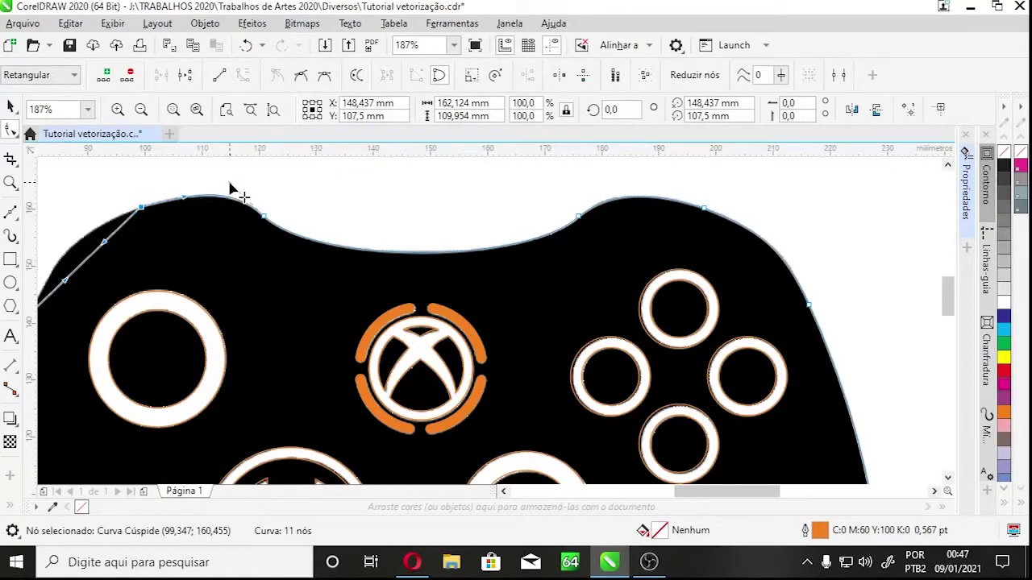
drag(229, 184, 226, 184)
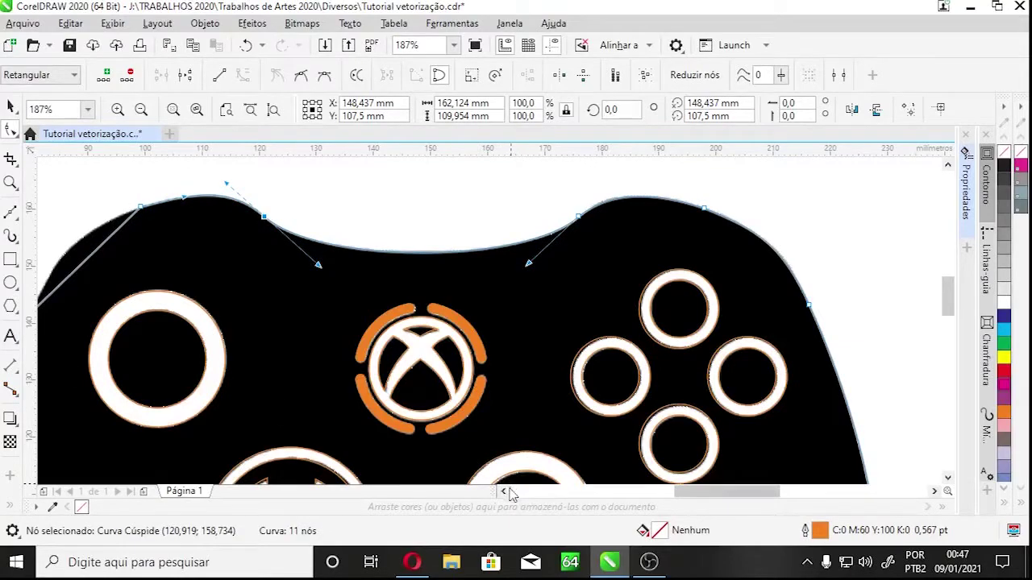
- Bend the upper-left shoulder and left side segments onto the bitmap edge, fine-tuning the shoulder and hump handles
click(503, 491)
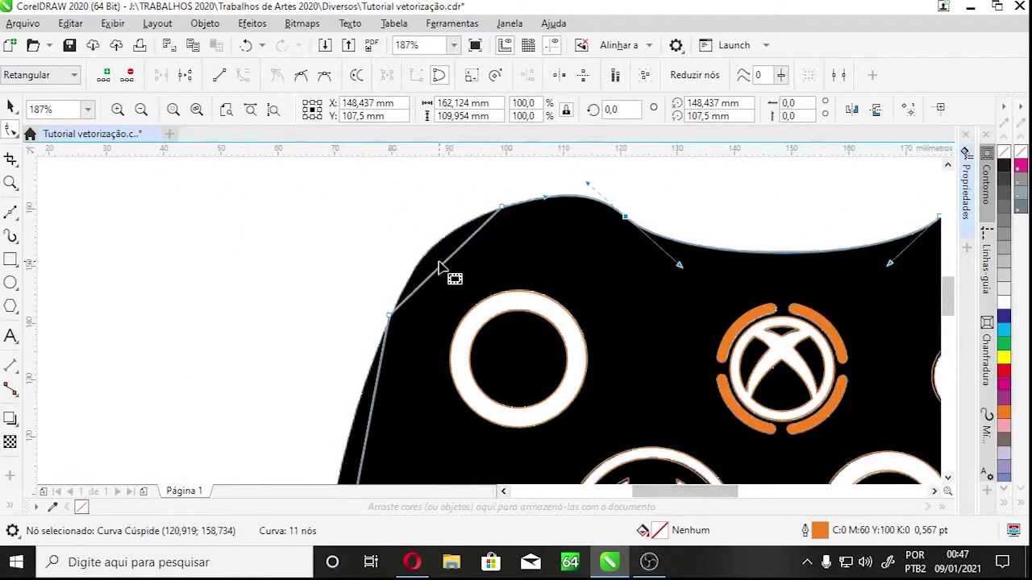
drag(447, 259, 434, 247)
drag(389, 318, 422, 265)
drag(445, 226, 442, 230)
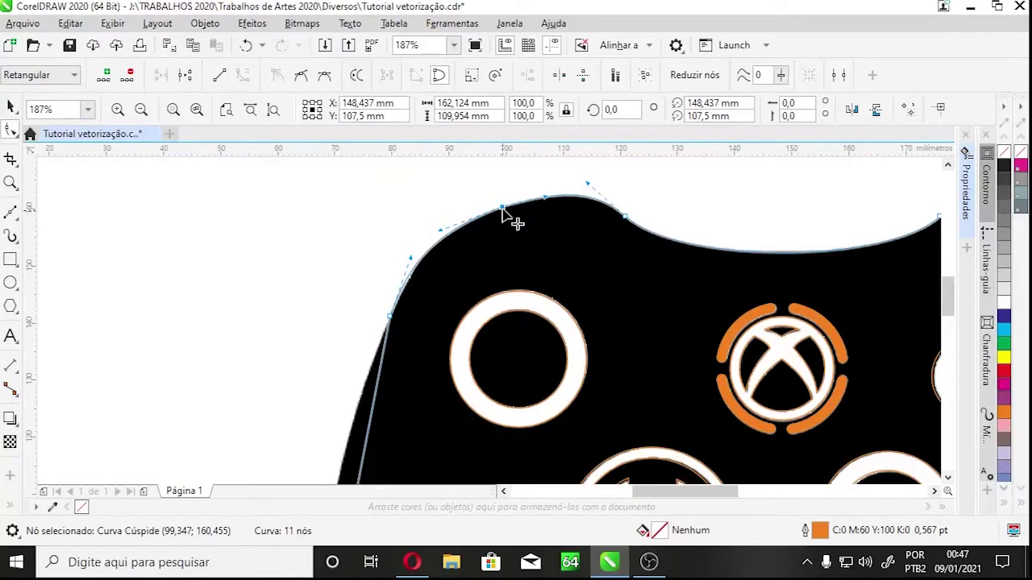
drag(624, 218, 625, 219)
drag(587, 187, 590, 186)
scroll(943, 292, down, 3)
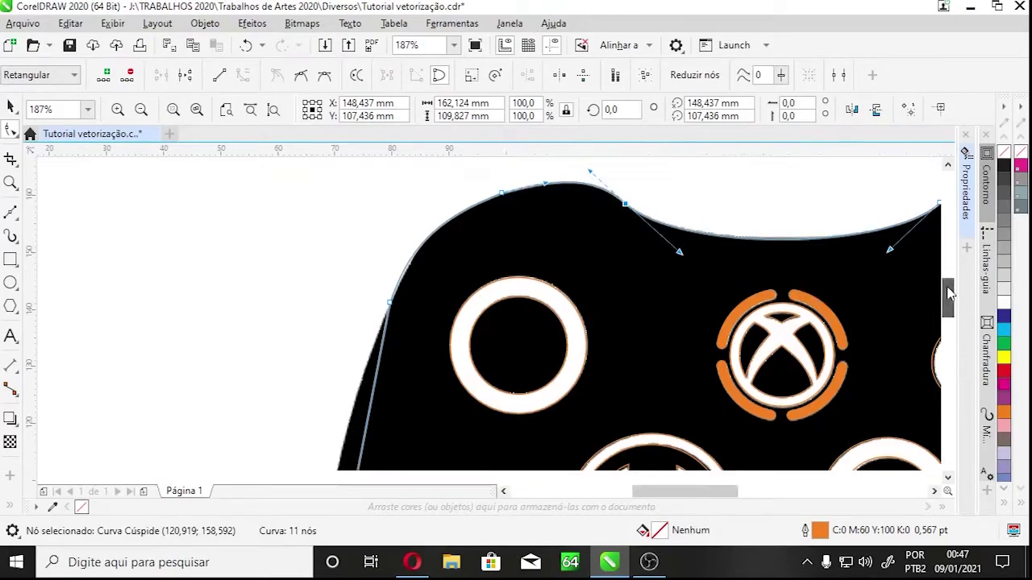
drag(362, 328, 338, 326)
- Move the body outline's node on the left side above the grip precisely onto the bitmap edge
key(z)
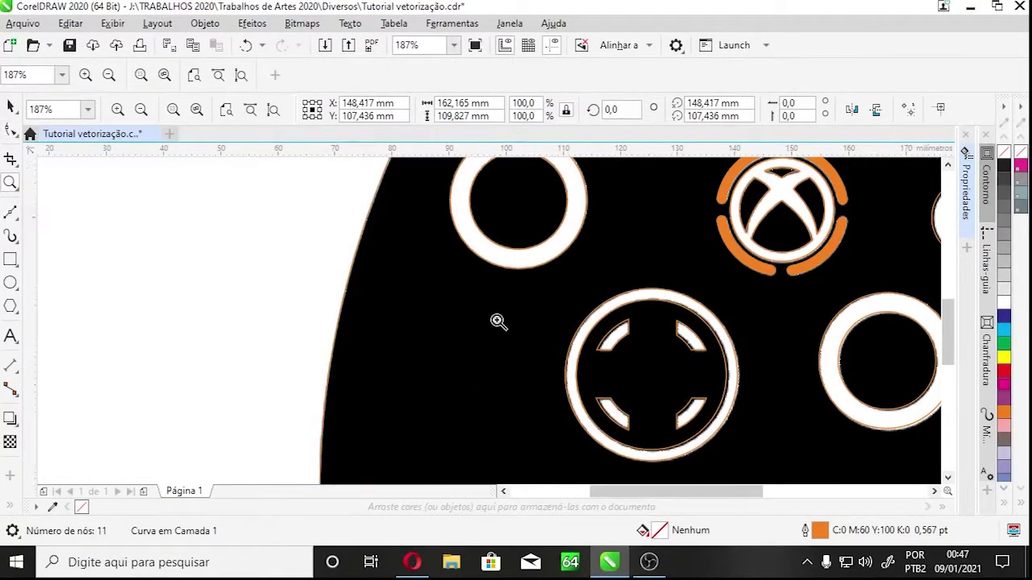
right_click(498, 320)
drag(429, 361, 559, 456)
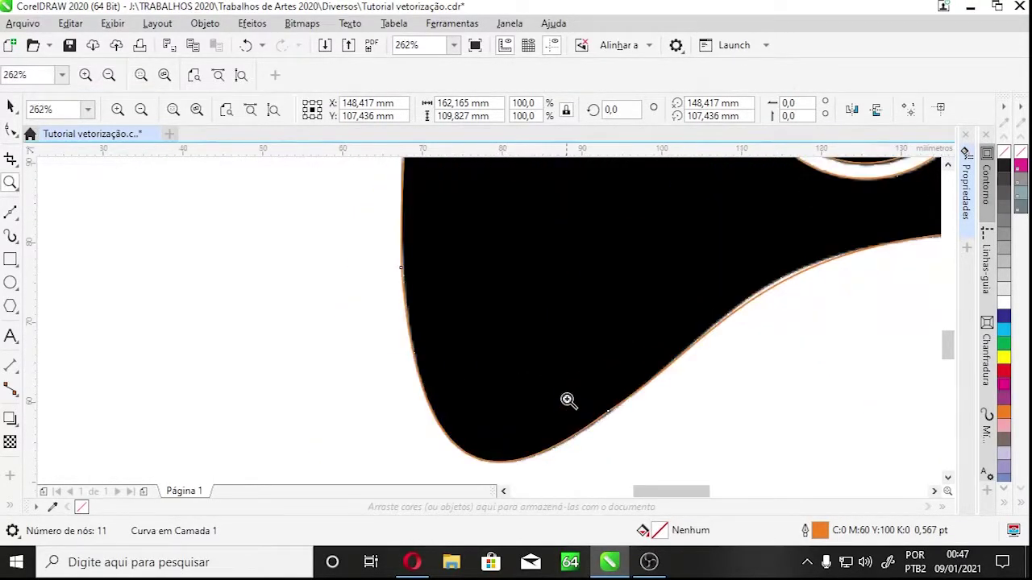
scroll(379, 258, up, 3)
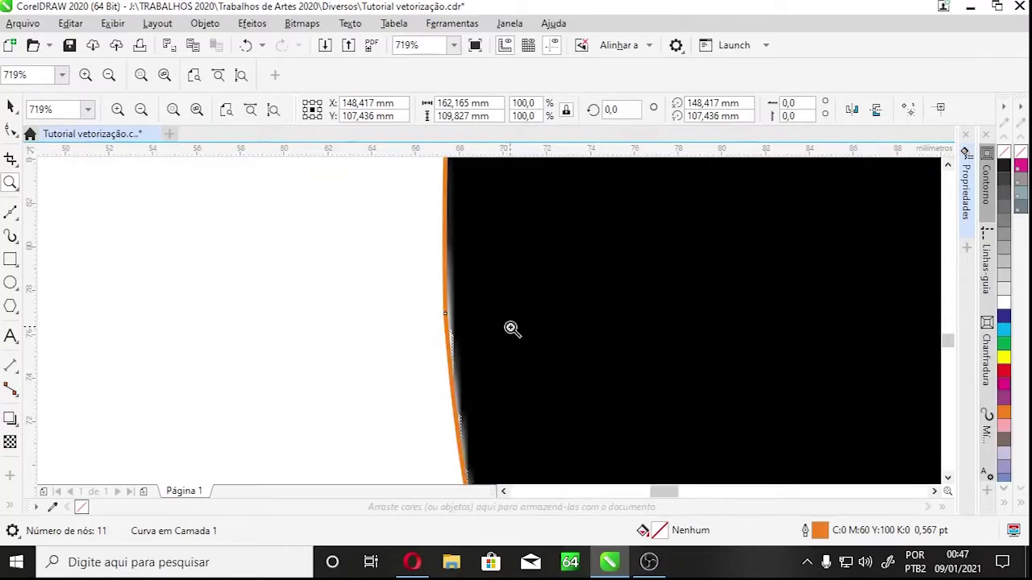
click(11, 130)
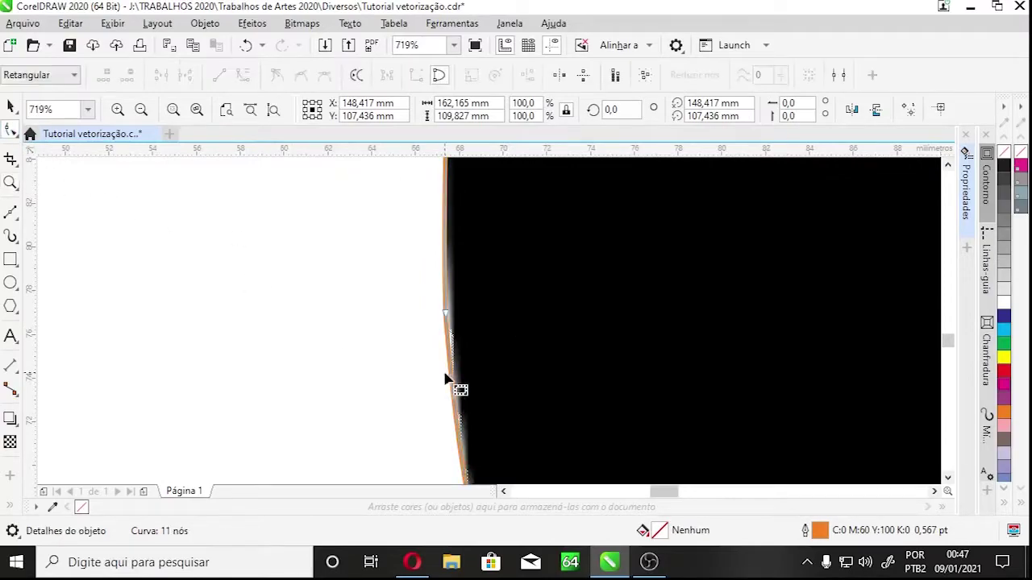
drag(445, 311, 449, 315)
click(416, 301)
click(451, 315)
- Fine-tune the handle of the left side node so the curve around the left grip matches the bitmap
key(z)
scroll(536, 343, down, 3)
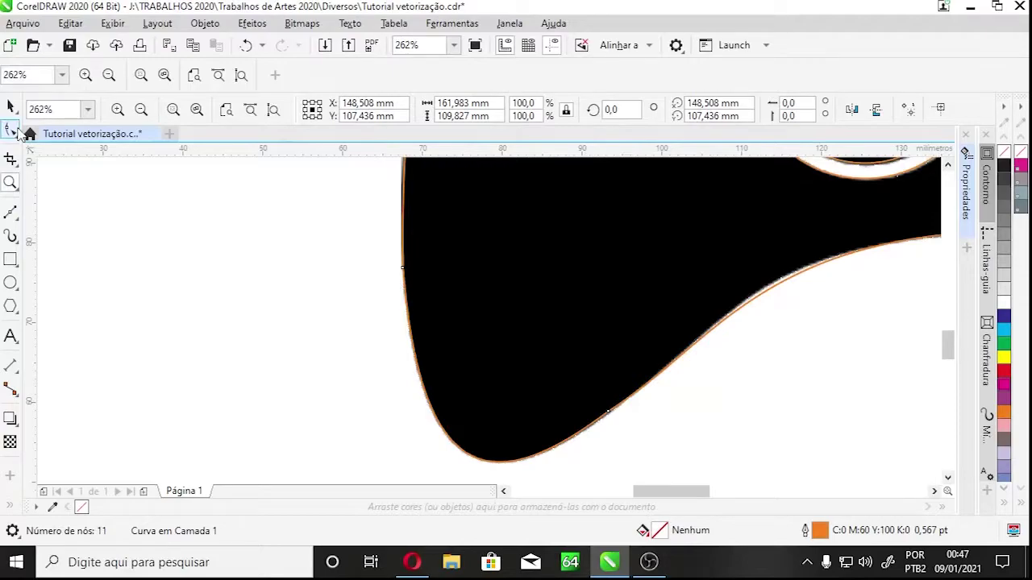
click(10, 129)
click(404, 269)
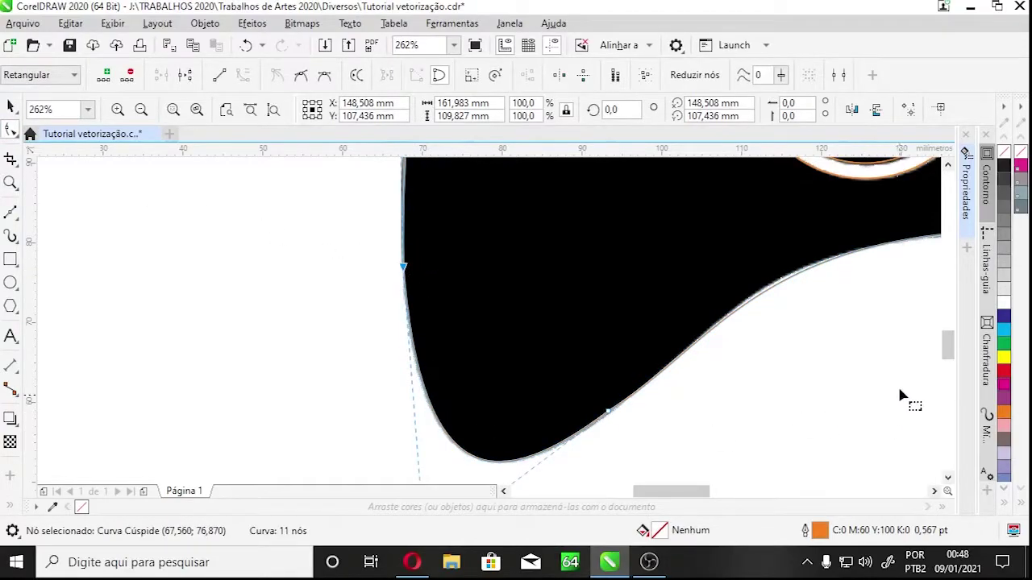
drag(947, 349, 945, 359)
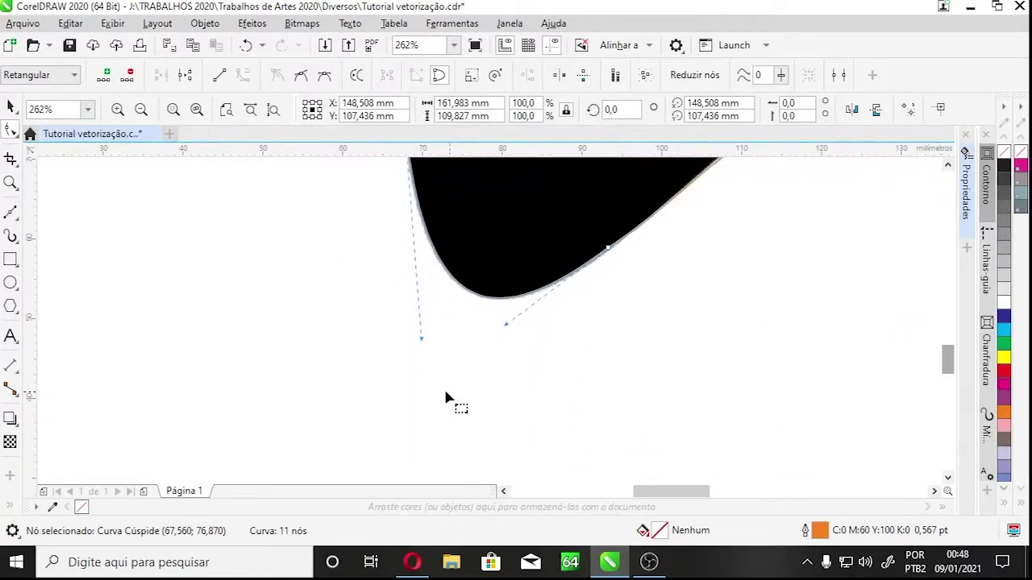
drag(421, 339, 420, 339)
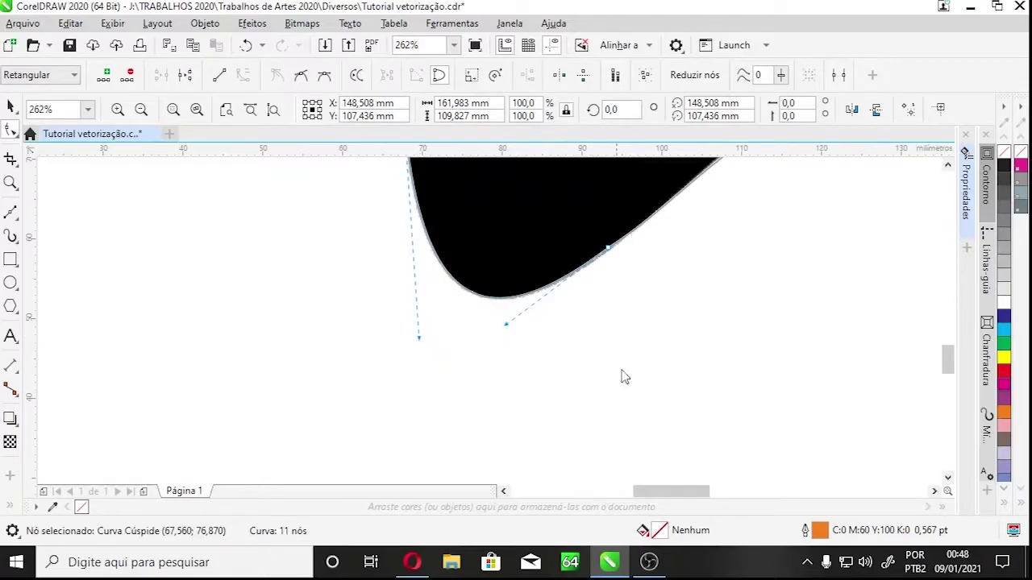
- Deselect the finished body outline and save the document
key(z)
right_click(664, 304)
right_click(628, 342)
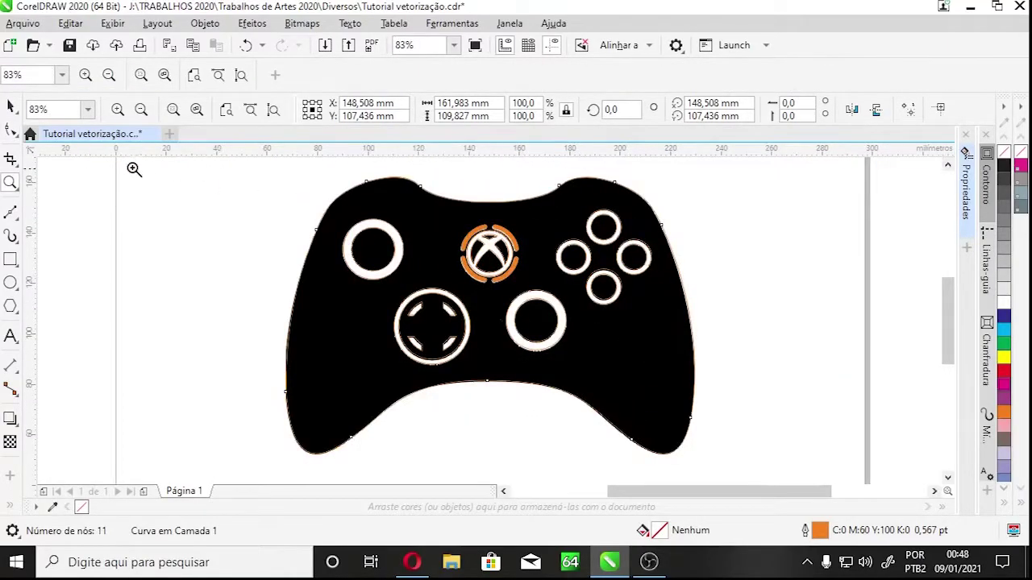
click(13, 110)
click(137, 258)
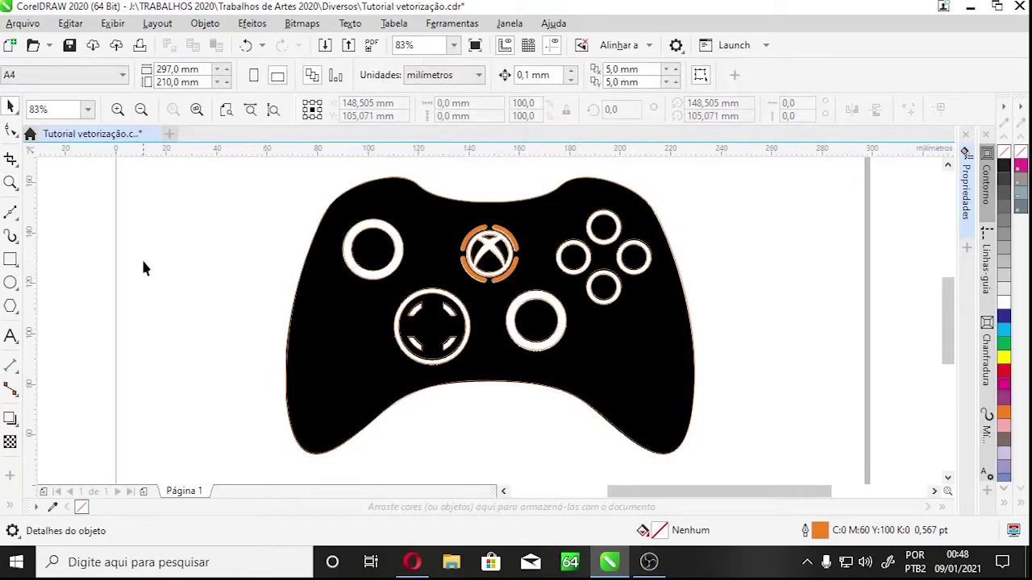
key(ctrl+s)
- Move the controller bitmap to the right of the traced outline, centred at about X 325 mm and Y 105 mm
click(336, 190)
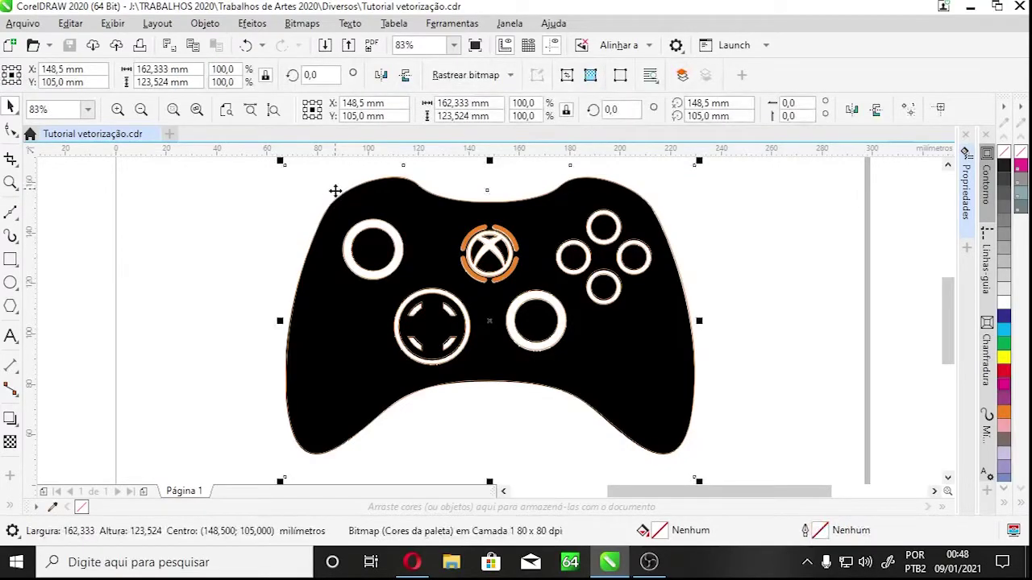
mouse_move(308, 184)
mouse_down()
mouse_move(424, 198)
mouse_move(755, 202)
mouse_up()
key(z)
key(F3)
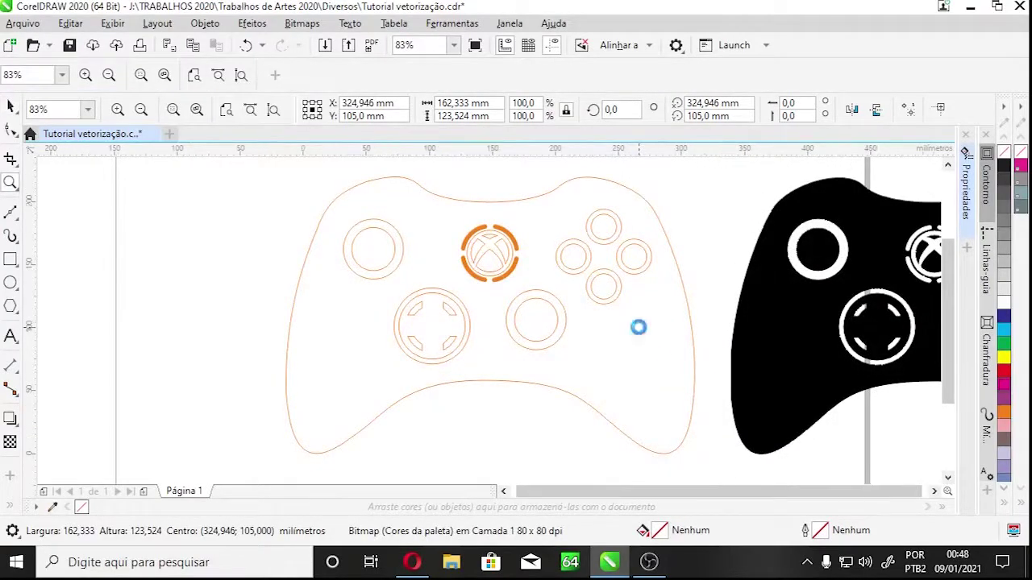
drag(332, 216, 846, 419)
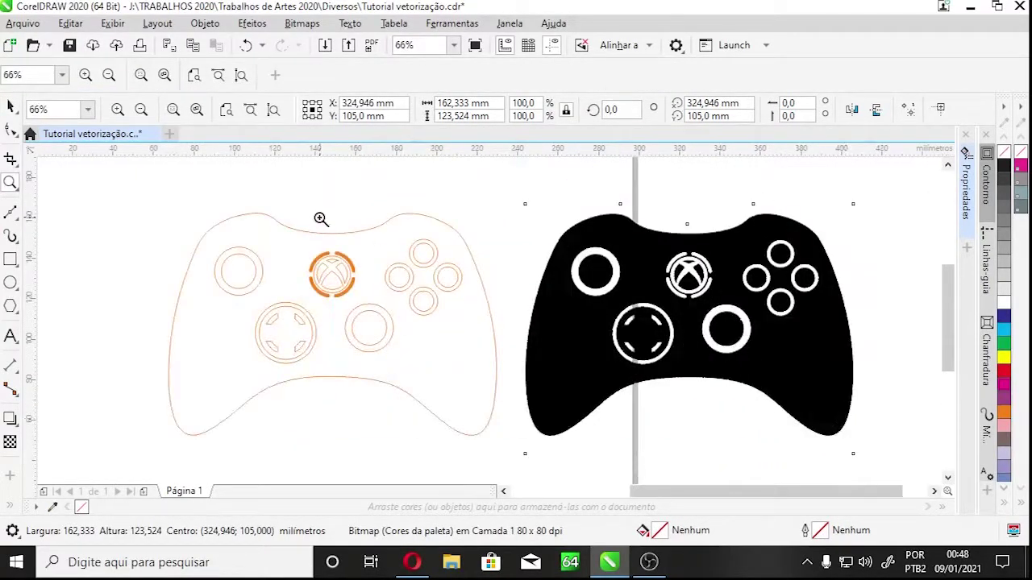
- Select all of the controller's traced outline objects together with a selection marquee, and clear the selection
click(11, 107)
click(156, 244)
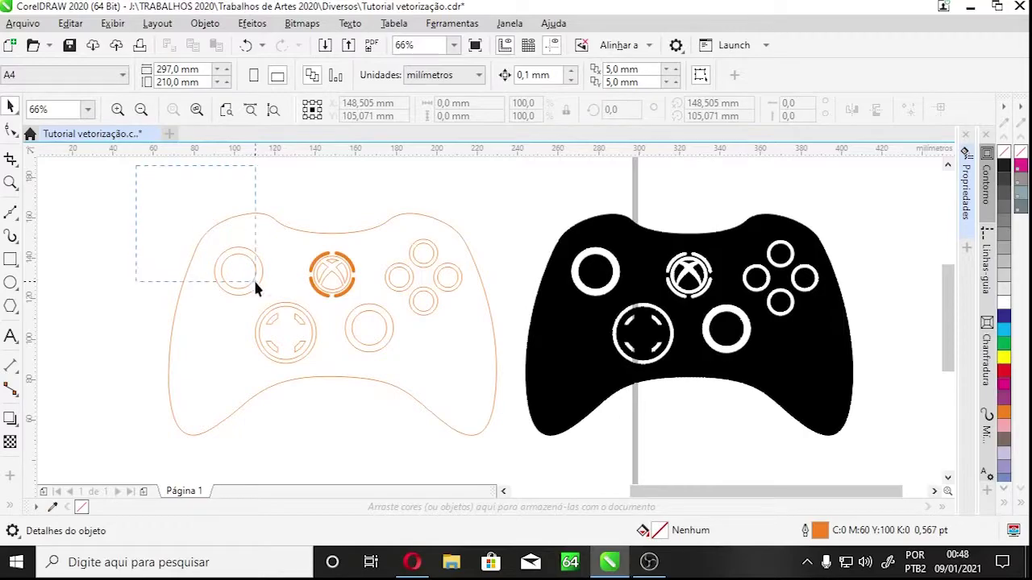
drag(522, 457, 519, 463)
drag(519, 471, 519, 471)
click(158, 210)
drag(145, 170, 204, 267)
drag(519, 461, 519, 461)
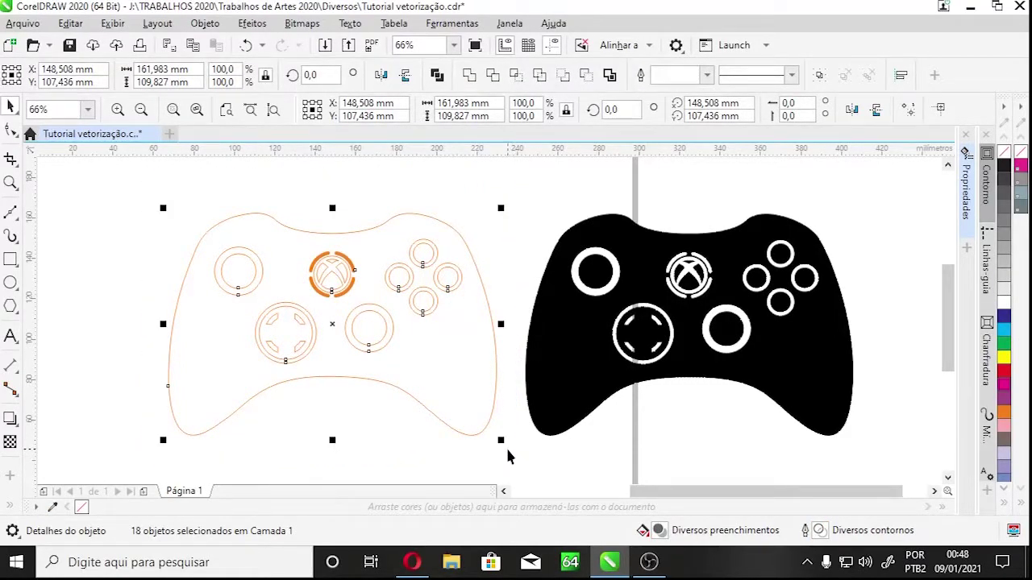
click(514, 431)
- Try moving the body outline, a stick circle and a logo shape individually, and undo the moves
drag(419, 358, 393, 420)
drag(370, 322, 363, 232)
drag(324, 267, 312, 234)
key(ctrl+z)
key(ctrl+z)
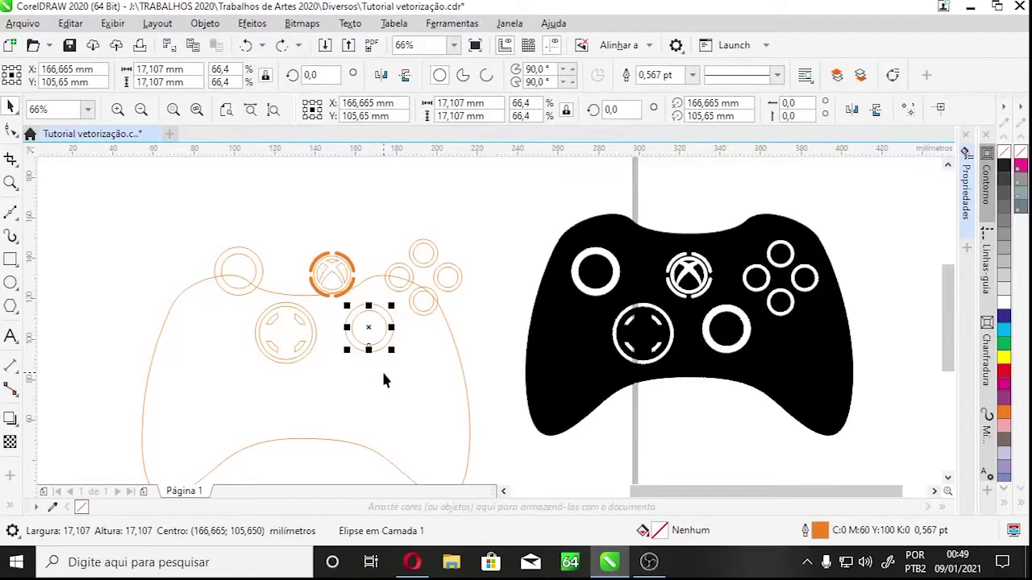
key(ctrl+z)
click(112, 220)
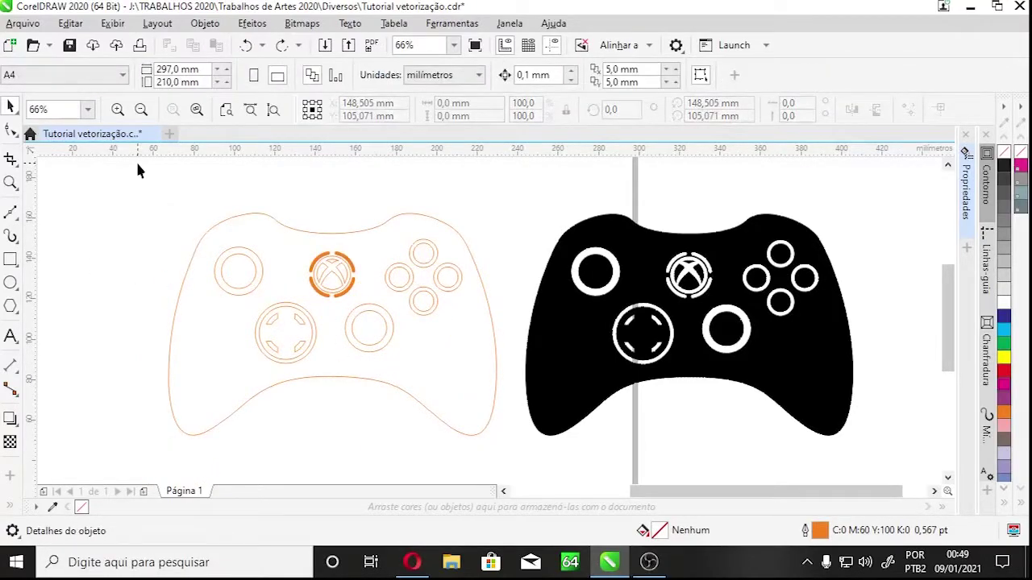
- Select all of the controller's traced outline objects, combine them into a single curve, and clear the selection
drag(142, 167, 297, 299)
drag(517, 464, 521, 467)
drag(521, 463, 521, 463)
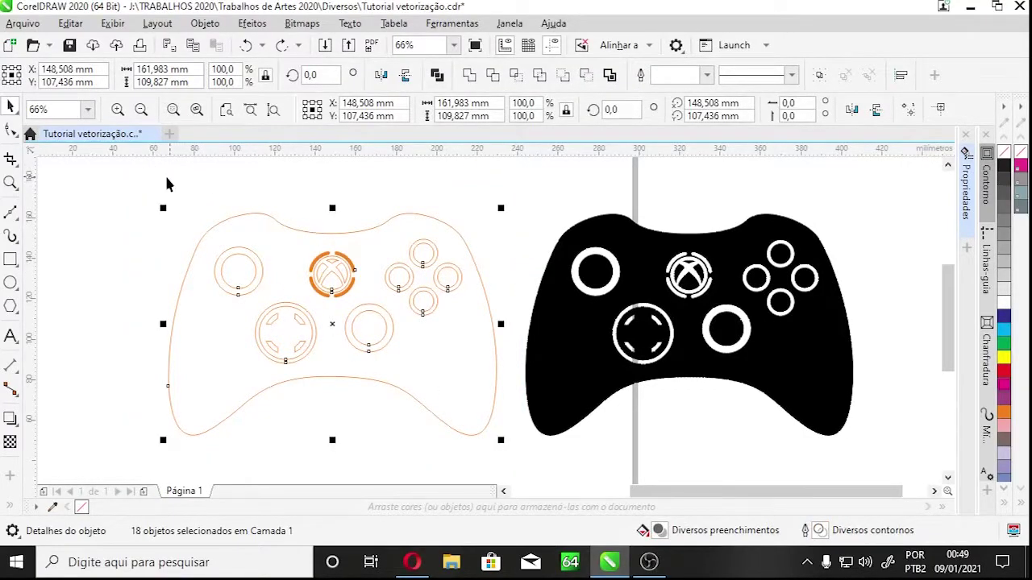
drag(155, 168, 373, 382)
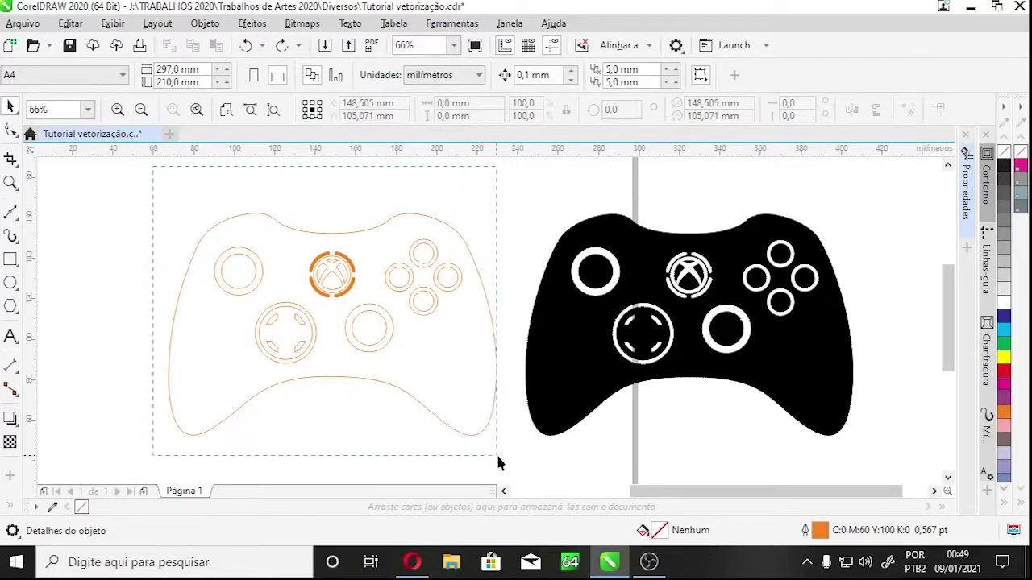
drag(518, 466, 518, 467)
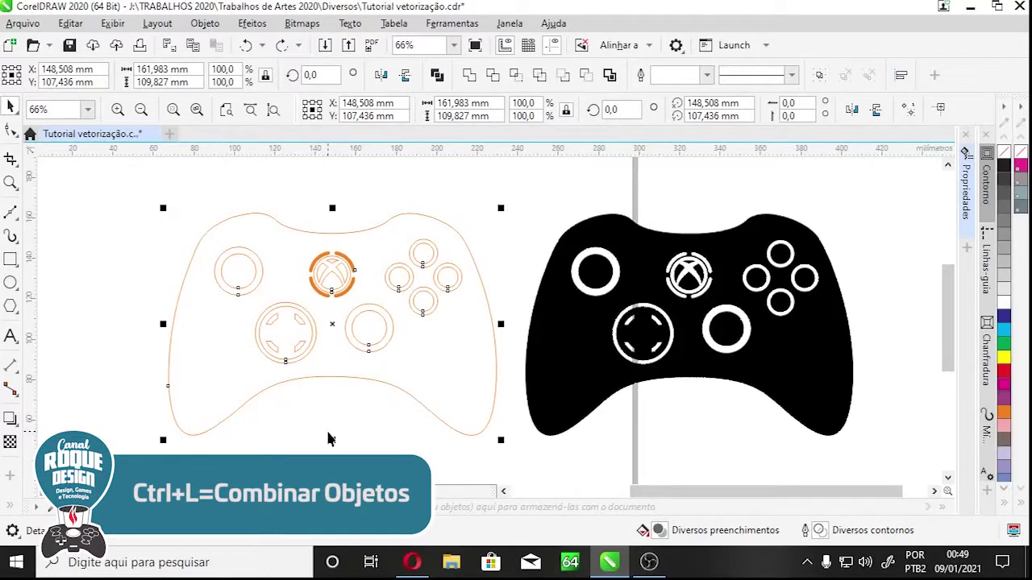
key(ctrl+l)
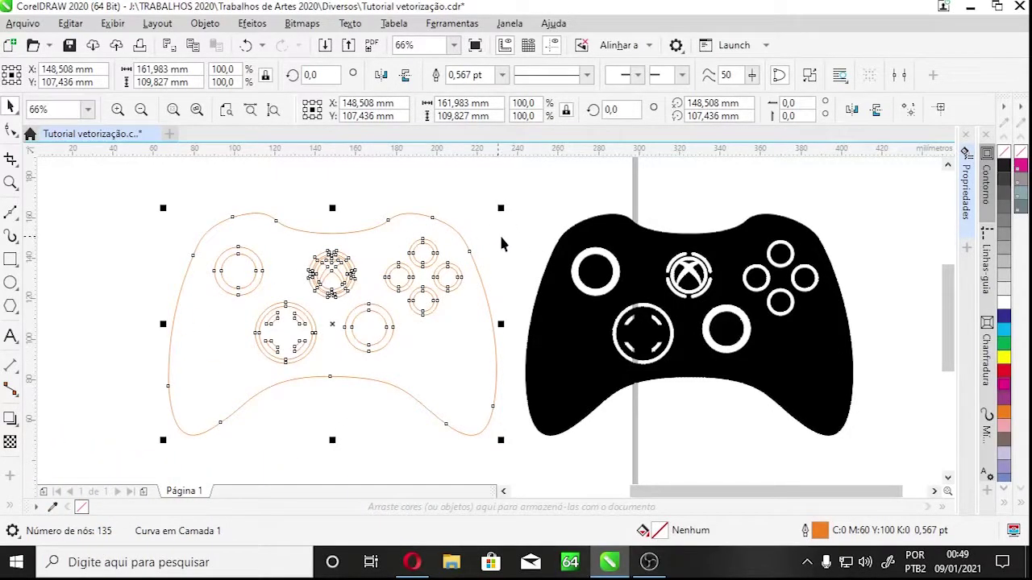
click(498, 244)
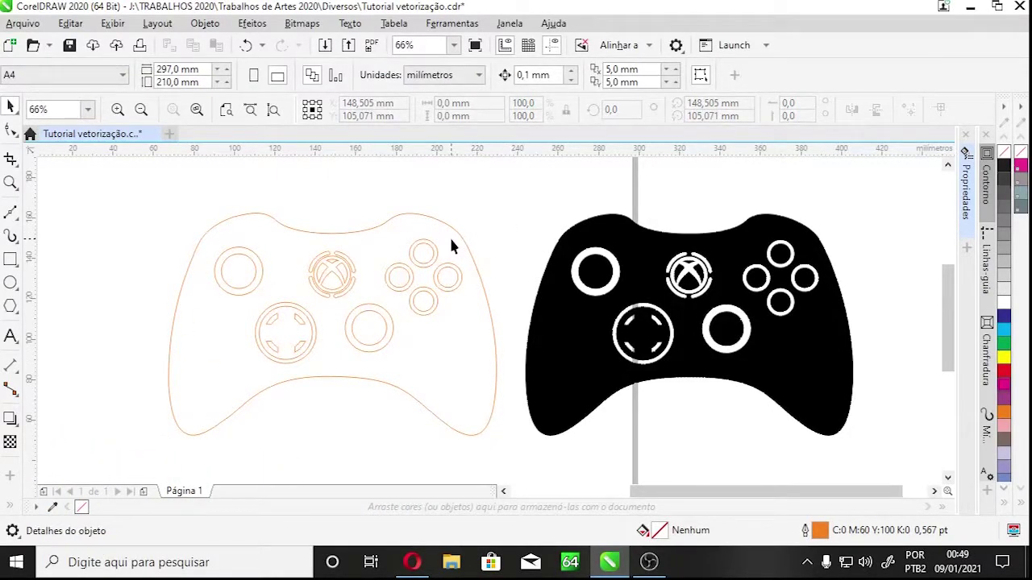
- Try moving the combined controller curve as one object, and undo the move
click(452, 243)
mouse_move(471, 255)
mouse_down()
mouse_move(417, 212)
mouse_move(352, 198)
mouse_move(376, 297)
mouse_up()
key(ctrl+z)
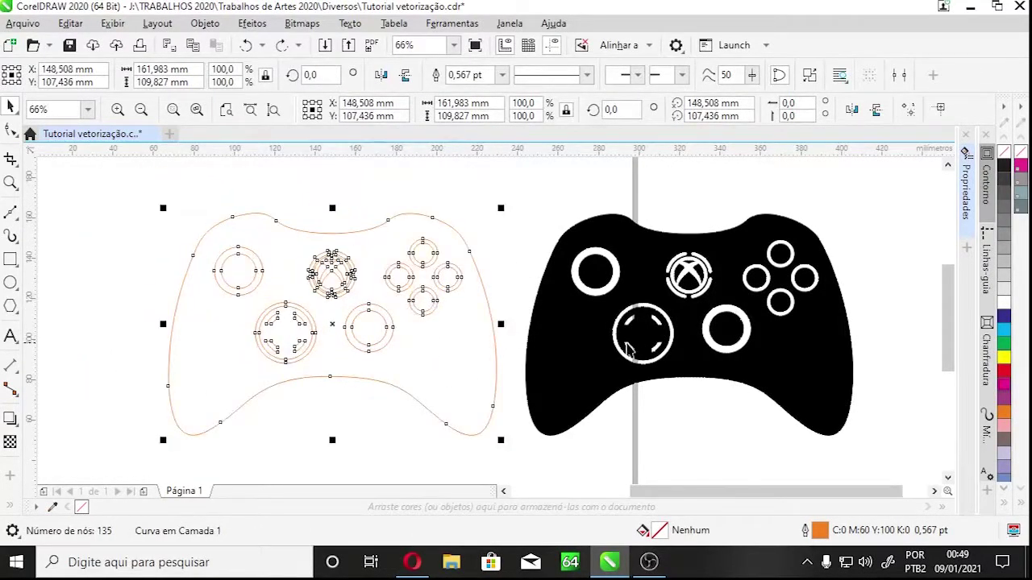
click(503, 200)
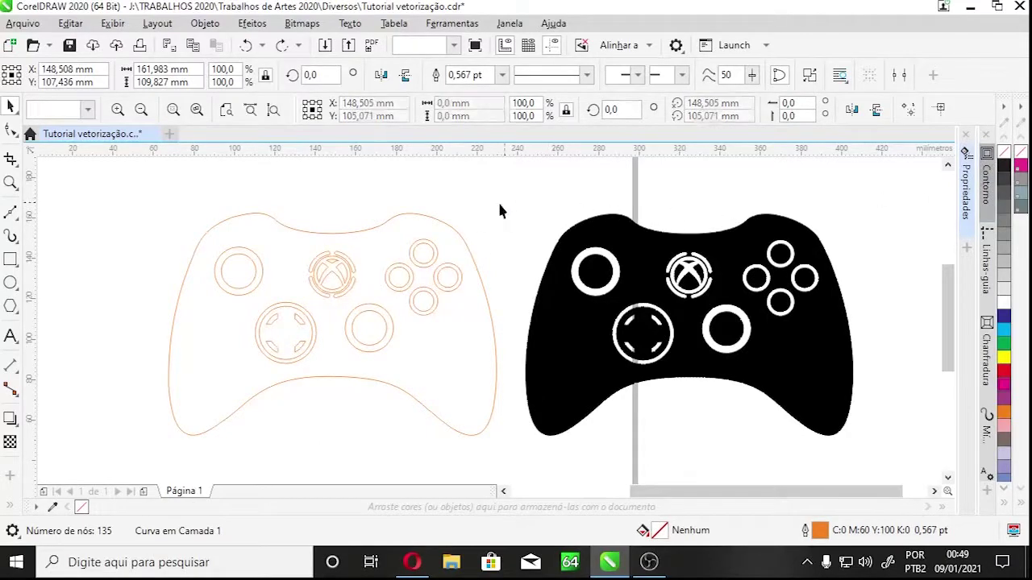
click(439, 219)
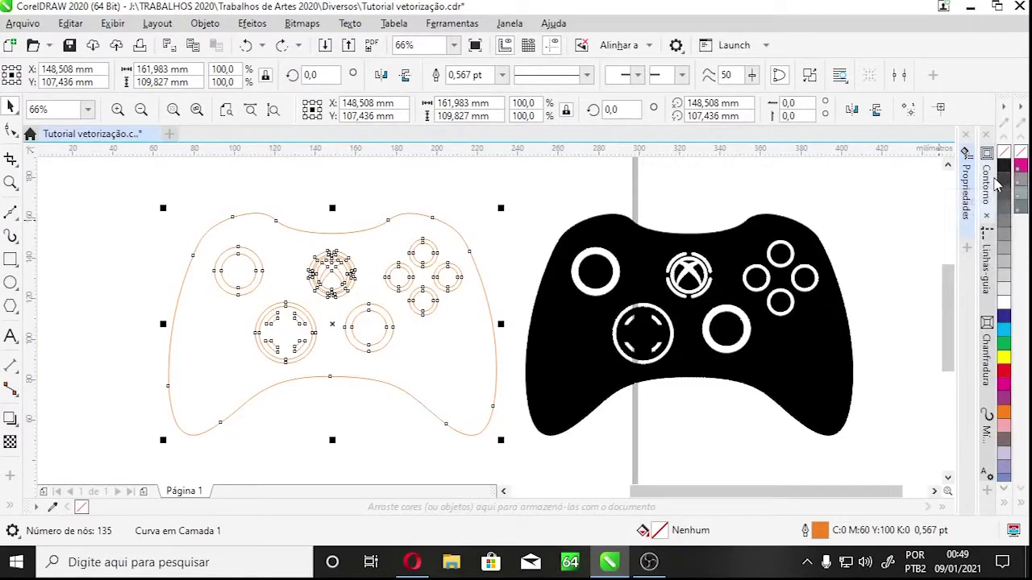
click(636, 235)
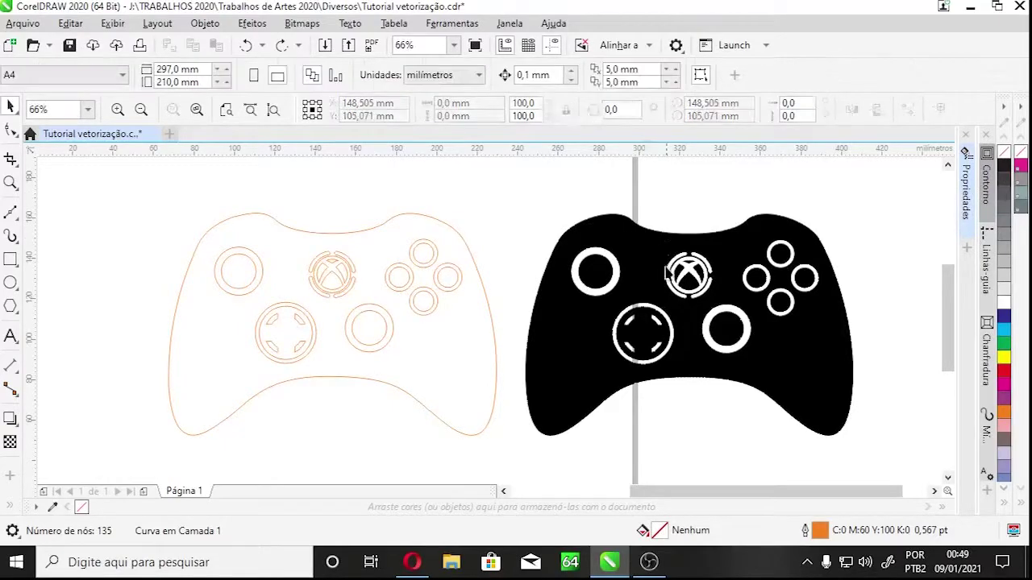
- Move the controller bitmap and the combined curve back and forth in turn, undoing each move
click(659, 272)
drag(659, 272, 707, 261)
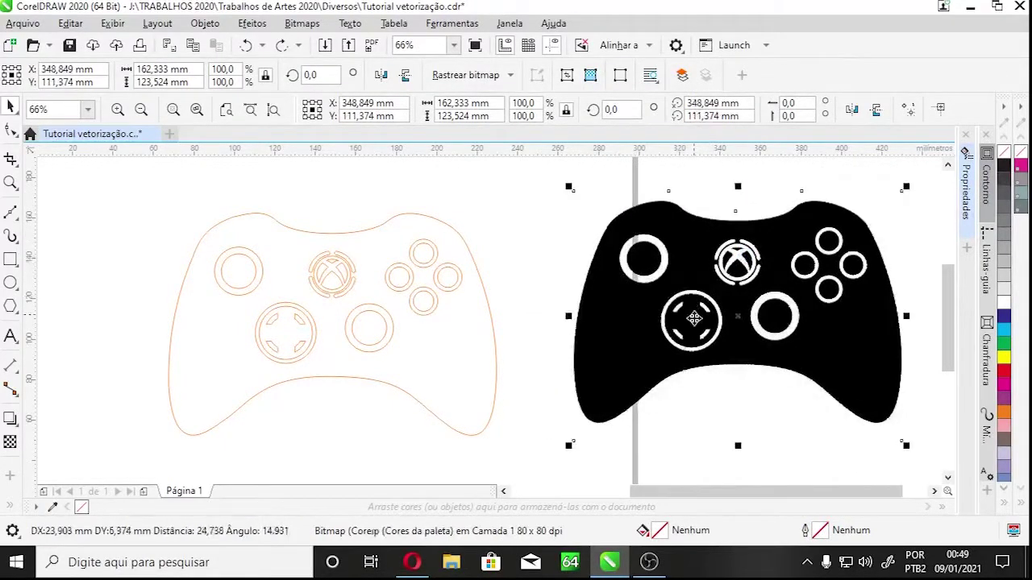
key(ctrl+z)
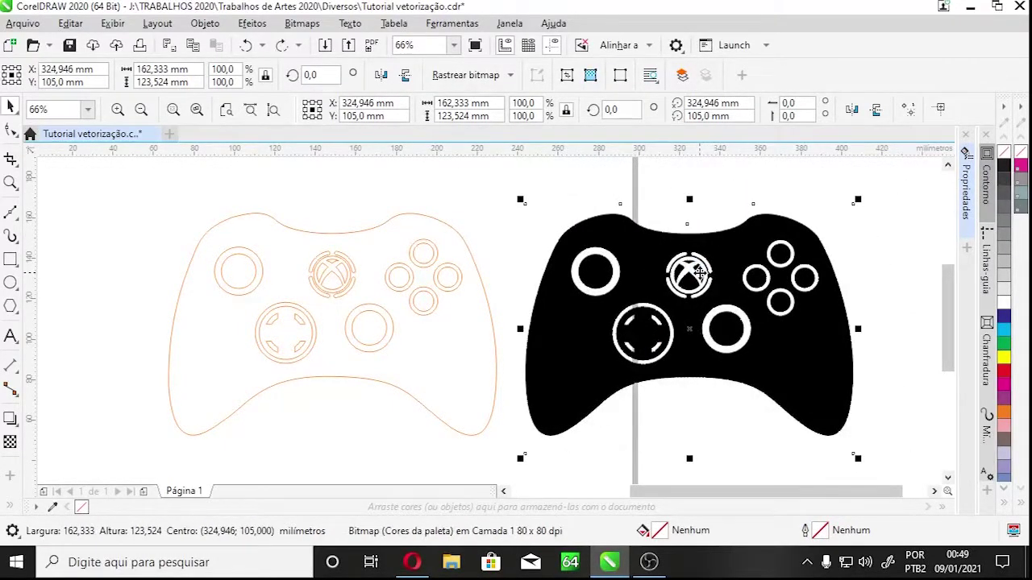
drag(650, 261, 555, 256)
key(ctrl+z)
drag(421, 216, 355, 215)
key(ctrl+z)
drag(612, 241, 689, 207)
key(ctrl+z)
drag(439, 231, 342, 233)
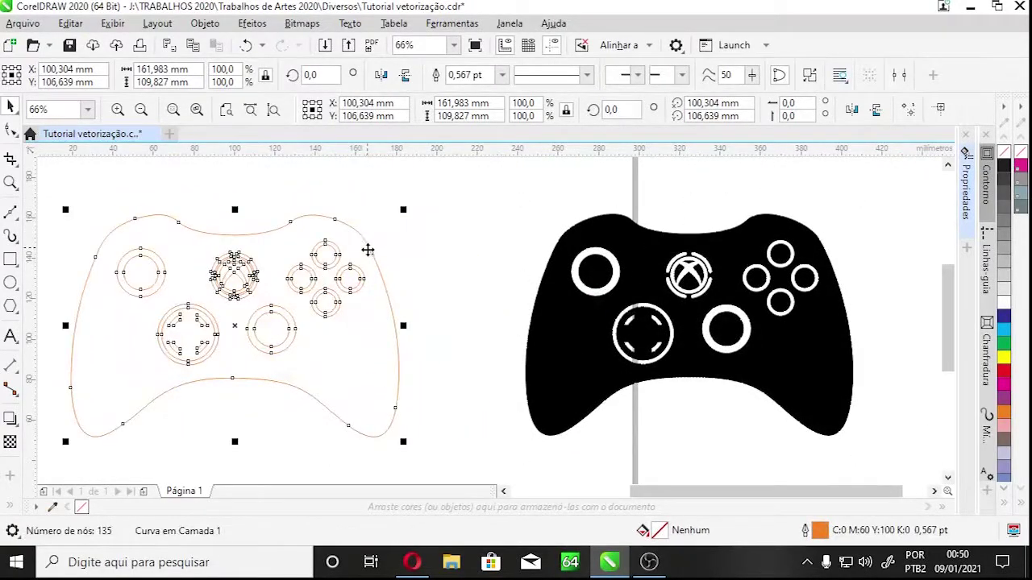
key(ctrl+z)
click(121, 206)
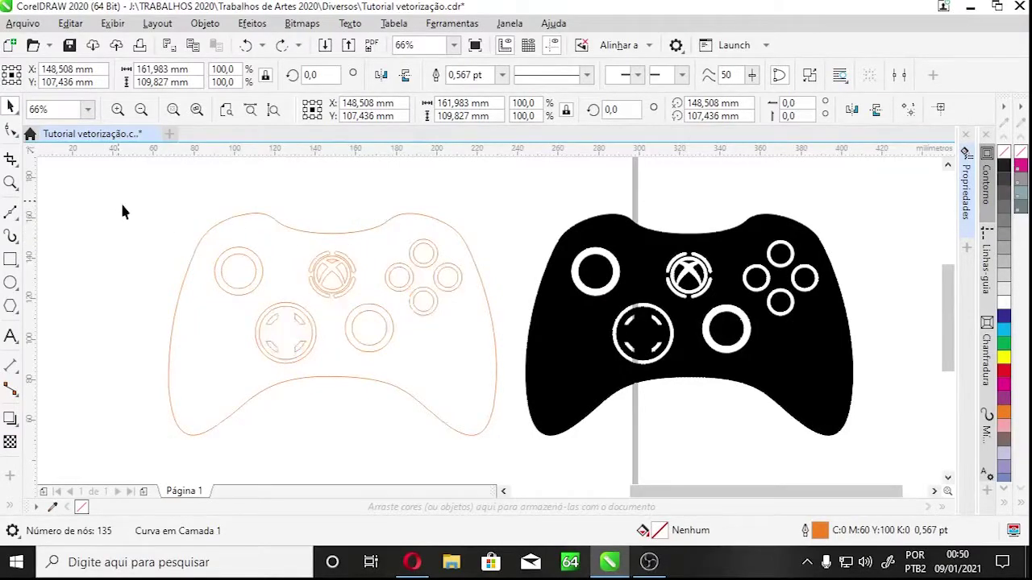
- Select the combined curve, examine its outlines closely around the Xbox logo, and clear the selection
click(236, 225)
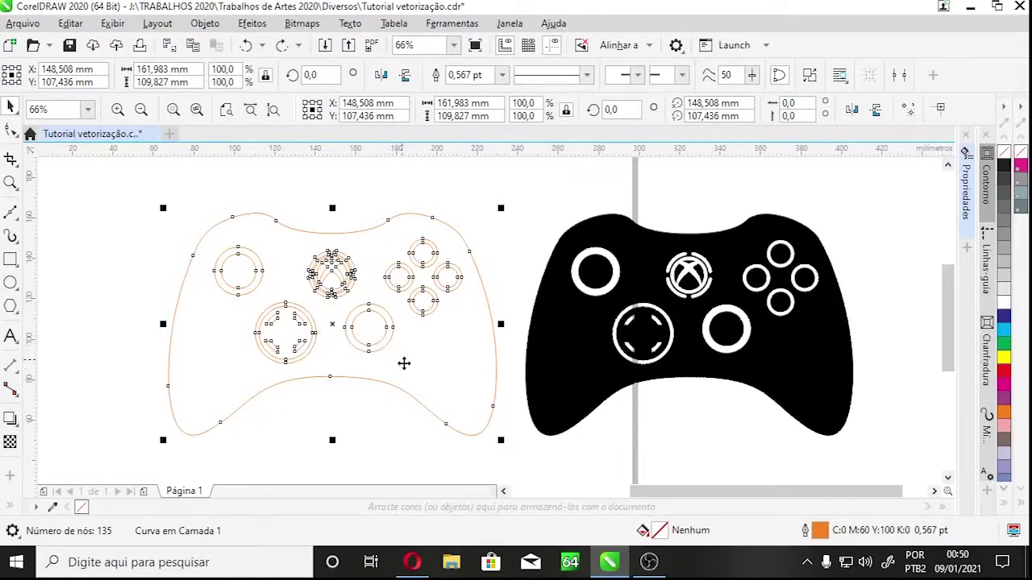
key(z)
drag(293, 228, 597, 433)
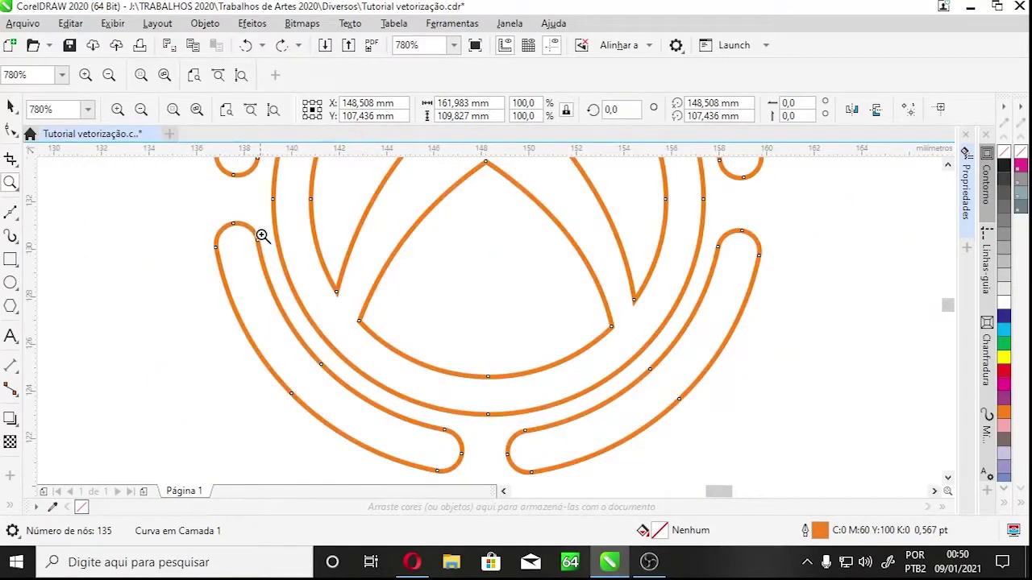
right_click(514, 351)
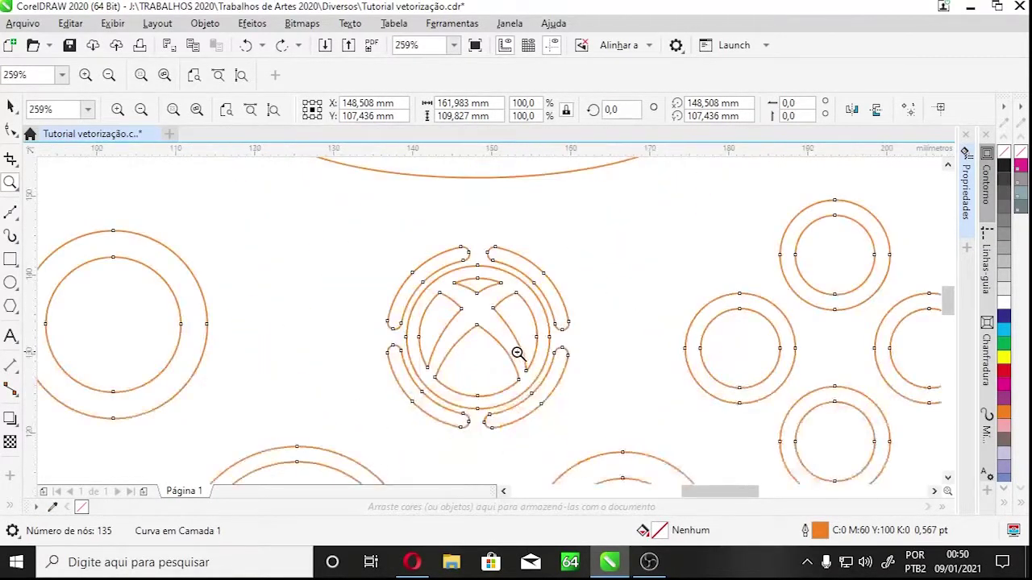
right_click(517, 353)
click(11, 107)
click(58, 169)
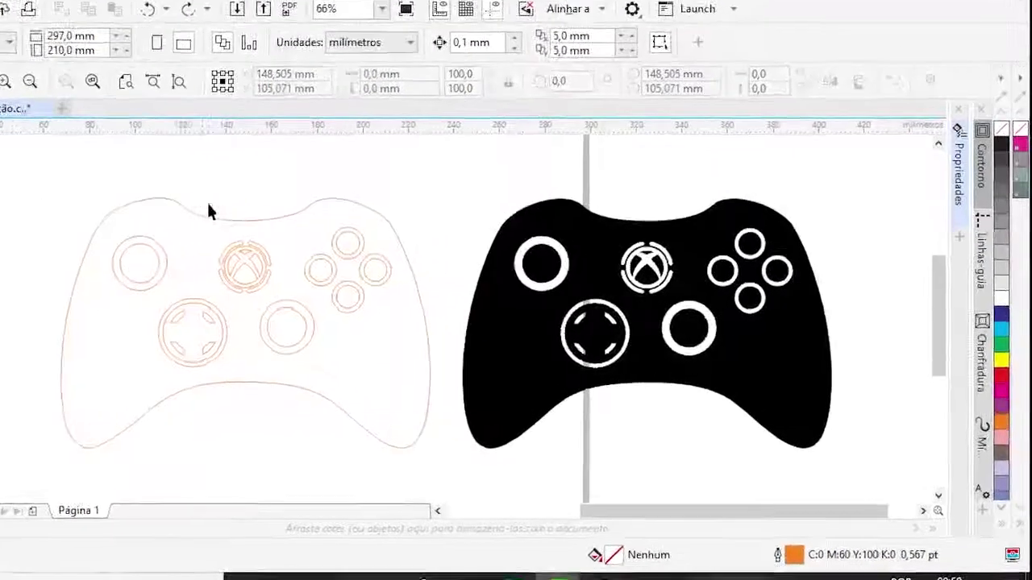
- Try black, red, orange, green and blue fills one after another on the combined controller curve
click(214, 208)
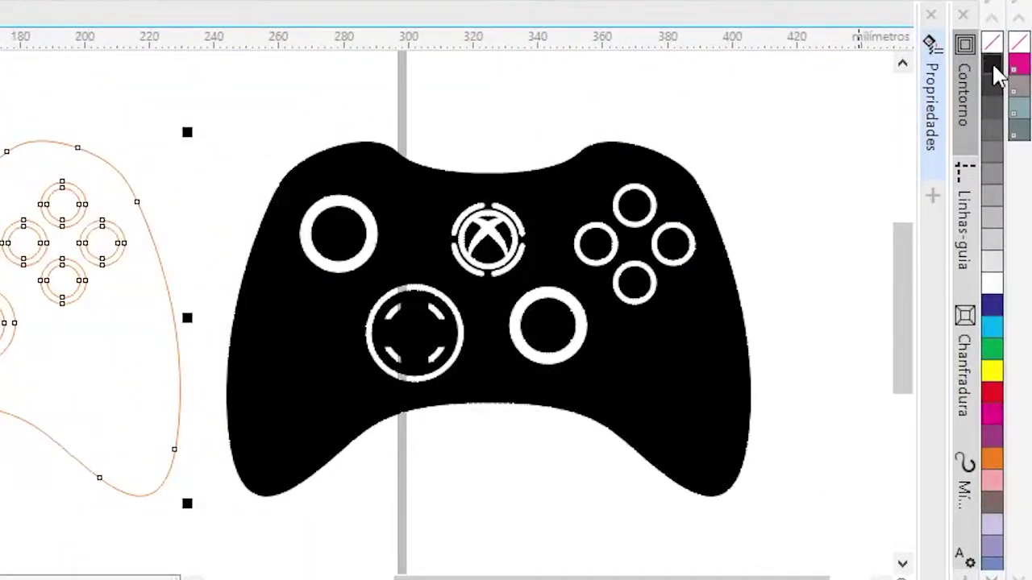
click(992, 59)
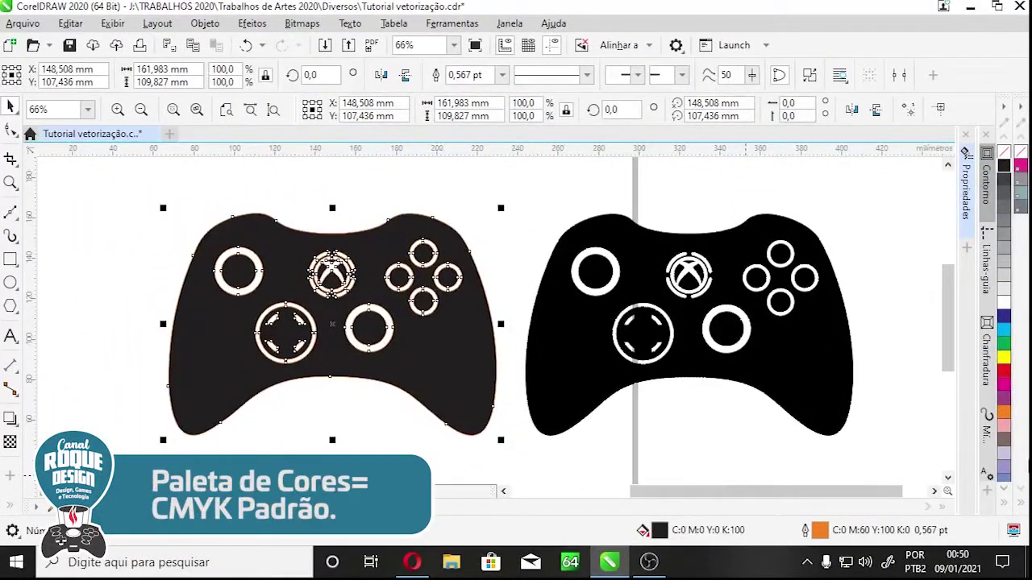
click(1003, 371)
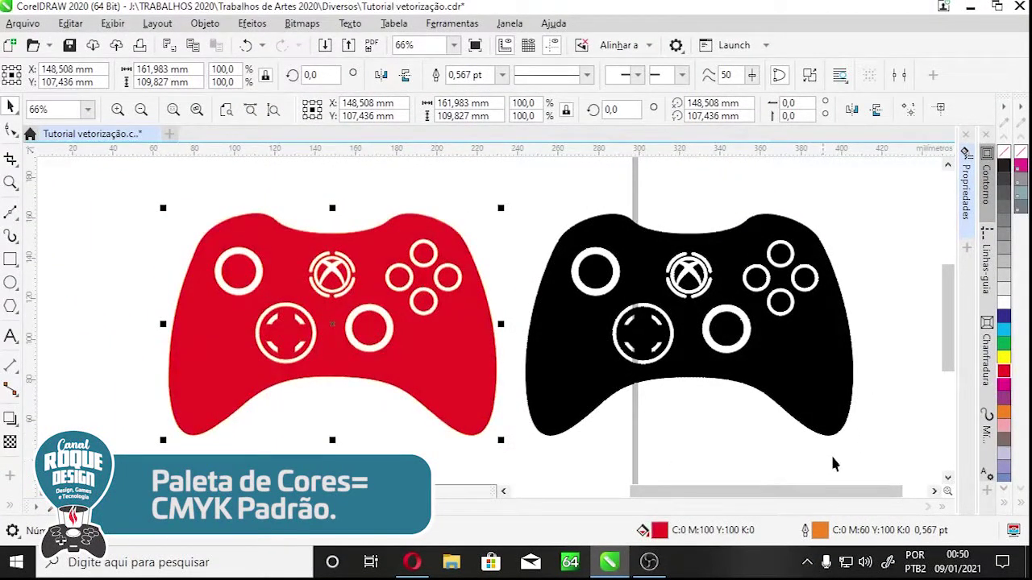
click(1004, 413)
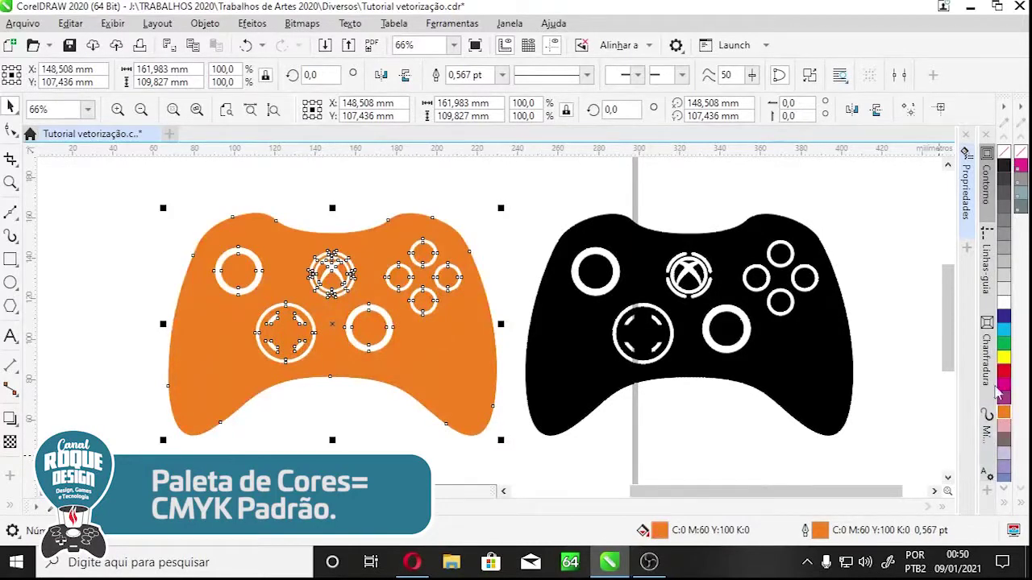
click(1004, 345)
click(1003, 315)
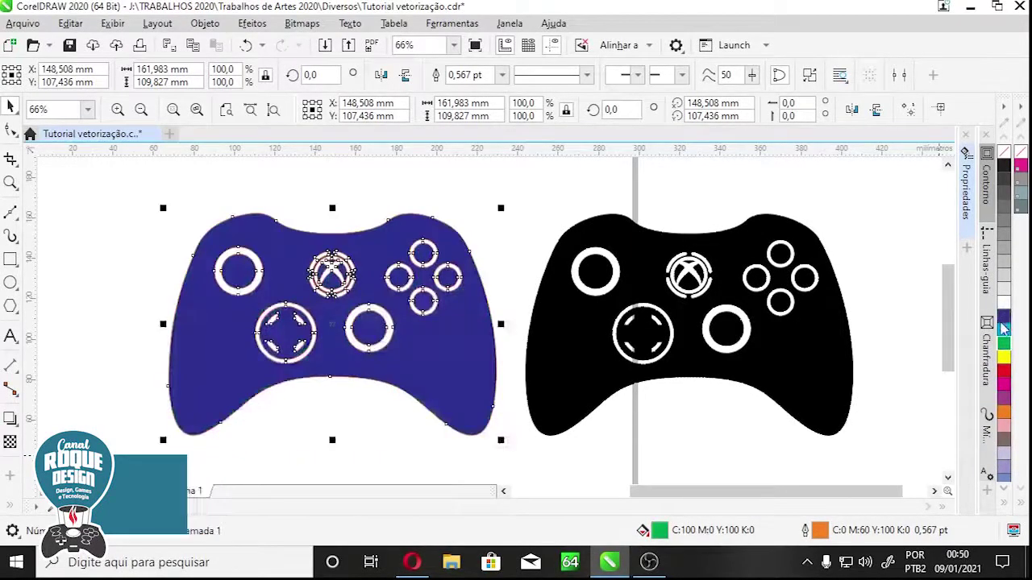
- Browse further palette colours and try a deep yellow (M20 Y100) and a brown (M60 Y60 K40) fill on the curve
scroll(1004, 403, down, 3)
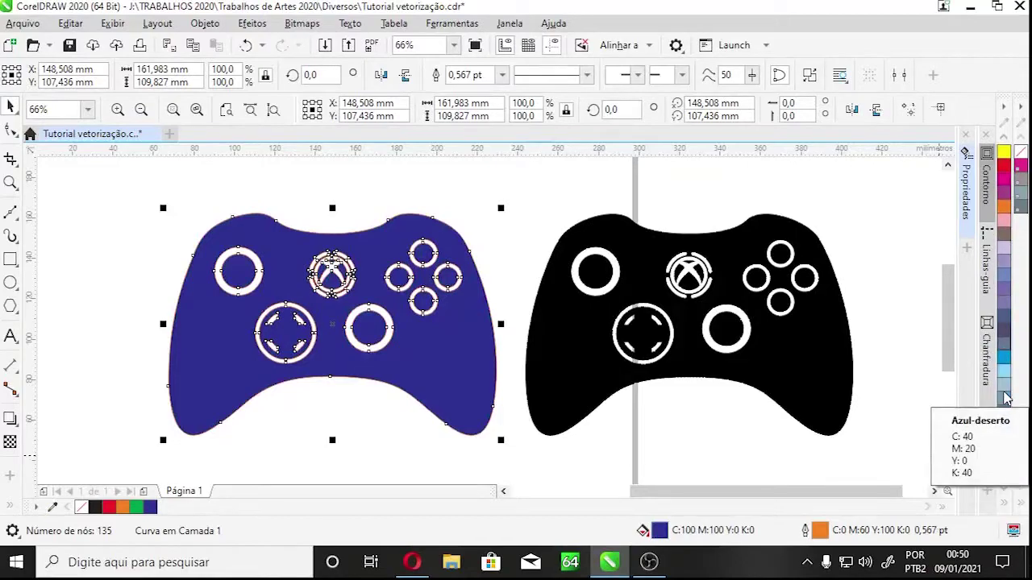
scroll(1008, 341, down, 5)
scroll(1004, 341, down, 6)
scroll(1005, 345, down, 4)
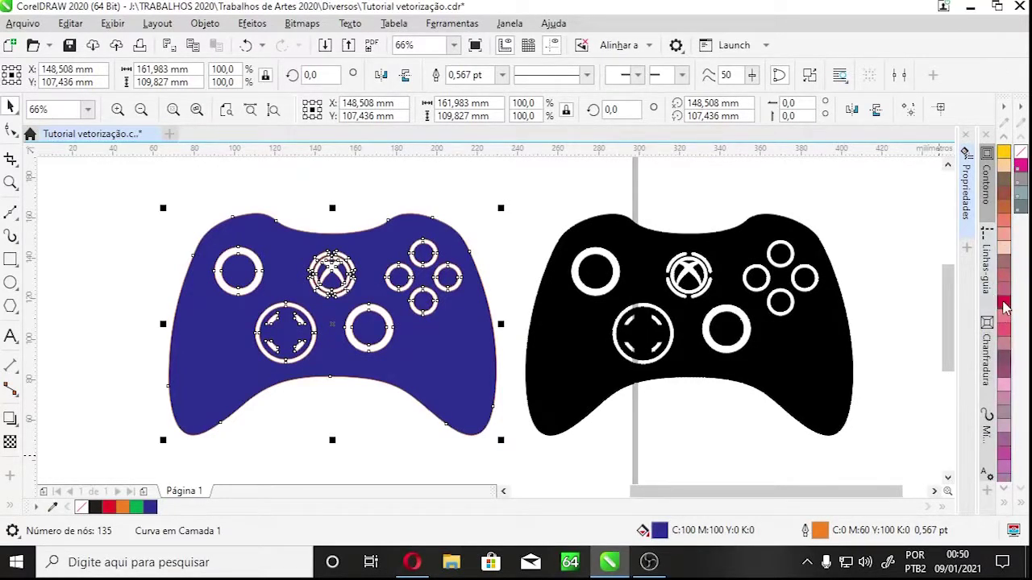
scroll(1005, 307, up, 4)
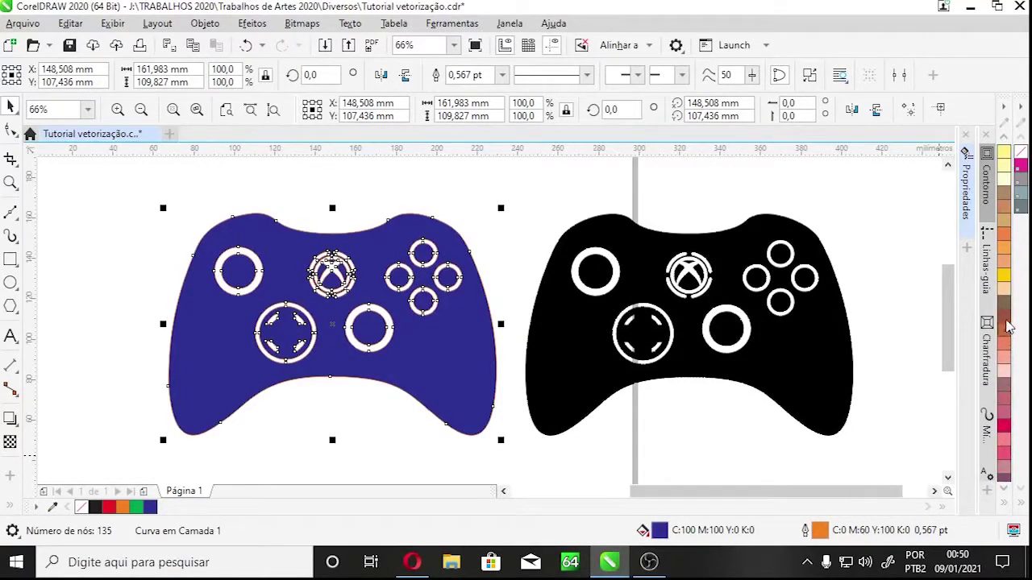
click(1004, 275)
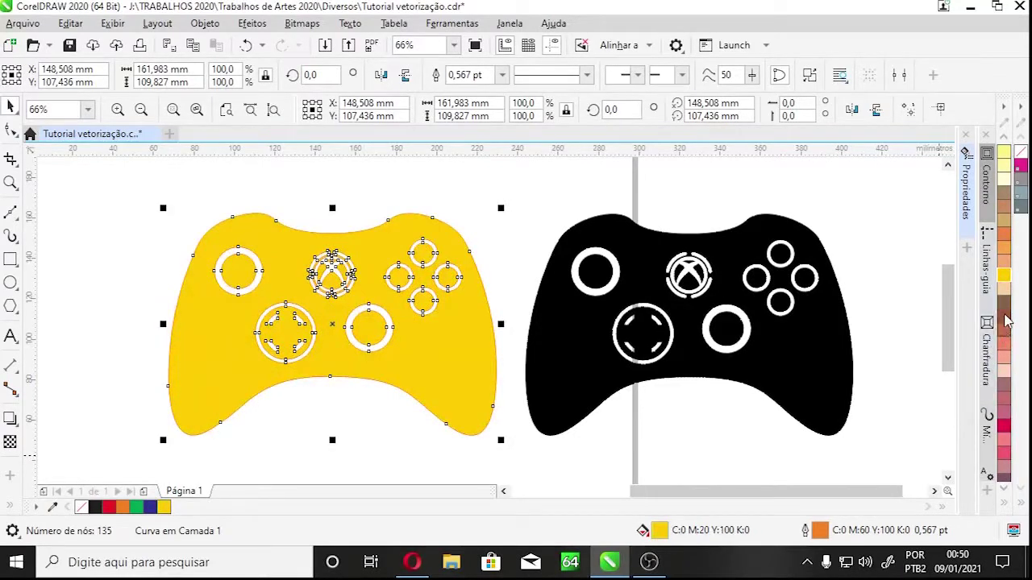
click(1005, 320)
- Fill the combined controller curve with black (K100) and clear the selection
scroll(1005, 270, up, 6)
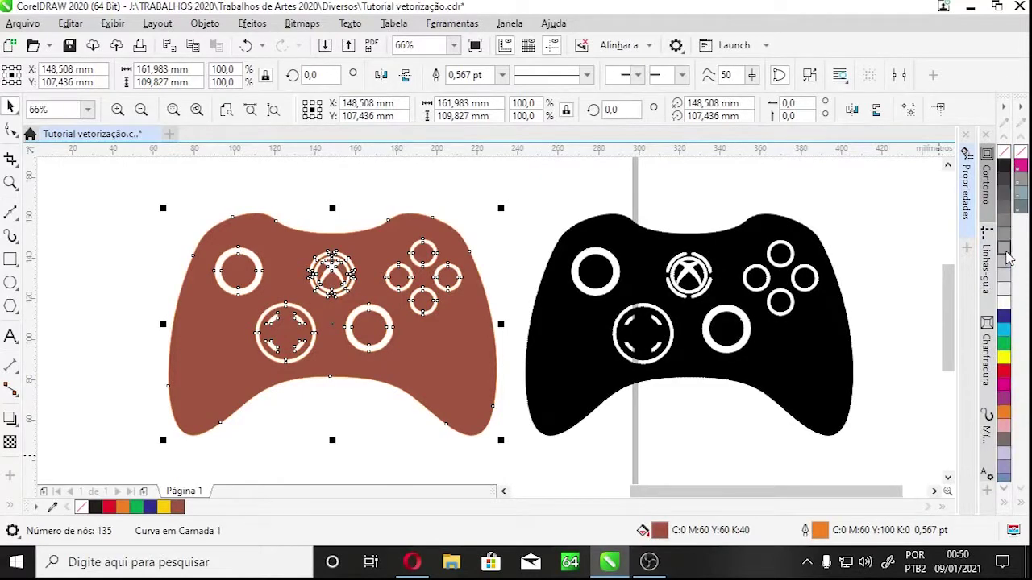
click(1003, 165)
click(453, 210)
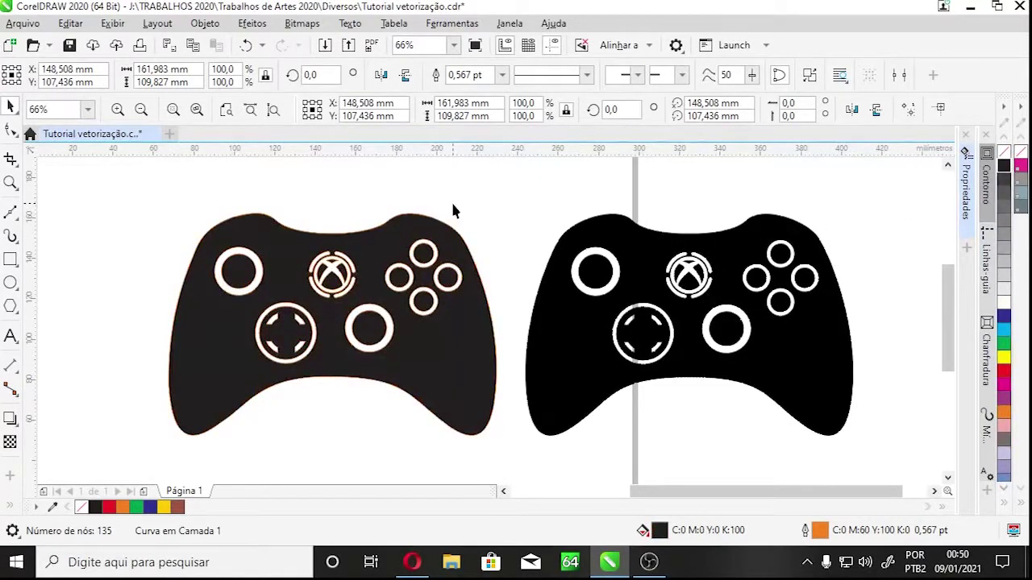
- Remove the orange outline from the black-filled controller curve
click(436, 229)
key(z)
drag(370, 200, 423, 248)
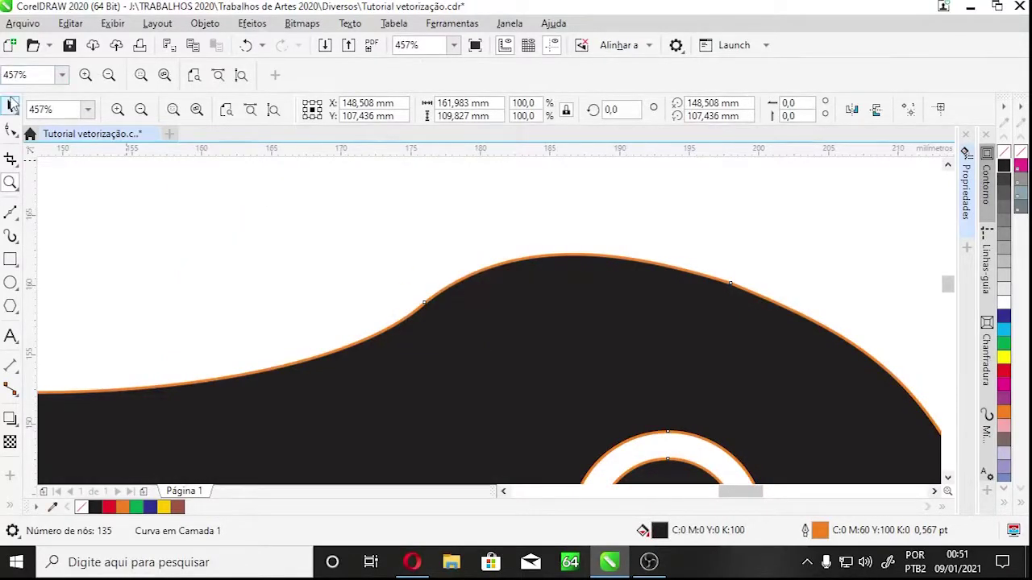
click(11, 106)
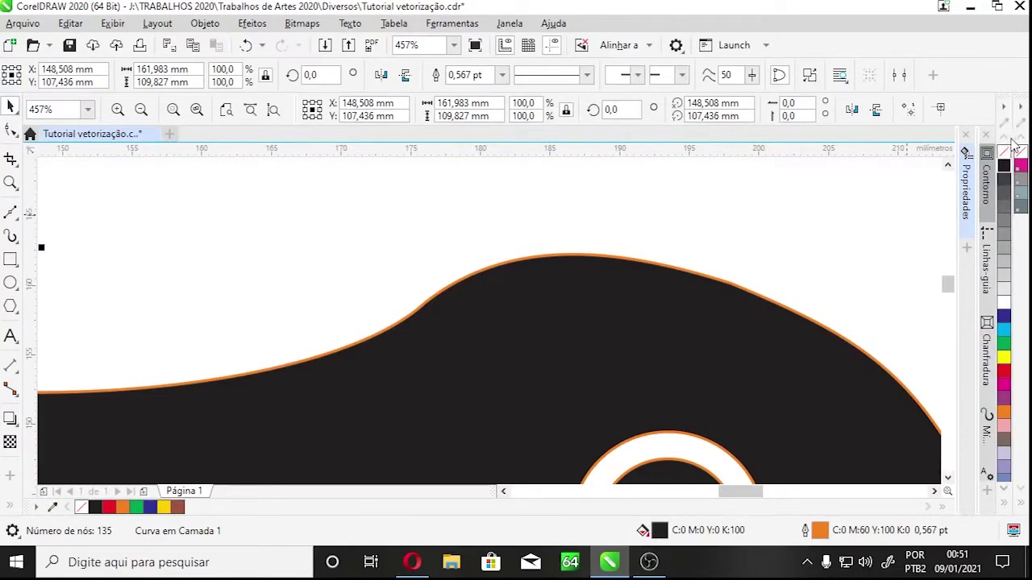
right_click(1005, 154)
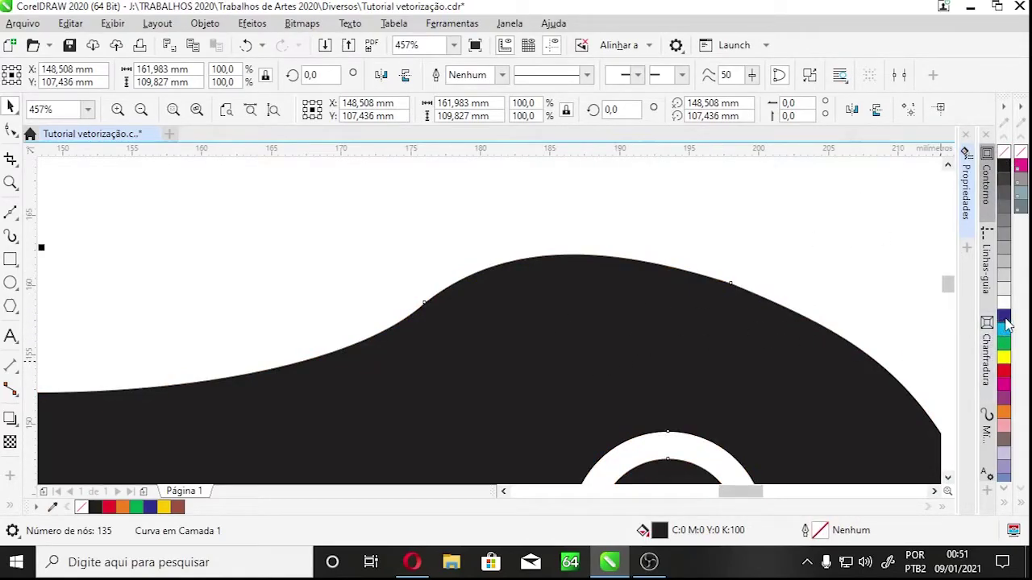
- Reapply the orange outline to the controller curve for comparison, remove it again, and clear the selection
right_click(1006, 415)
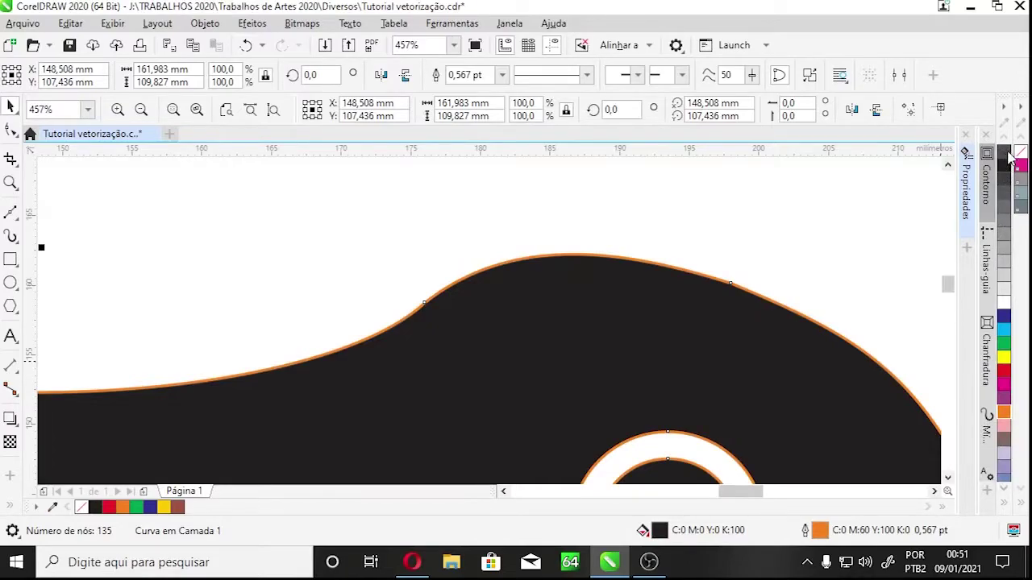
right_click(1005, 154)
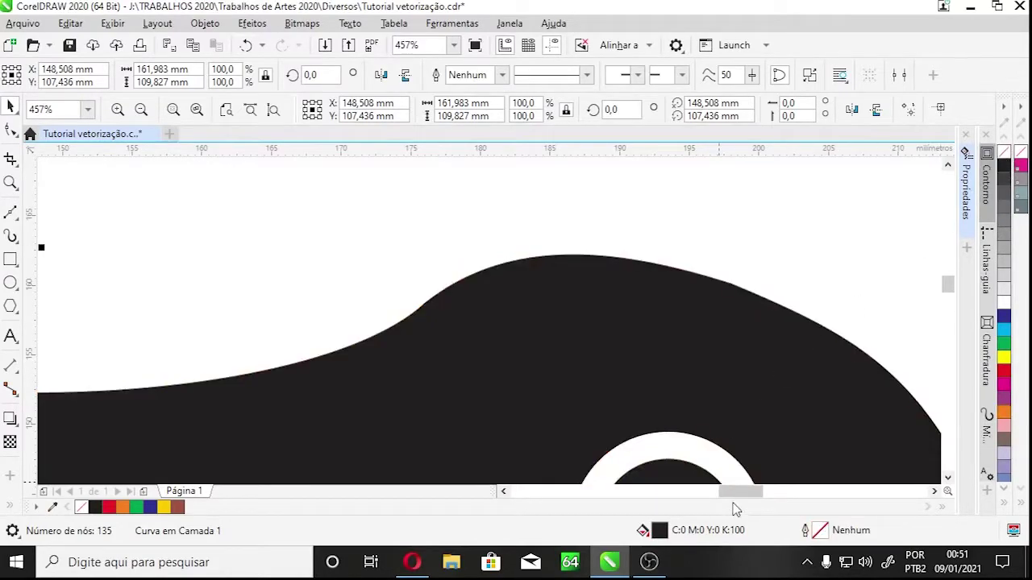
key(z)
right_click(596, 318)
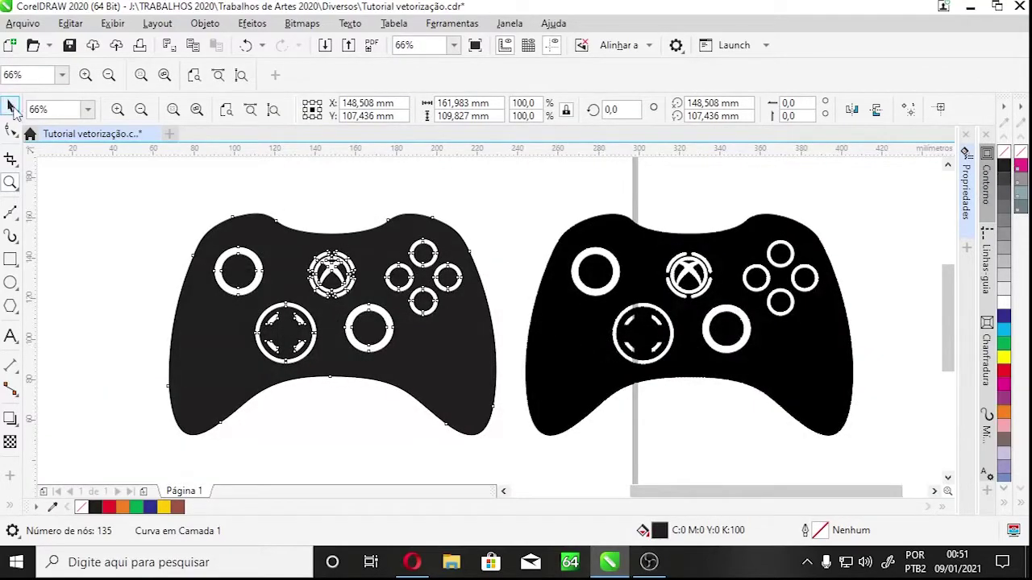
click(12, 106)
click(85, 231)
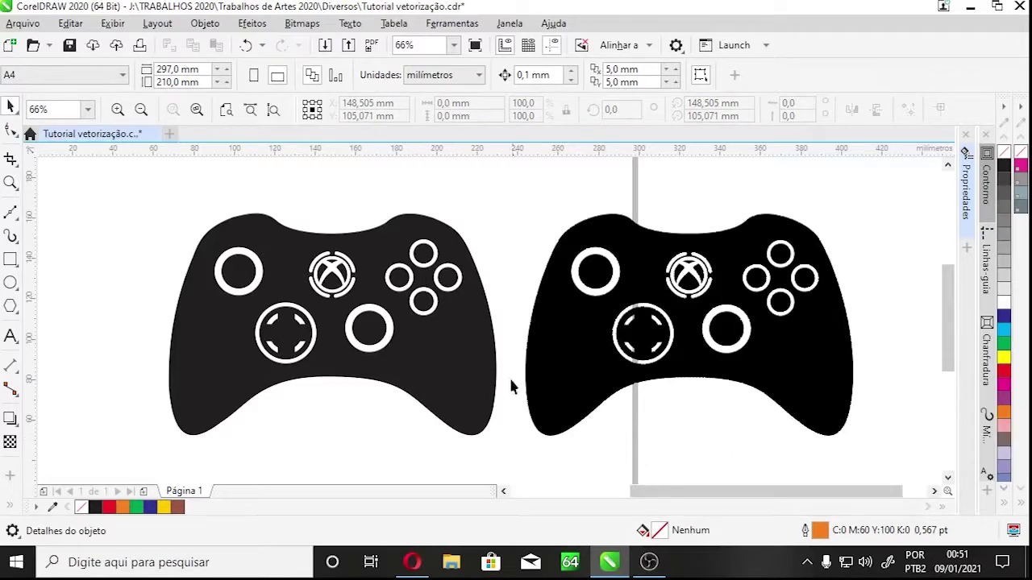
- Try moving the finished black vector controller slightly toward the bitmap, undo the move, and clear the selection
drag(347, 362, 399, 347)
key(ctrl+z)
click(729, 462)
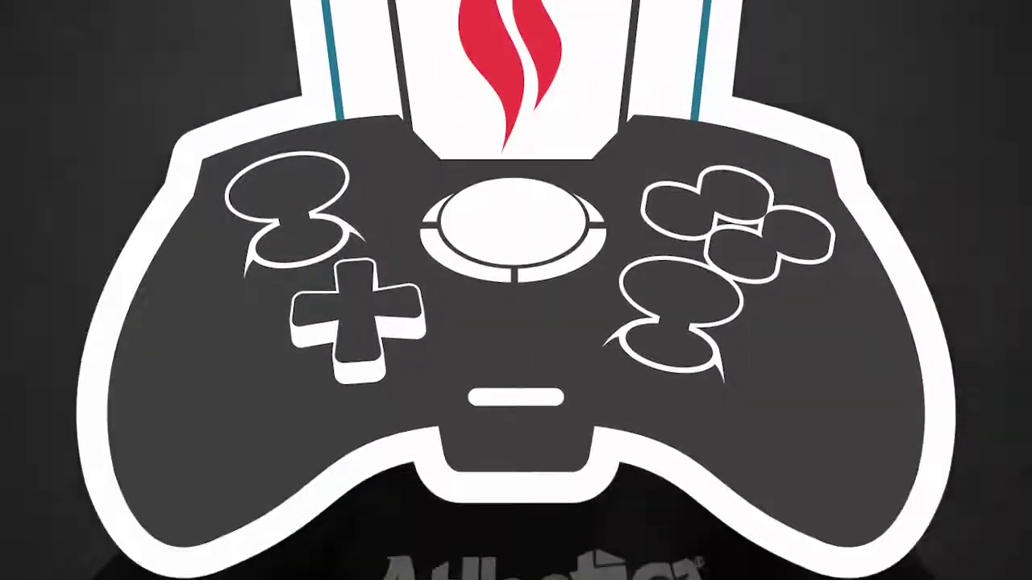